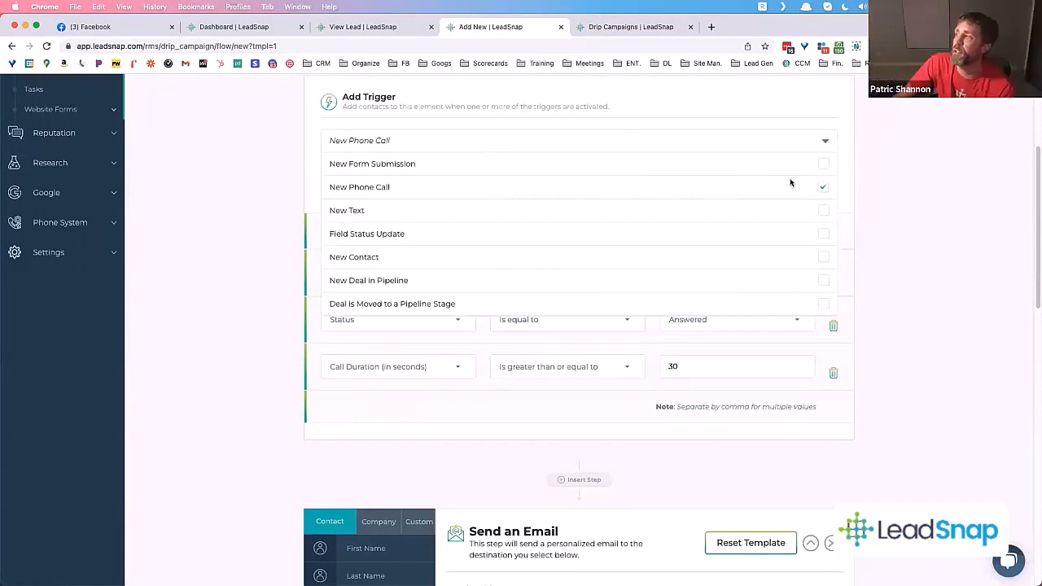
- Examine the New Phone Call trigger's conditions and the field options available for the call duration condition
{"action": "left_click", "coordinate": [822, 186]}
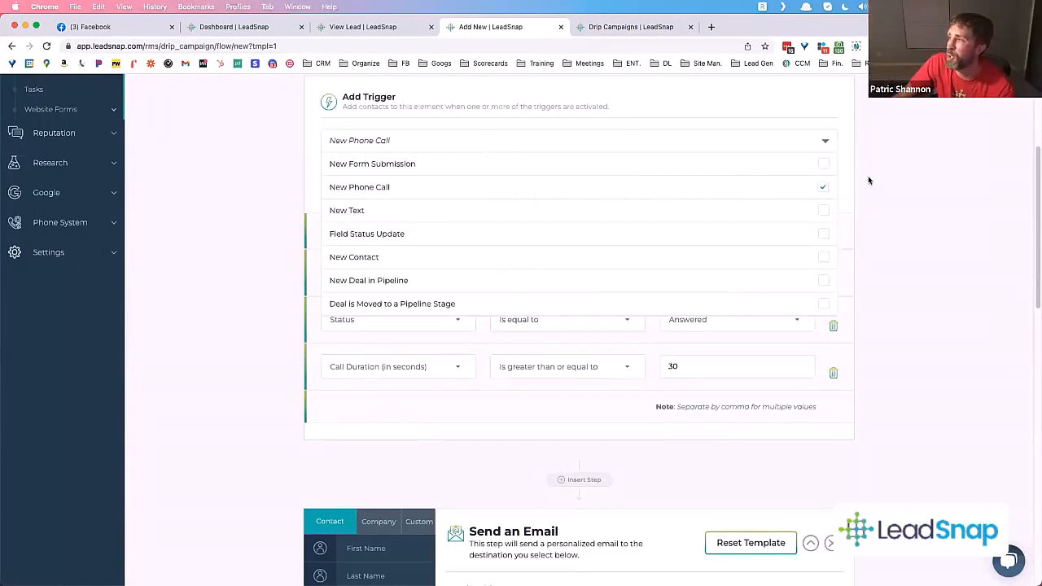
{"action": "left_click", "coordinate": [866, 185]}
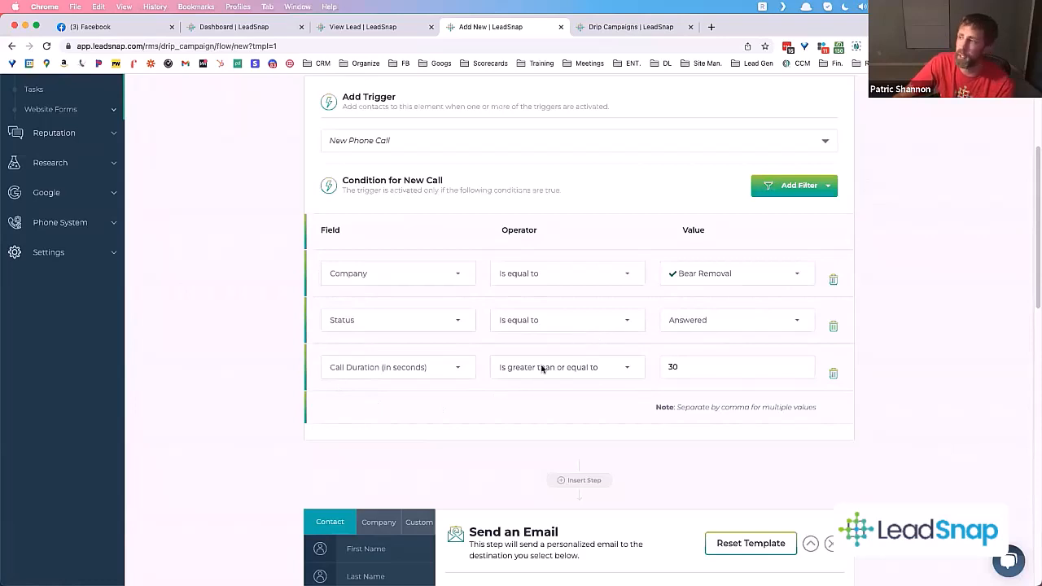
{"action": "left_click", "coordinate": [425, 369]}
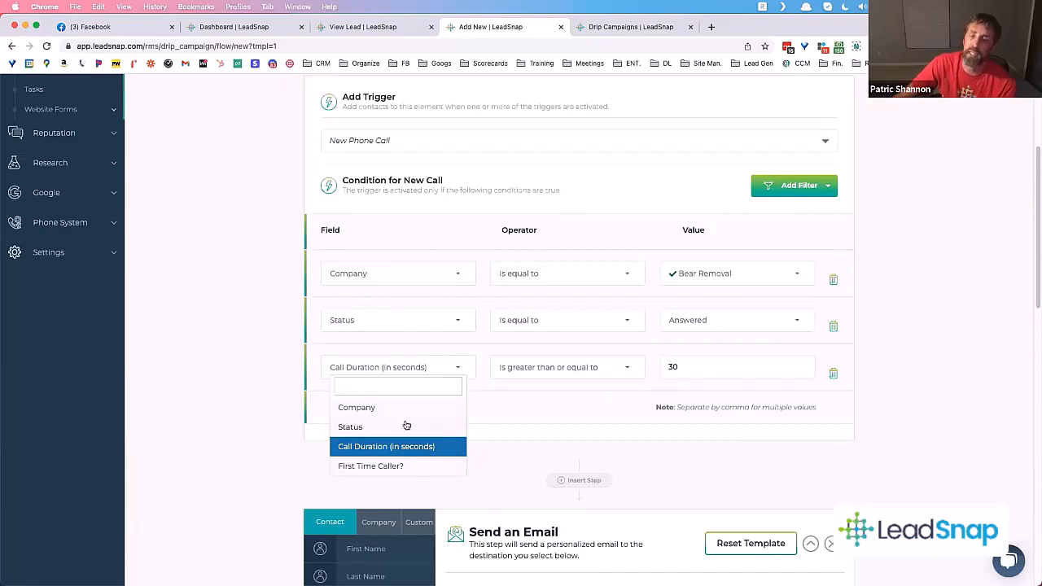
{"action": "left_click", "coordinate": [825, 143]}
{"action": "left_click", "coordinate": [851, 268]}
- Delete the Company, Status and Call Duration conditions from the New Phone Call trigger
{"action": "left_click", "coordinate": [832, 279]}
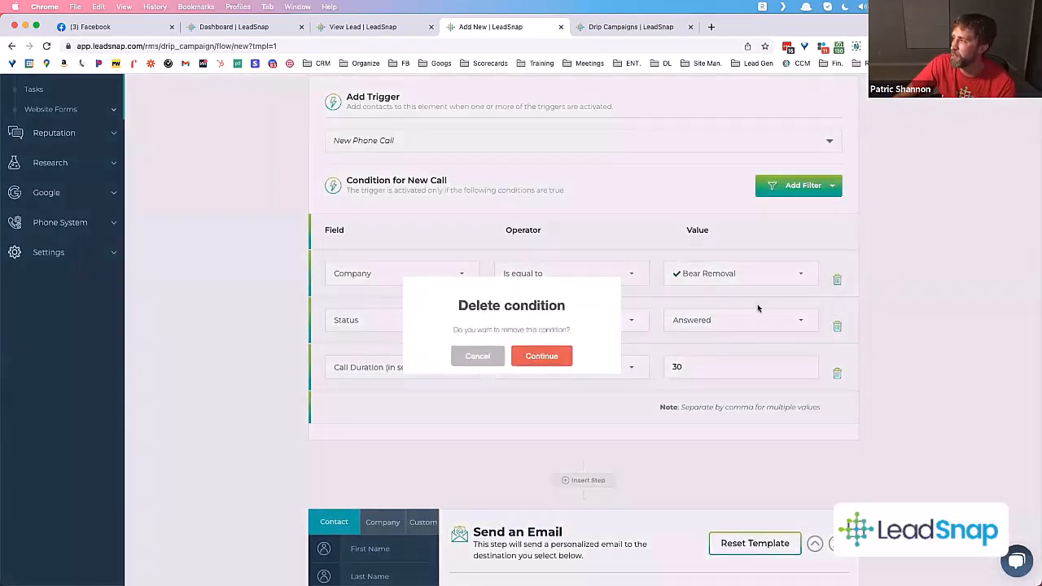
{"action": "left_click", "coordinate": [556, 358]}
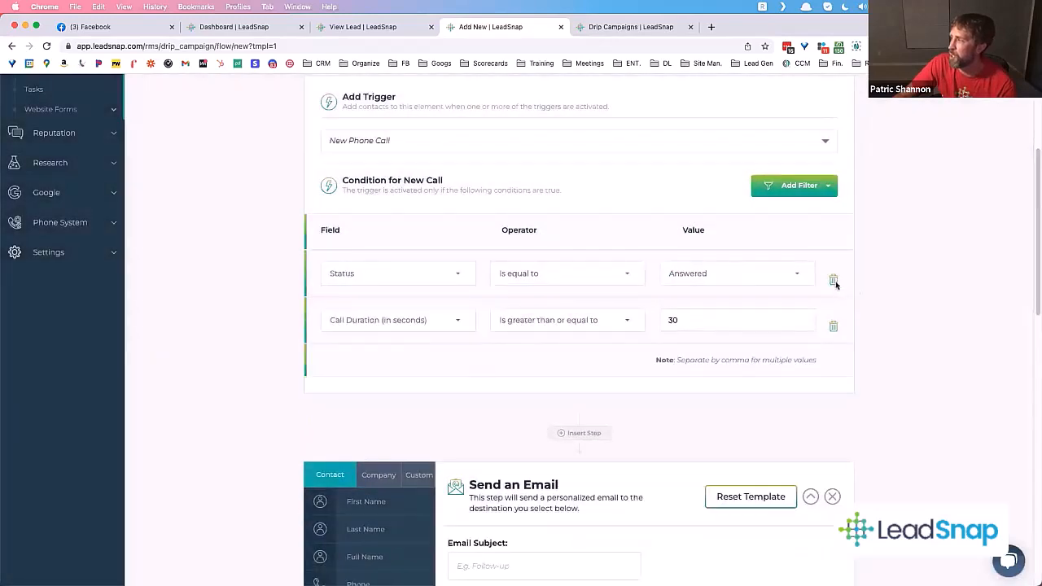
{"action": "left_click", "coordinate": [833, 279]}
{"action": "left_click", "coordinate": [577, 360]}
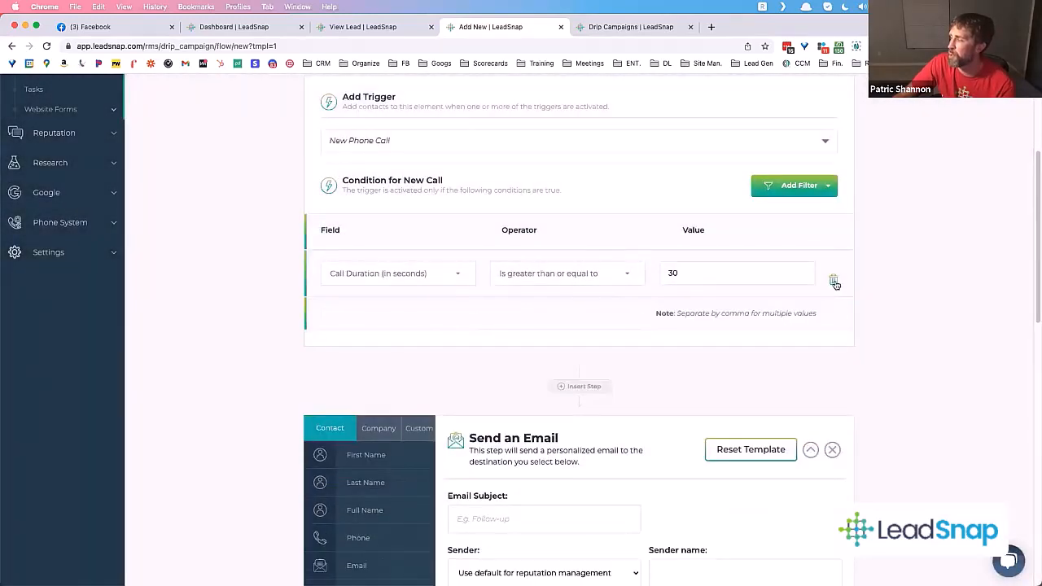
{"action": "left_click", "coordinate": [833, 280]}
{"action": "left_click", "coordinate": [561, 361]}
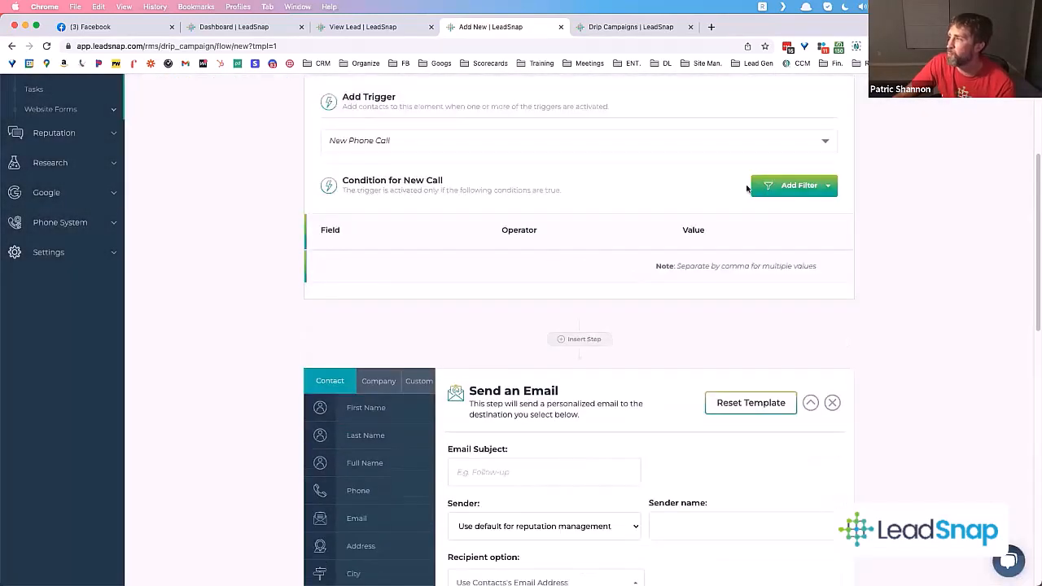
- Replace the New Phone Call trigger with New Form Submission
{"action": "left_click", "coordinate": [815, 145]}
{"action": "left_click", "coordinate": [822, 186]}
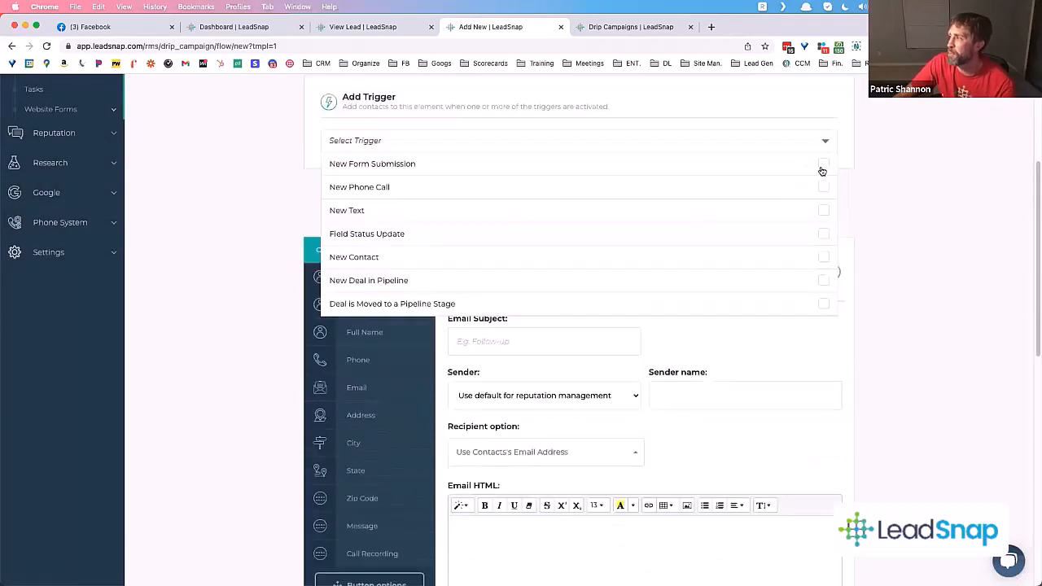
{"action": "left_click", "coordinate": [824, 164]}
{"action": "left_click", "coordinate": [887, 159]}
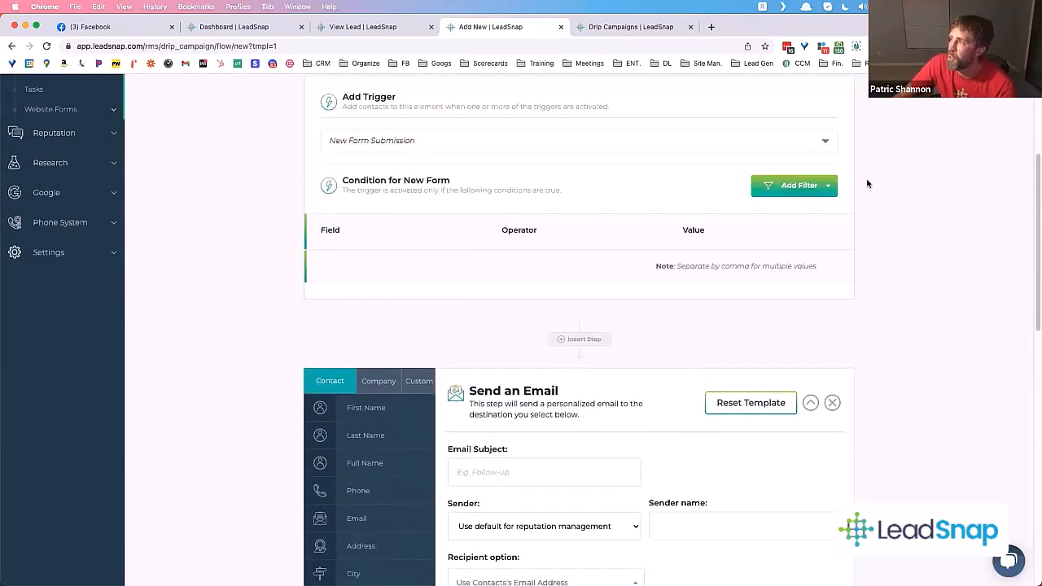
- Add a filter to the new form condition, look through the available fields and choose Zip Code
{"action": "left_click", "coordinate": [815, 186]}
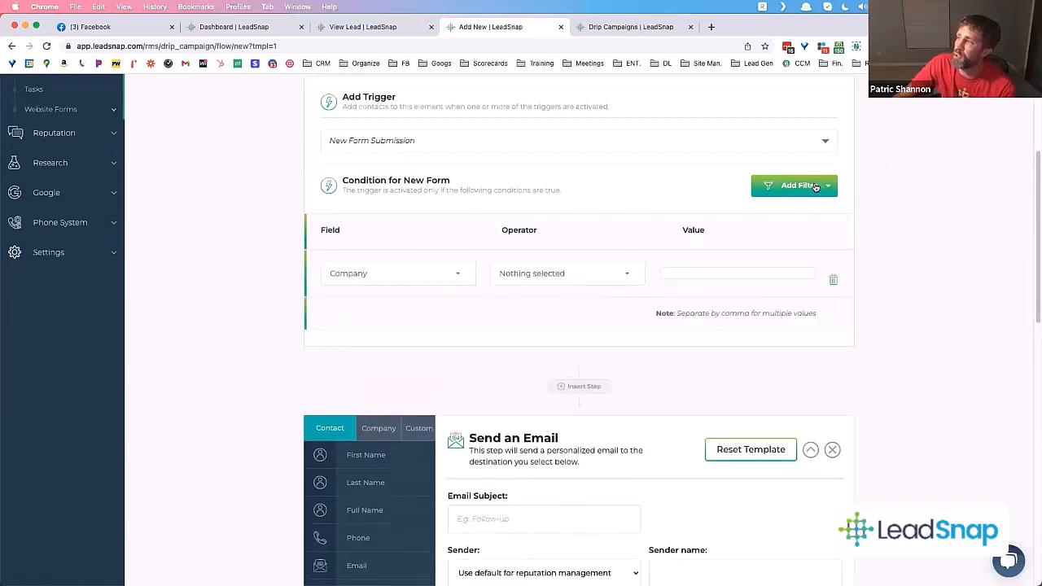
{"action": "left_click", "coordinate": [407, 279]}
{"action": "scroll", "coordinate": [423, 338], "scroll_direction": "down", "scroll_amount": 8}
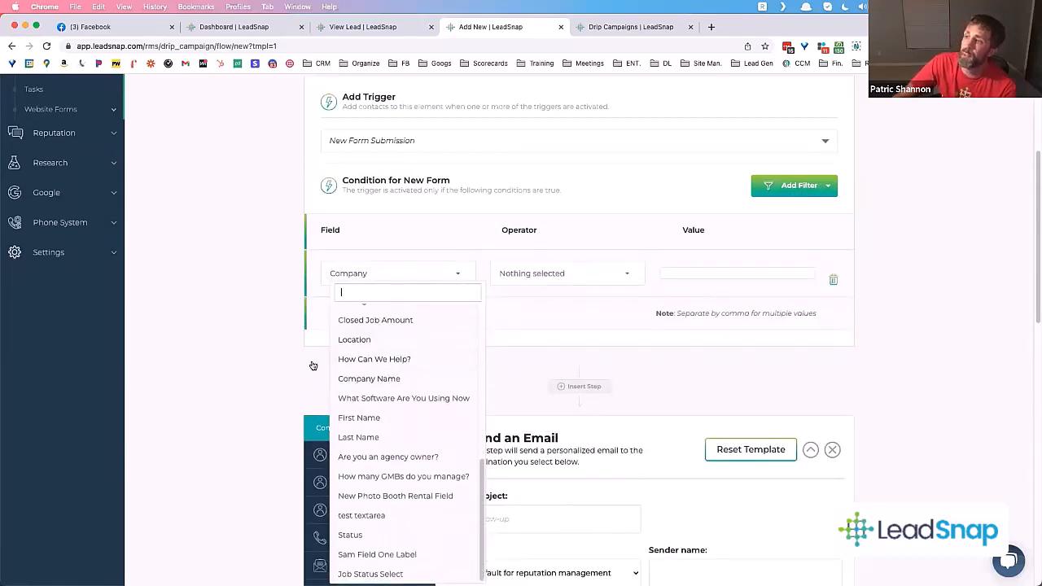
{"action": "scroll", "coordinate": [349, 350], "scroll_direction": "up", "scroll_amount": 5}
{"action": "scroll", "coordinate": [348, 350], "scroll_direction": "up", "scroll_amount": 2}
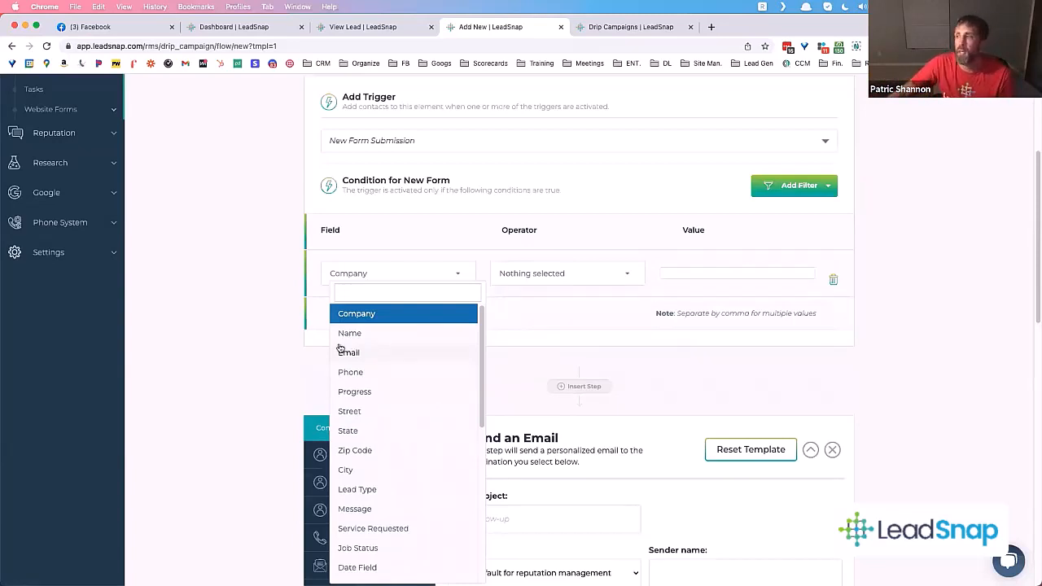
{"action": "scroll", "coordinate": [387, 351], "scroll_direction": "down", "scroll_amount": 5}
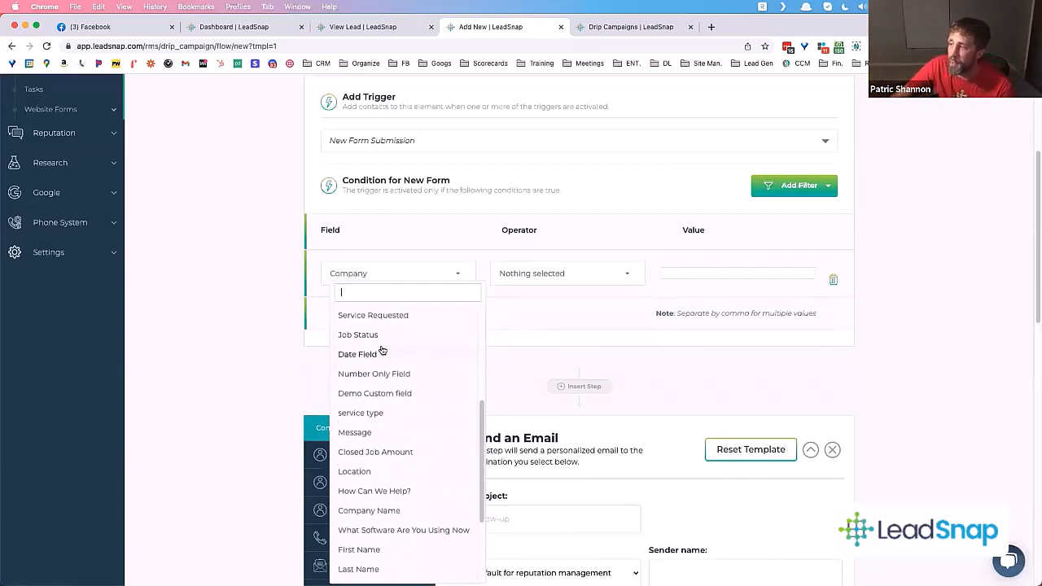
{"action": "scroll", "coordinate": [382, 352], "scroll_direction": "down", "scroll_amount": 3}
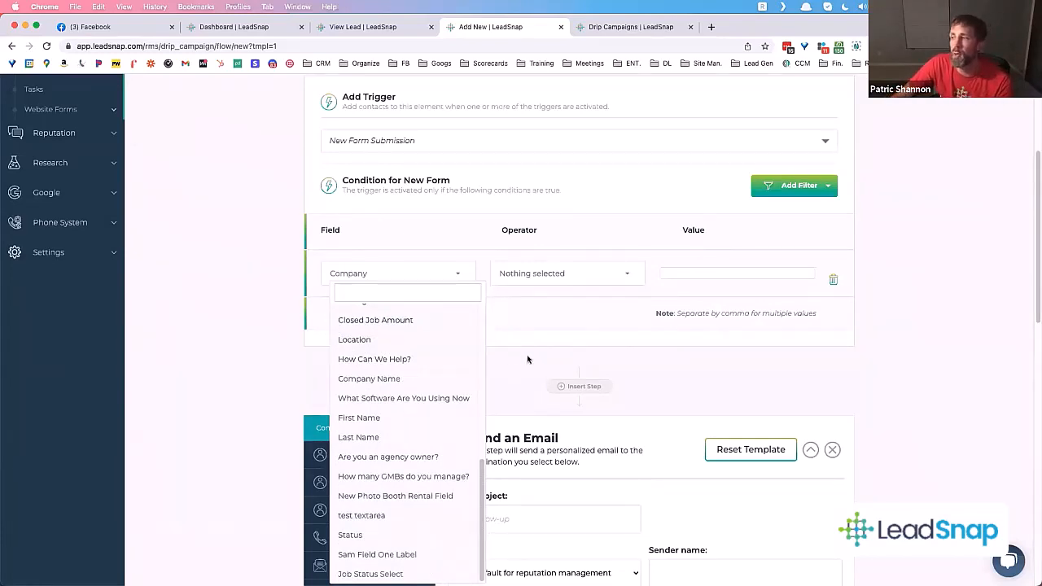
{"action": "scroll", "coordinate": [452, 480], "scroll_direction": "up", "scroll_amount": 8}
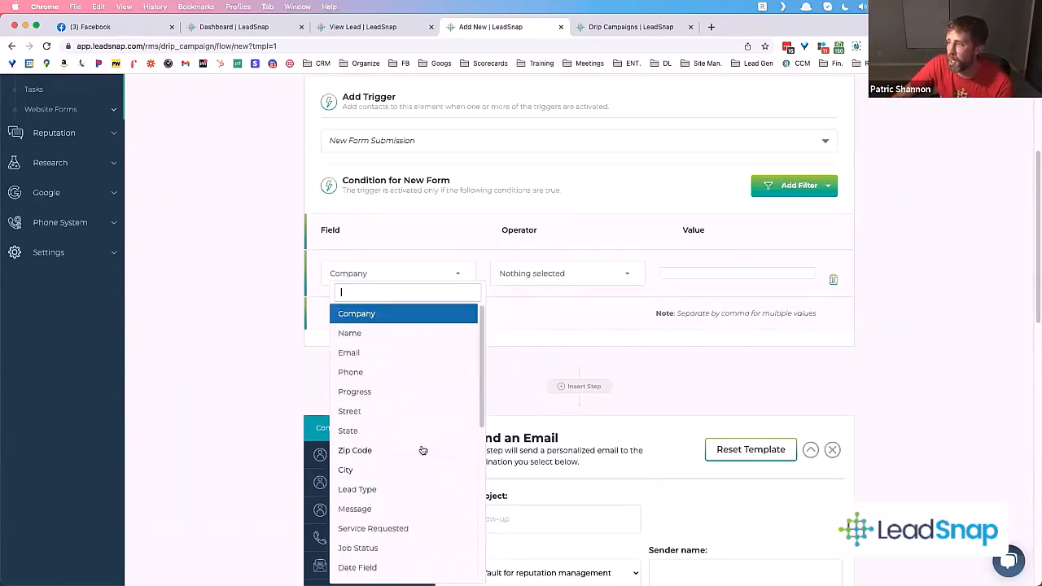
{"action": "left_click", "coordinate": [379, 450]}
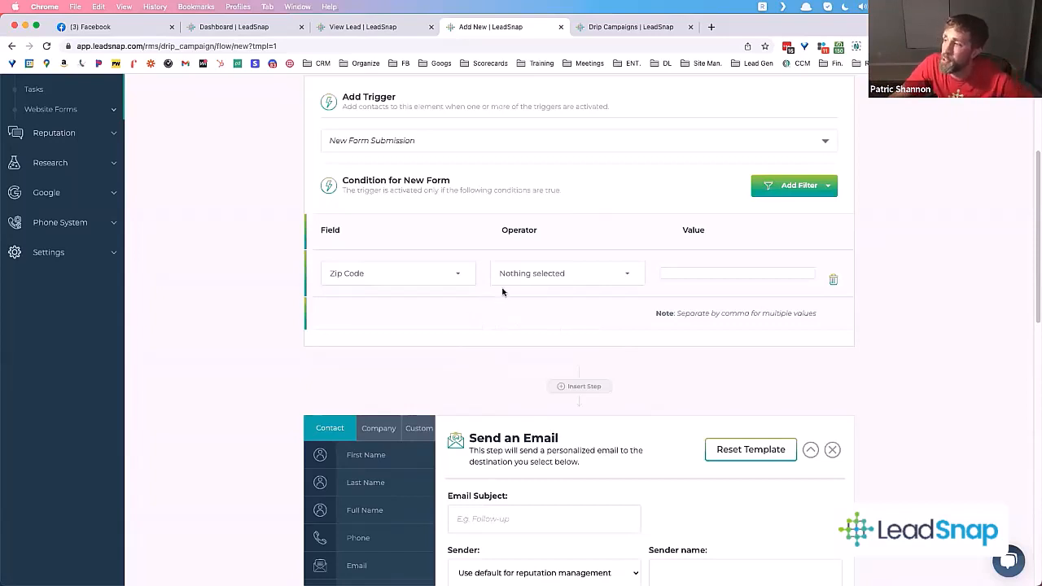
- Set the Zip Code condition's operator to Contains and enter the values 89140, 90210 separated by commas
{"action": "left_click", "coordinate": [534, 280]}
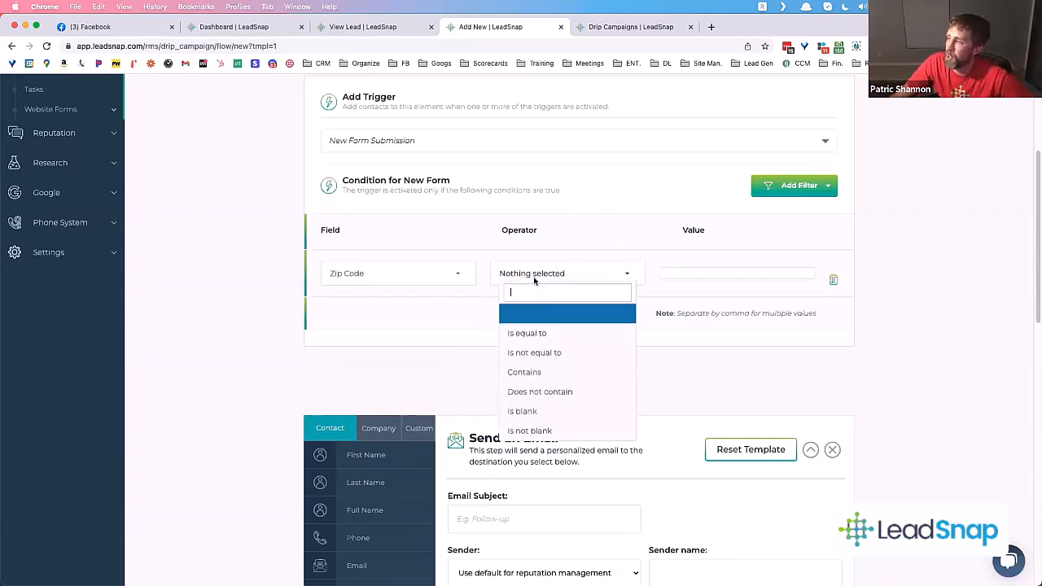
{"action": "left_click", "coordinate": [546, 373]}
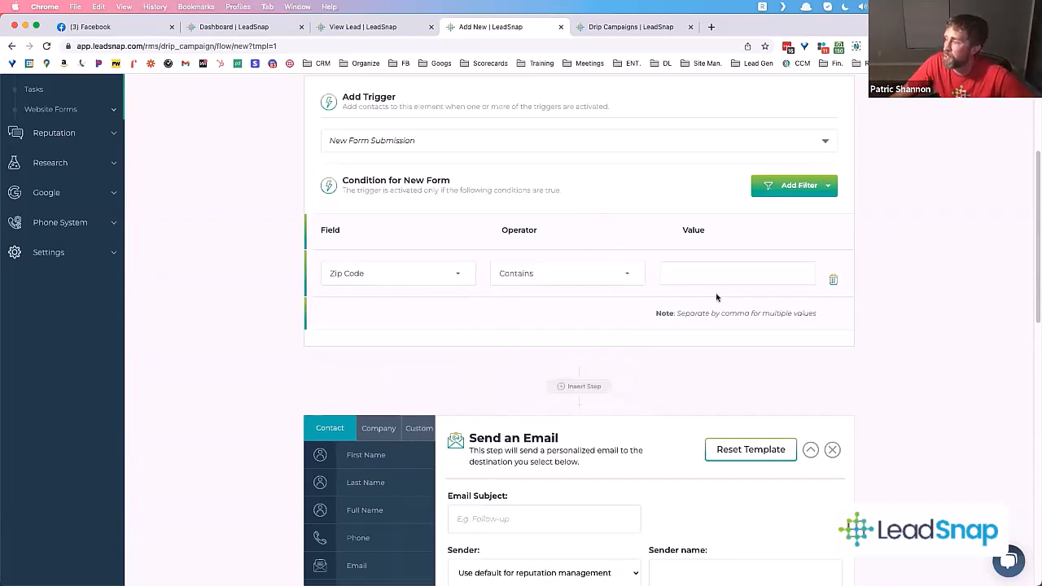
{"action": "left_click_drag", "start_coordinate": [655, 314], "coordinate": [850, 321]}
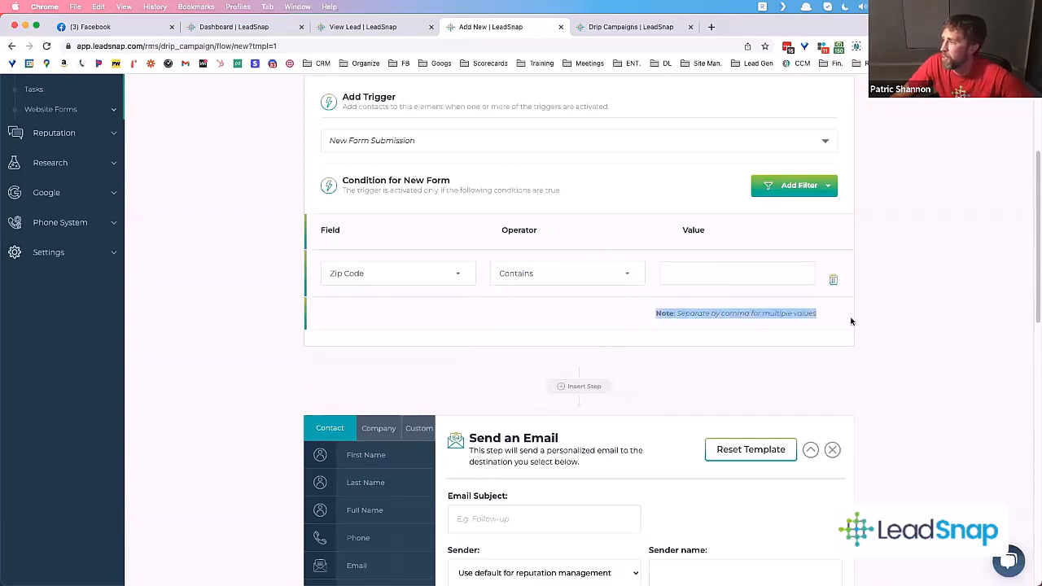
{"action": "left_click", "coordinate": [729, 276]}
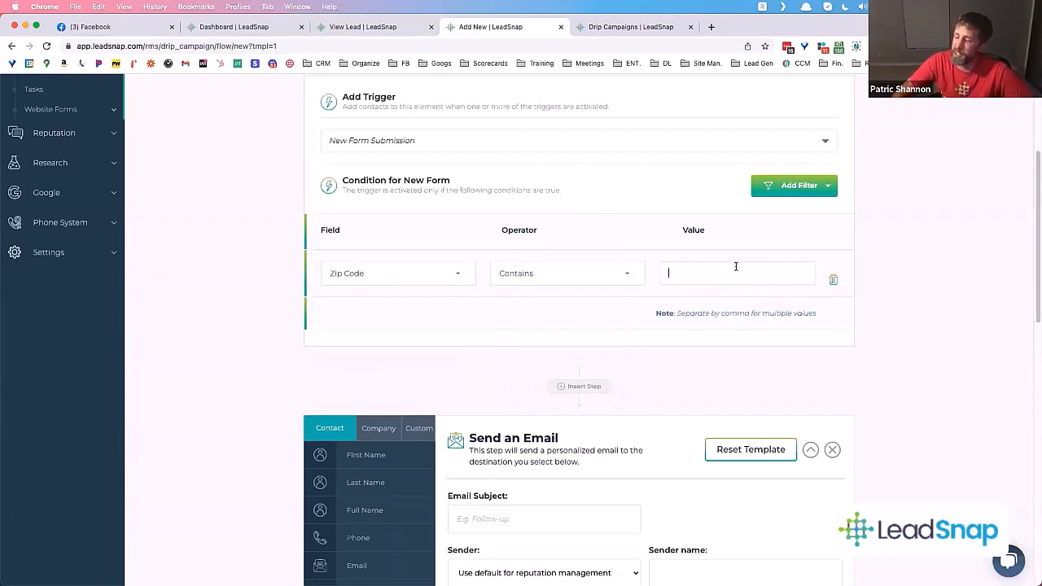
{"action": "type", "text": "89140, 90210,"}
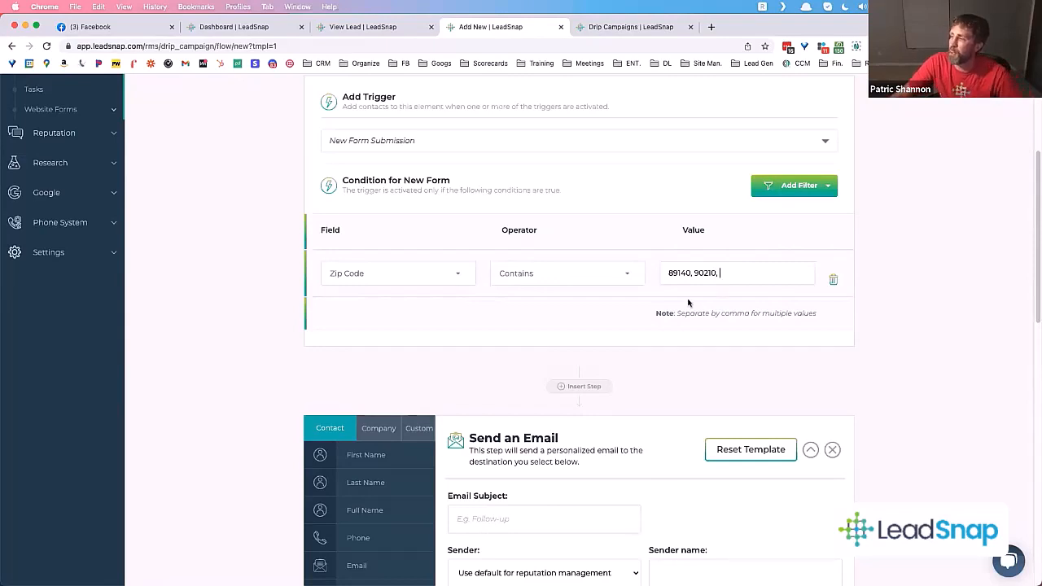
- Review the available triggers and open the action choices for a new step between the trigger and the email
{"action": "scroll", "coordinate": [688, 302], "scroll_direction": "down", "scroll_amount": 3}
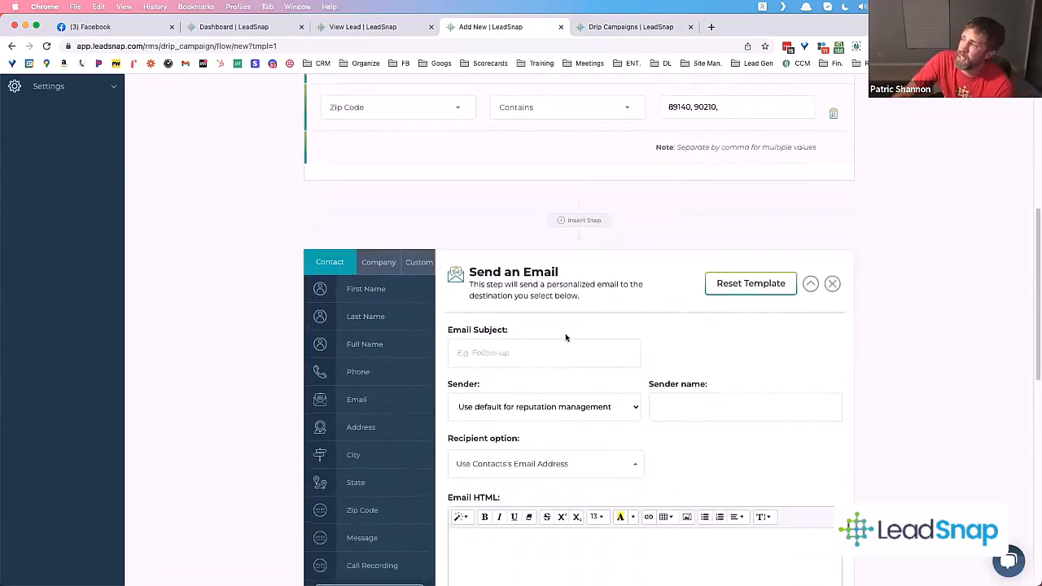
{"action": "scroll", "coordinate": [564, 333], "scroll_direction": "up", "scroll_amount": 1}
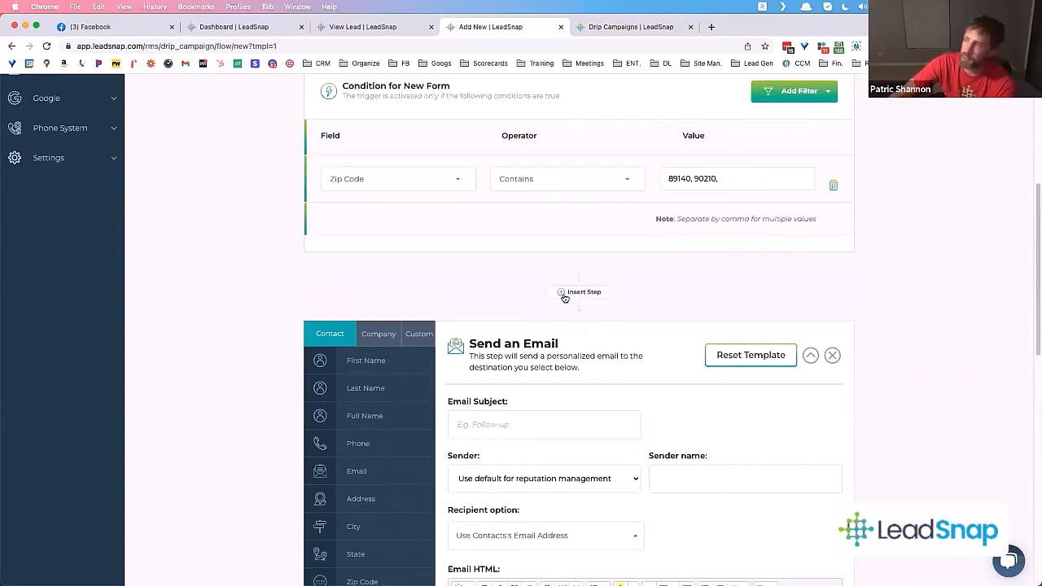
{"action": "scroll", "coordinate": [557, 330], "scroll_direction": "down", "scroll_amount": 3}
{"action": "scroll", "coordinate": [563, 330], "scroll_direction": "up", "scroll_amount": 6}
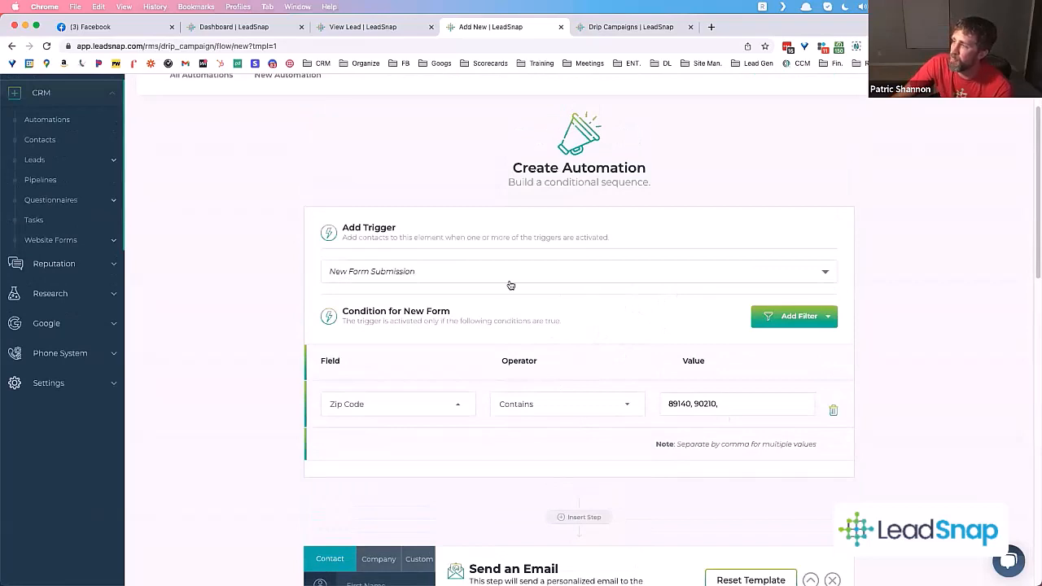
{"action": "left_click", "coordinate": [482, 271]}
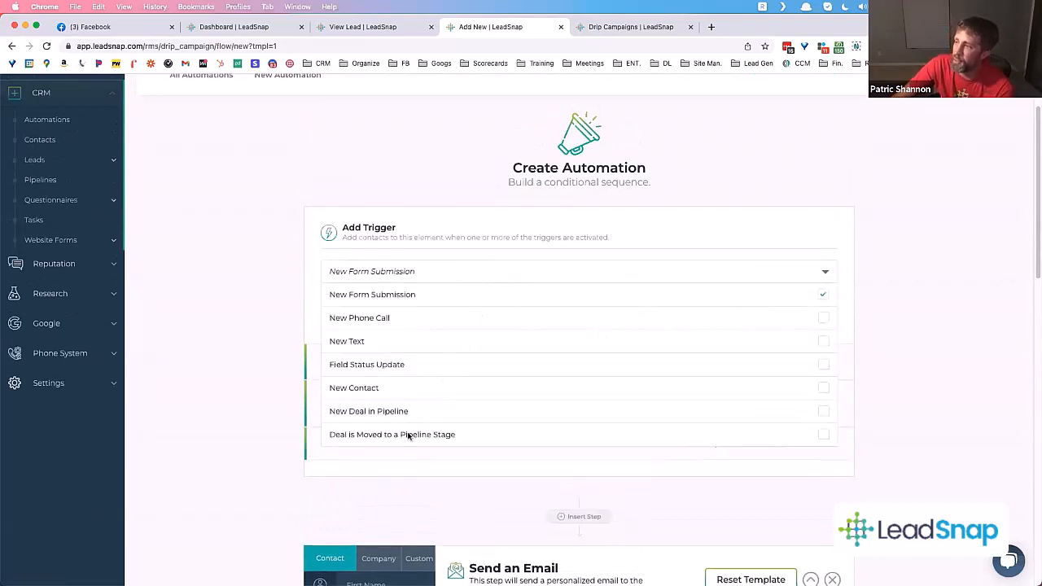
{"action": "left_click", "coordinate": [602, 274]}
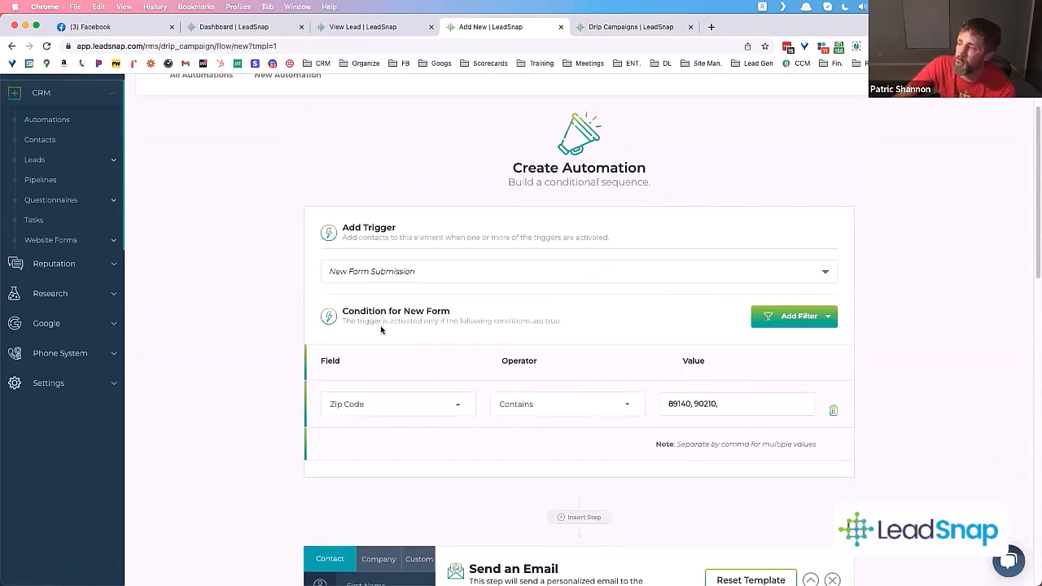
{"action": "scroll", "coordinate": [380, 329], "scroll_direction": "down", "scroll_amount": 3}
{"action": "left_click", "coordinate": [593, 302]}
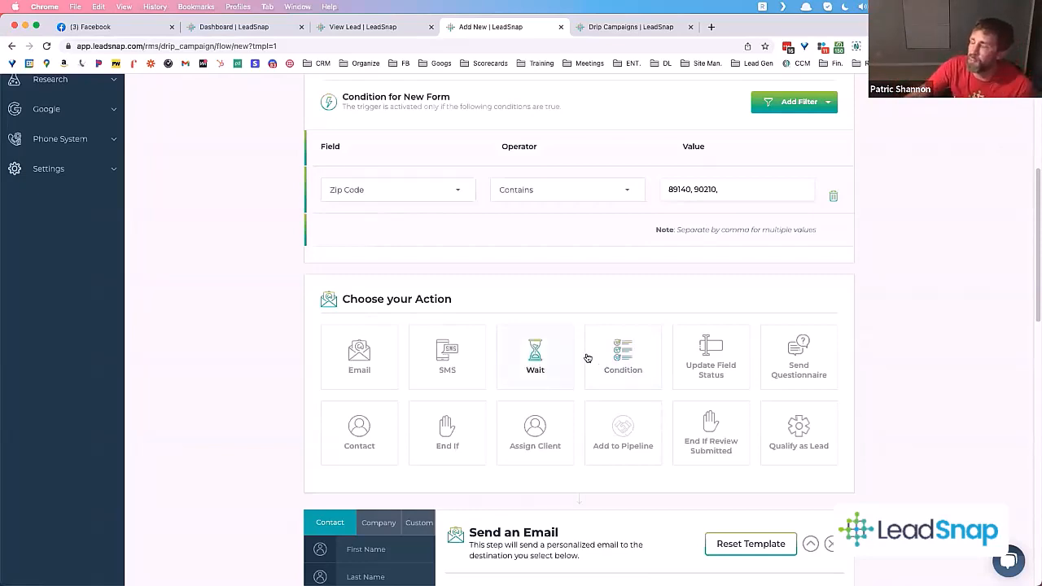
- Replace the Zip Code condition with a filter where Company is equal to Bear Removal
{"action": "left_click", "coordinate": [832, 196]}
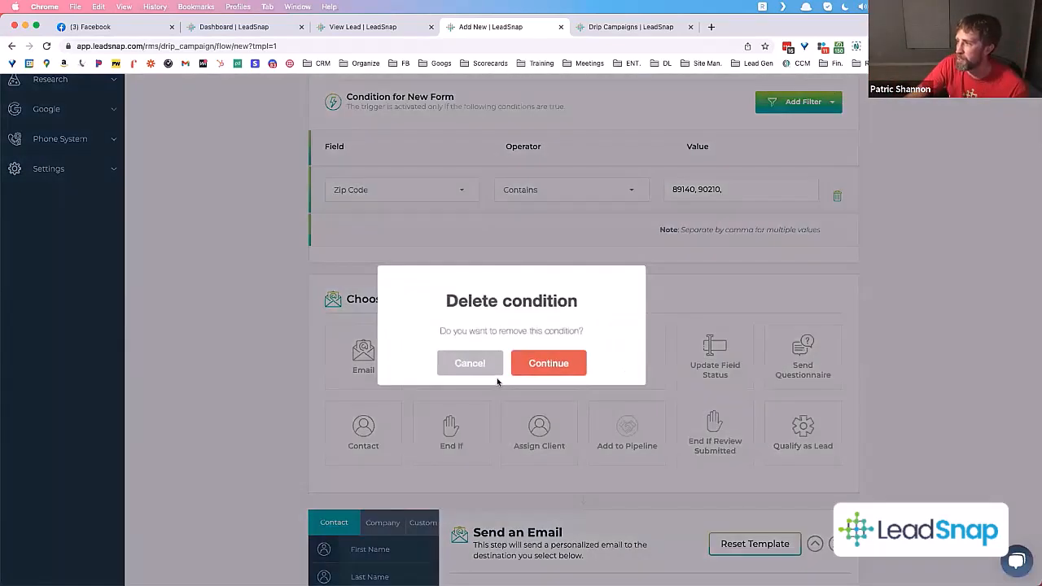
{"action": "left_click", "coordinate": [550, 363]}
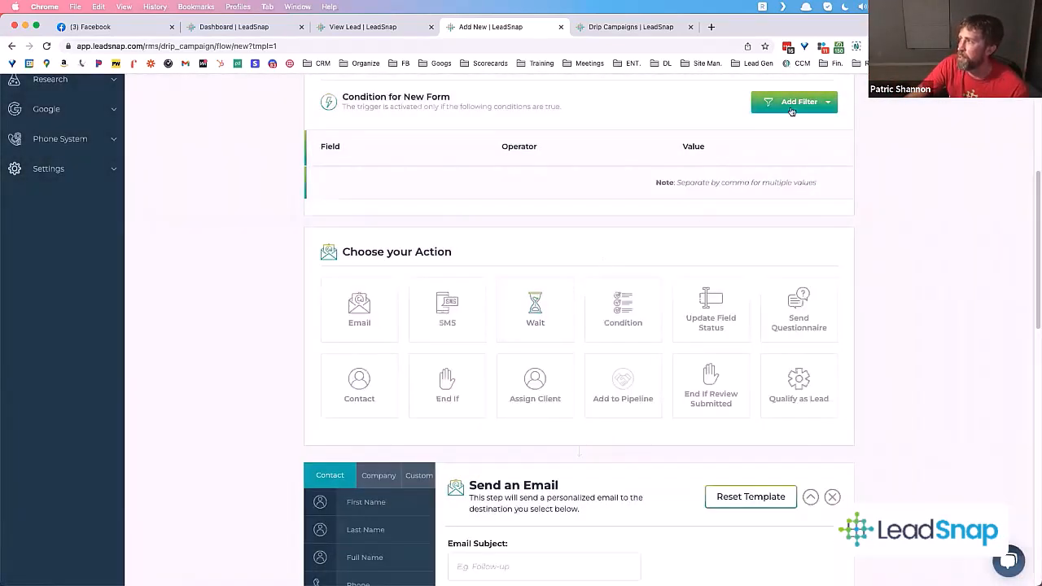
{"action": "left_click", "coordinate": [790, 104]}
{"action": "left_click", "coordinate": [543, 193]}
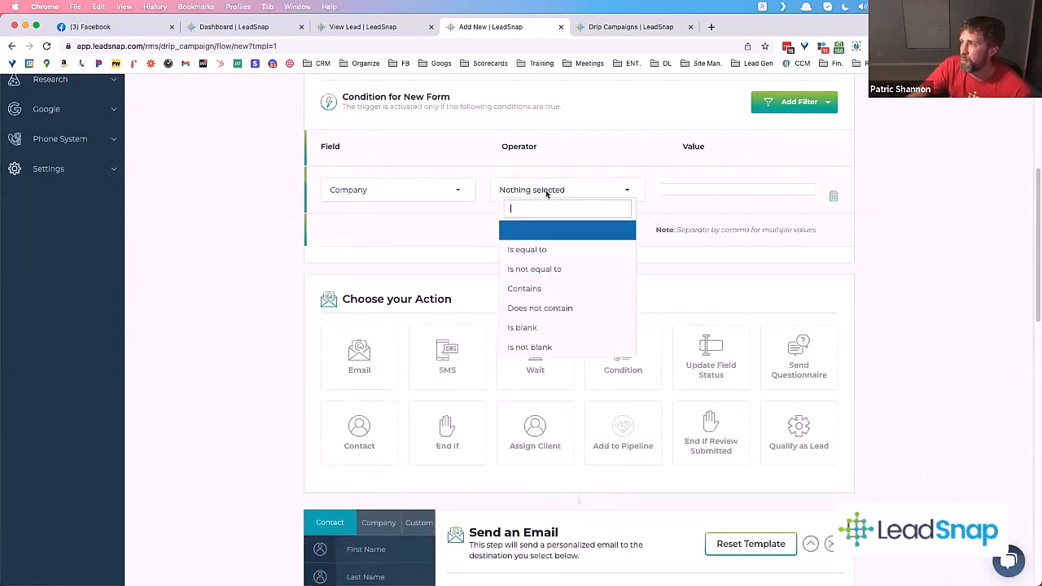
{"action": "left_click", "coordinate": [552, 250]}
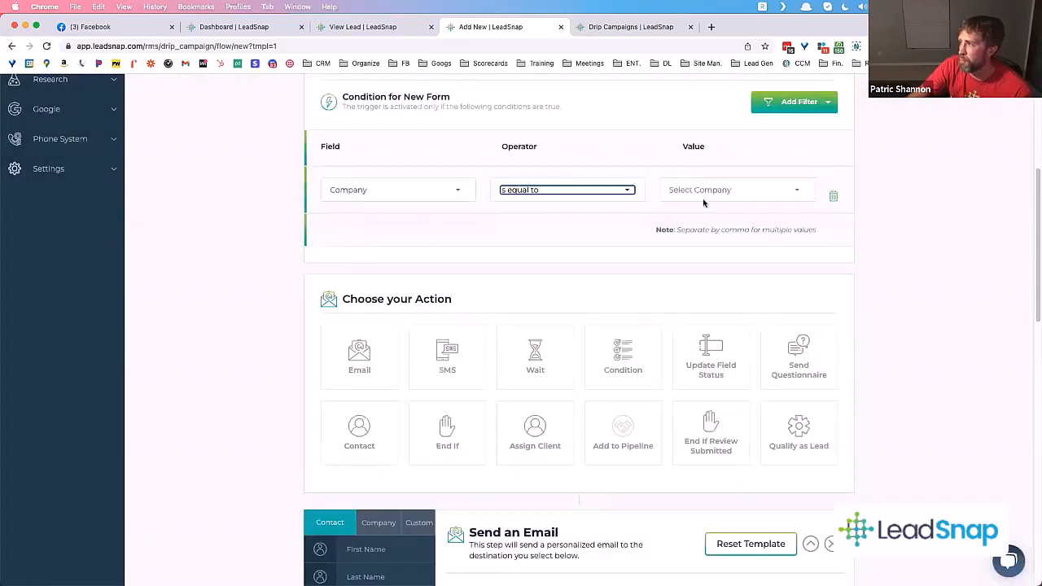
{"action": "left_click", "coordinate": [705, 192]}
{"action": "left_click", "coordinate": [721, 249]}
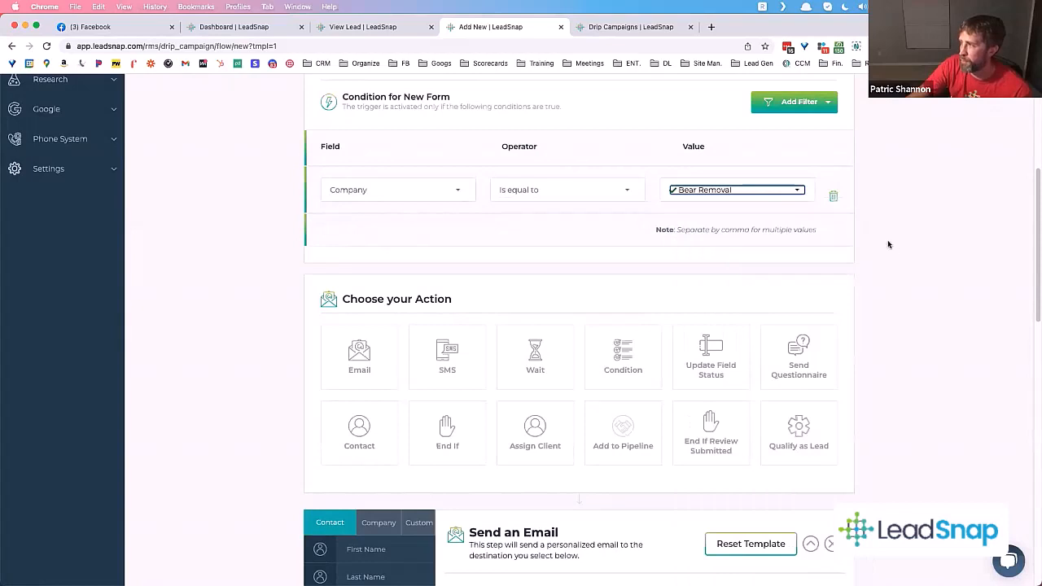
- Add a Wait step before the email, triggered when some time passes, and set it to 3 minutes
{"action": "left_click", "coordinate": [535, 367]}
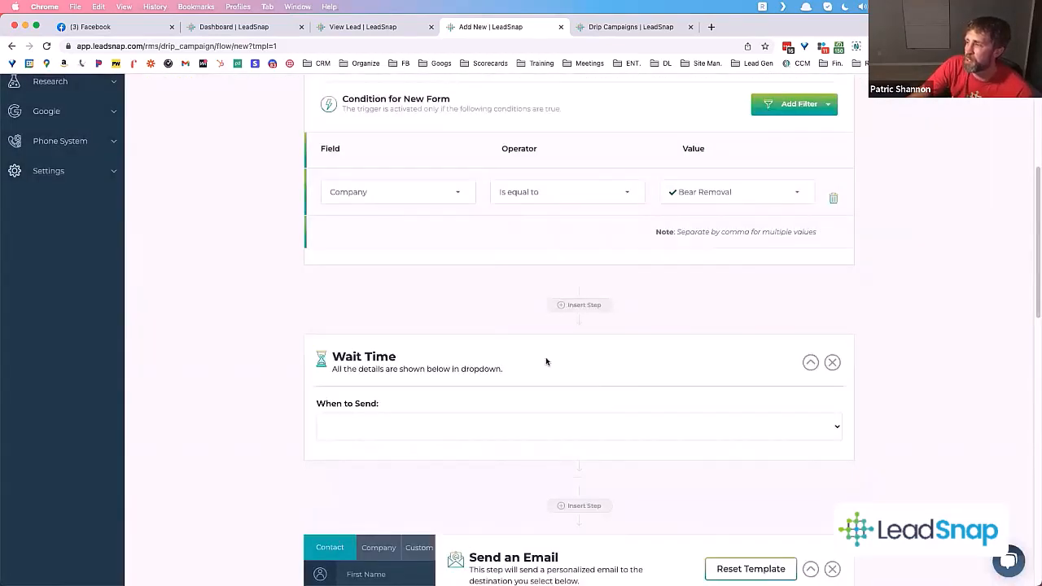
{"action": "left_click", "coordinate": [471, 430]}
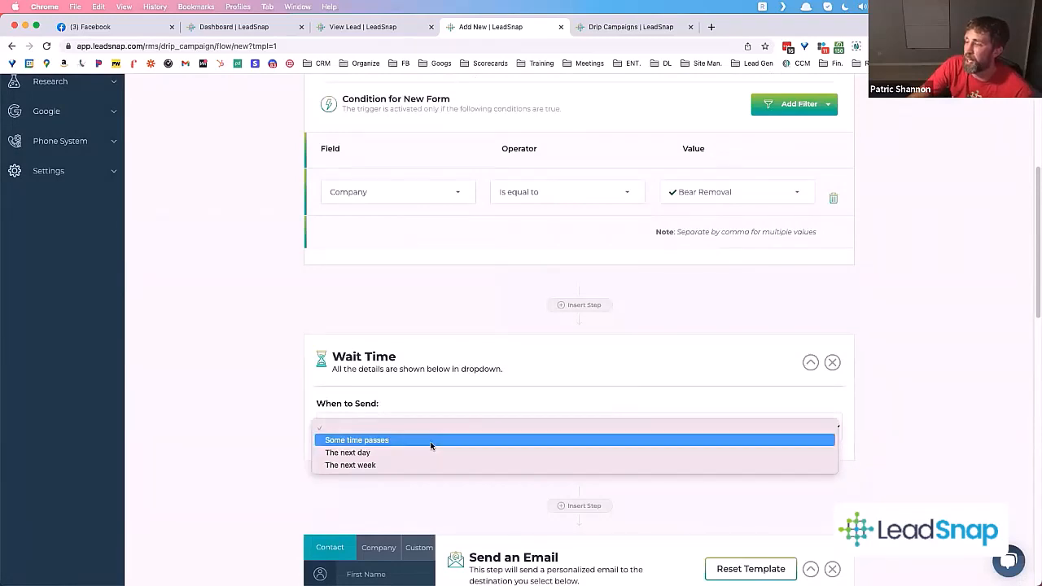
{"action": "left_click", "coordinate": [432, 440]}
{"action": "left_click", "coordinate": [549, 488]}
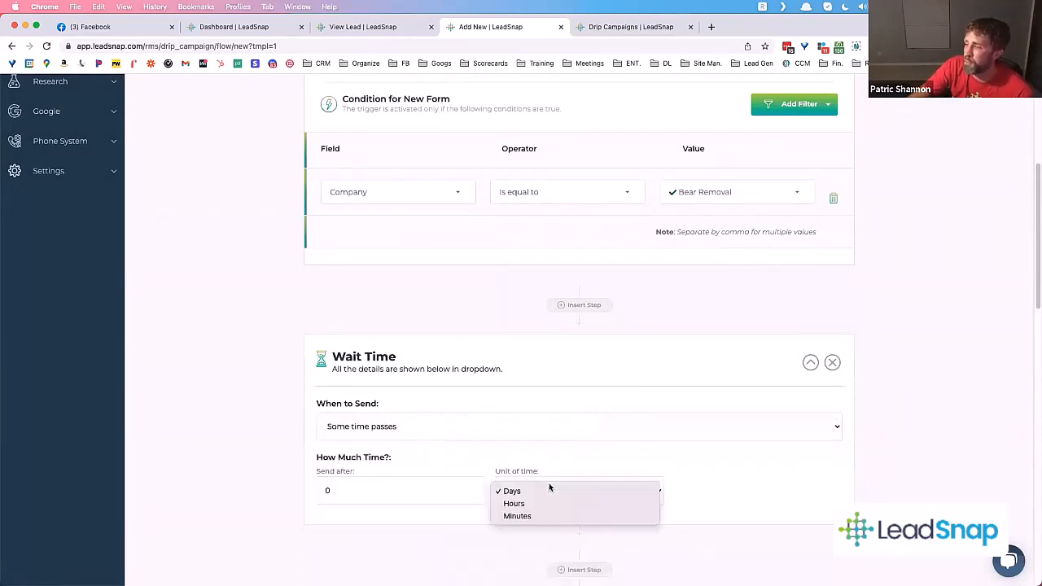
{"action": "left_click", "coordinate": [512, 515]}
{"action": "double_click", "coordinate": [317, 489]}
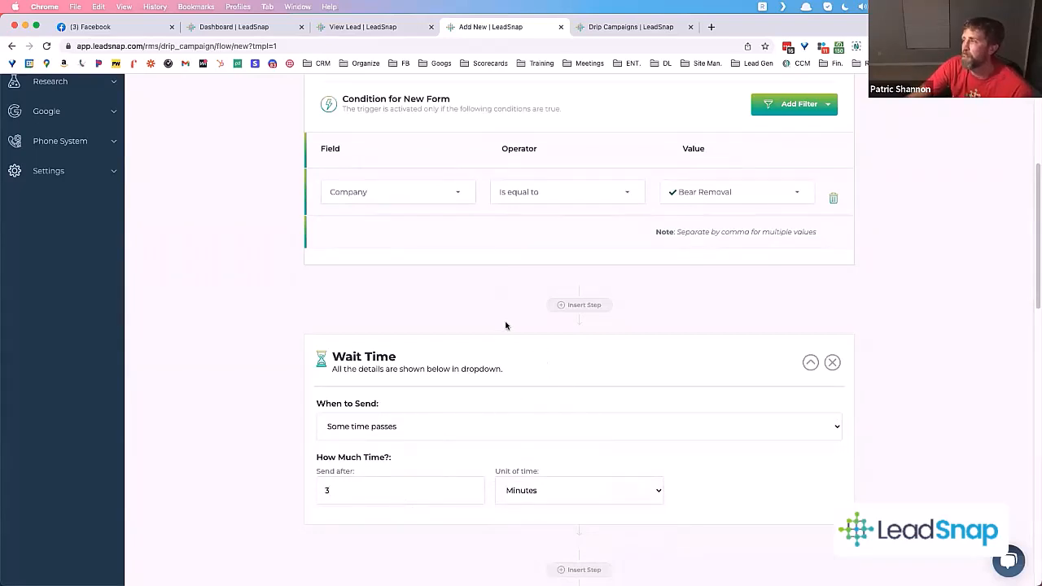
- Insert an SMS step between the wait step and the email
{"action": "scroll", "coordinate": [516, 398], "scroll_direction": "down", "scroll_amount": 6}
{"action": "scroll", "coordinate": [516, 398], "scroll_direction": "up", "scroll_amount": 3}
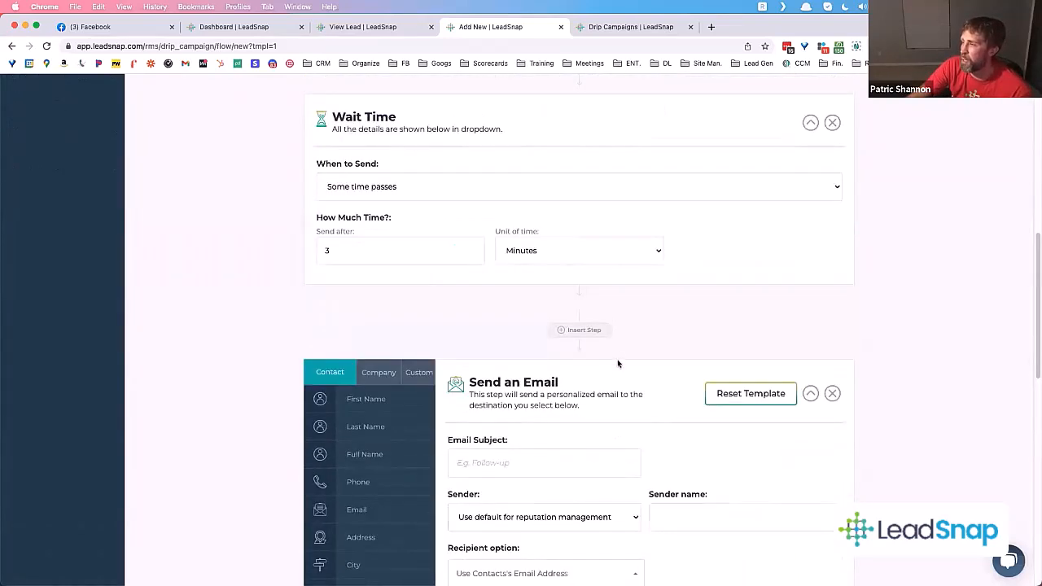
{"action": "left_click", "coordinate": [599, 332]}
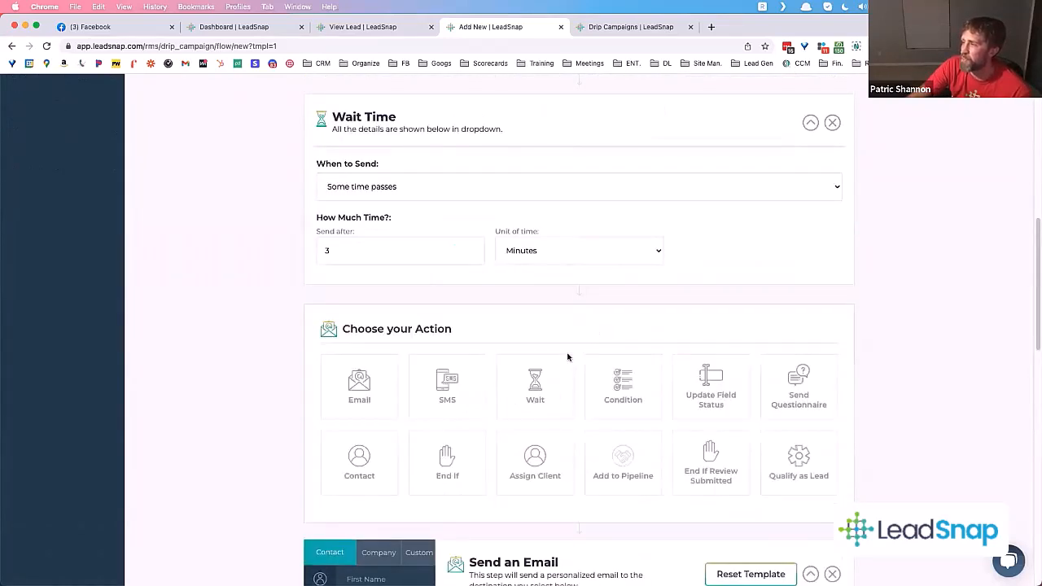
{"action": "left_click", "coordinate": [446, 388]}
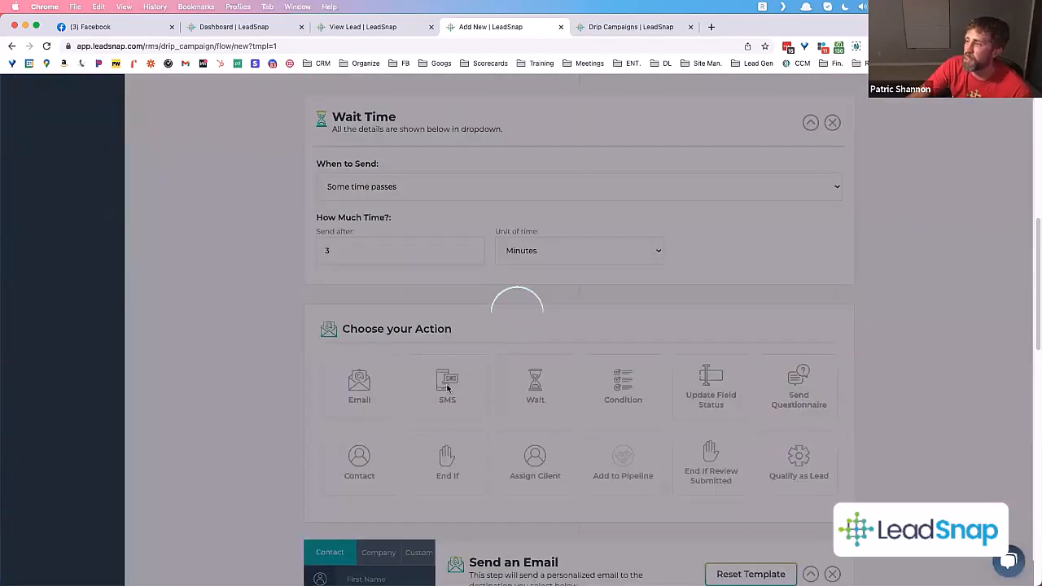
- Review the SMS sender and recipient options together with the trigger condition and wait time above them
{"action": "scroll", "coordinate": [524, 385], "scroll_direction": "down", "scroll_amount": 4}
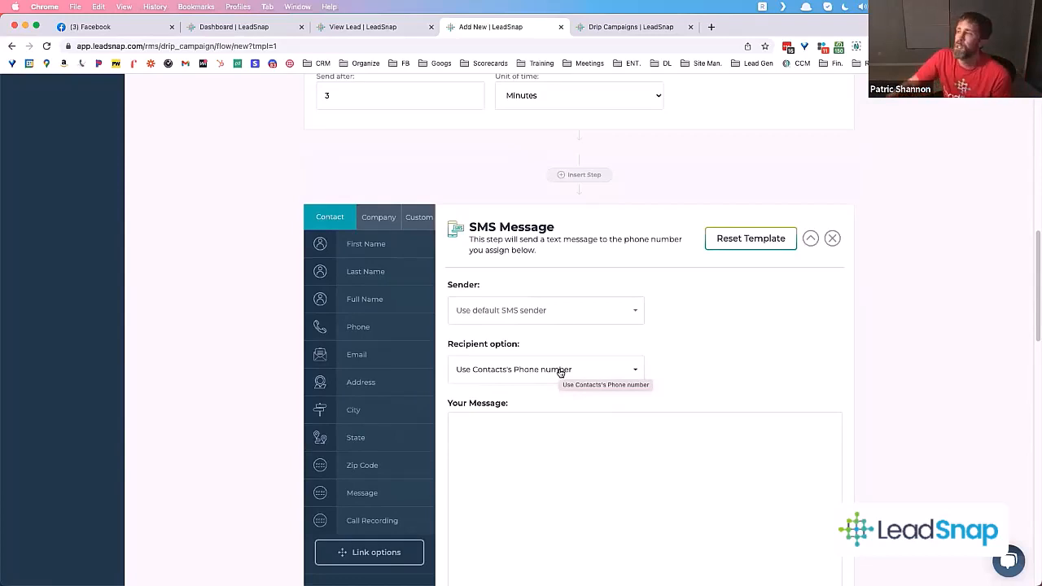
{"action": "scroll", "coordinate": [526, 332], "scroll_direction": "up", "scroll_amount": 1}
{"action": "scroll", "coordinate": [386, 165], "scroll_direction": "up", "scroll_amount": 5}
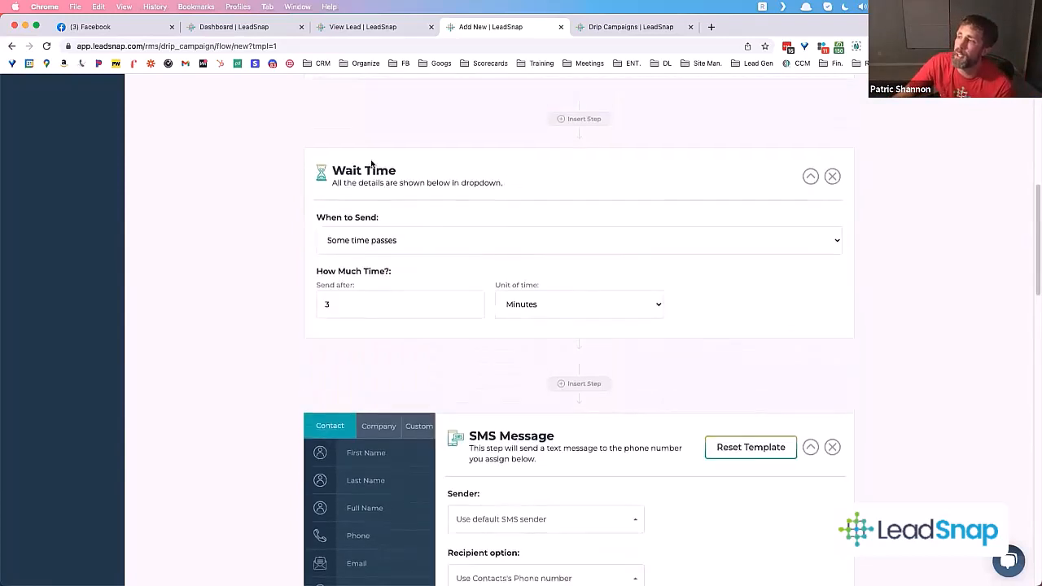
{"action": "scroll", "coordinate": [421, 271], "scroll_direction": "up", "scroll_amount": 3}
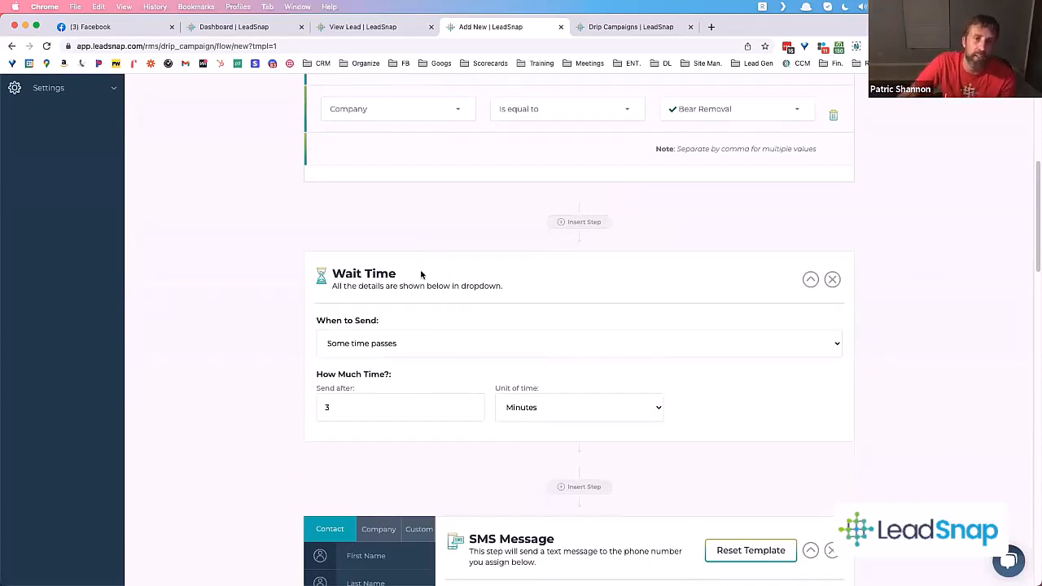
{"action": "scroll", "coordinate": [430, 386], "scroll_direction": "down", "scroll_amount": 5}
{"action": "scroll", "coordinate": [433, 386], "scroll_direction": "up", "scroll_amount": 1}
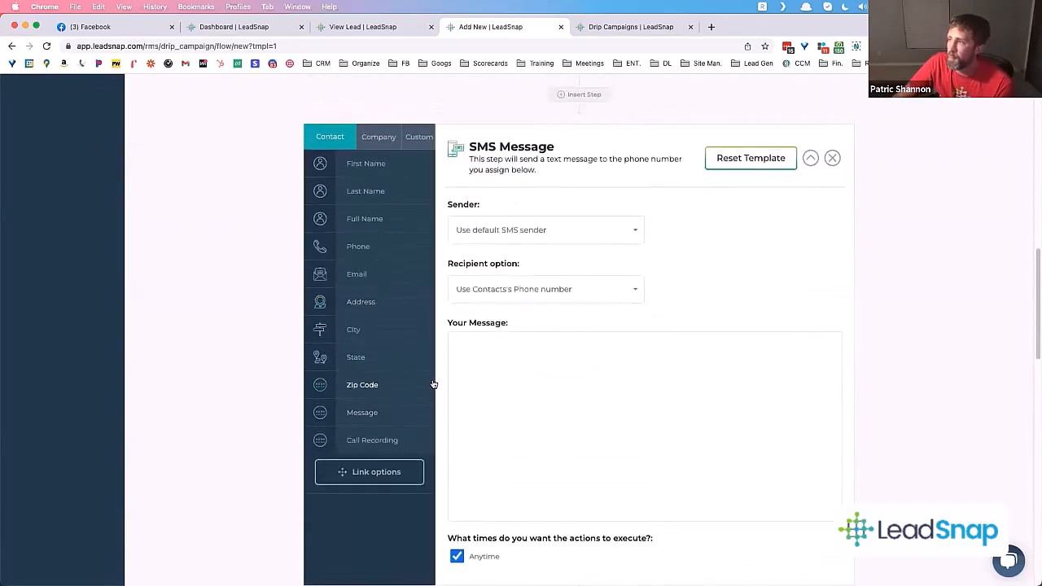
{"action": "scroll", "coordinate": [504, 371], "scroll_direction": "up", "scroll_amount": 3}
{"action": "scroll", "coordinate": [509, 370], "scroll_direction": "down", "scroll_amount": 3}
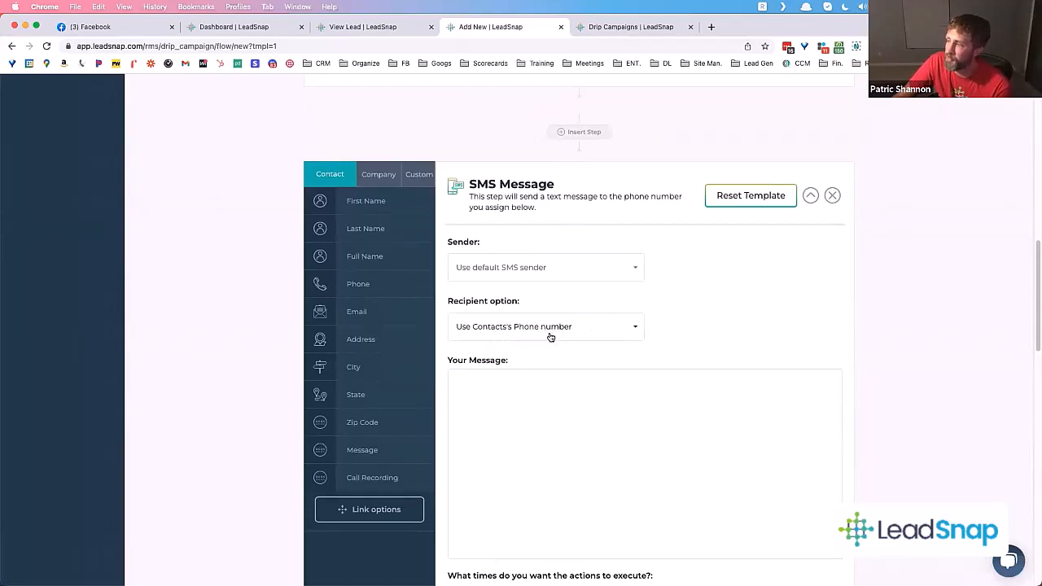
{"action": "scroll", "coordinate": [548, 334], "scroll_direction": "up", "scroll_amount": 3}
{"action": "scroll", "coordinate": [549, 336], "scroll_direction": "up", "scroll_amount": 4}
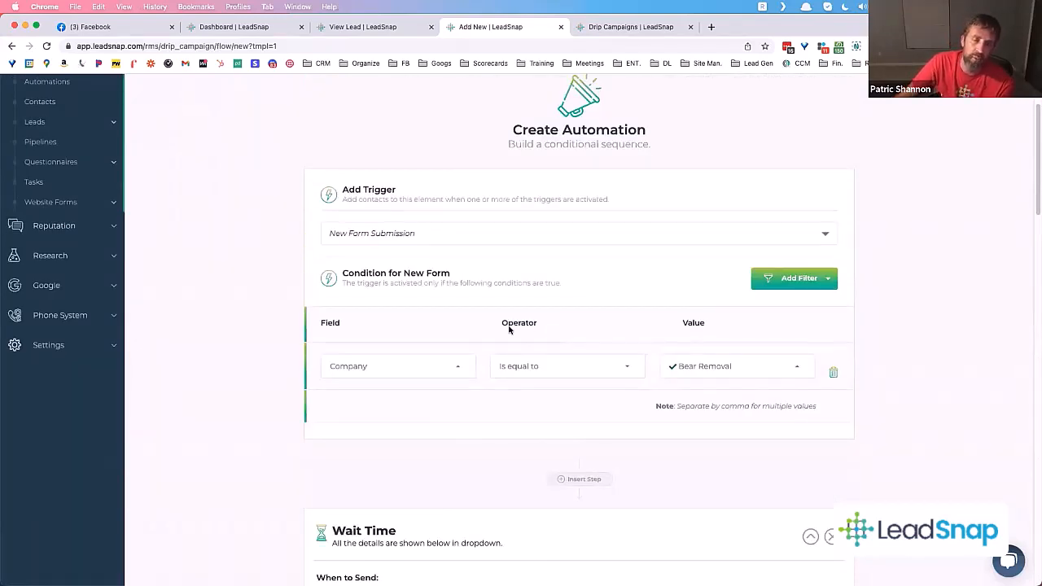
{"action": "scroll", "coordinate": [508, 330], "scroll_direction": "down", "scroll_amount": 4}
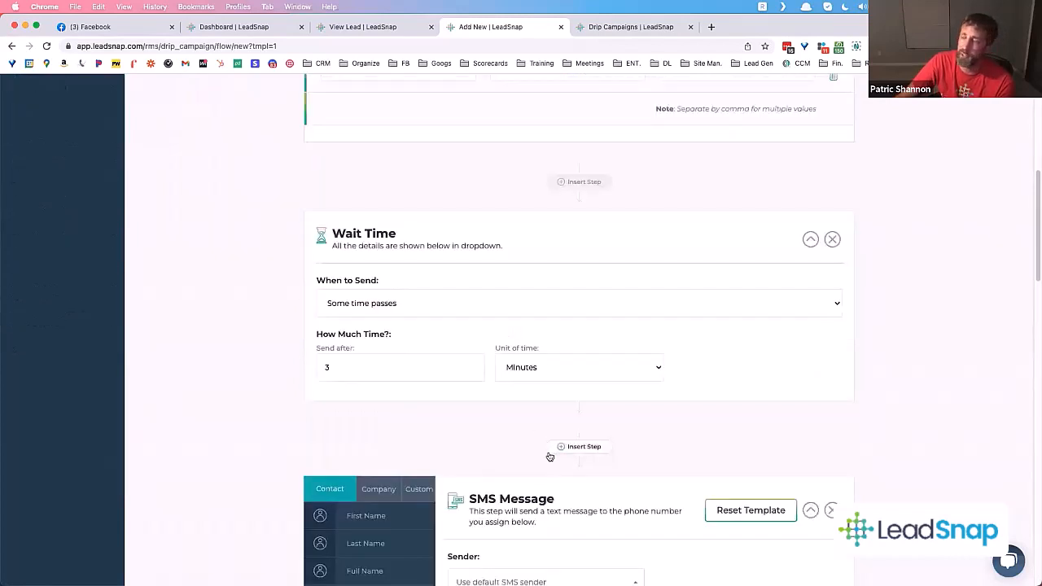
{"action": "scroll", "coordinate": [548, 447], "scroll_direction": "down", "scroll_amount": 2}
{"action": "scroll", "coordinate": [546, 434], "scroll_direction": "down", "scroll_amount": 2}
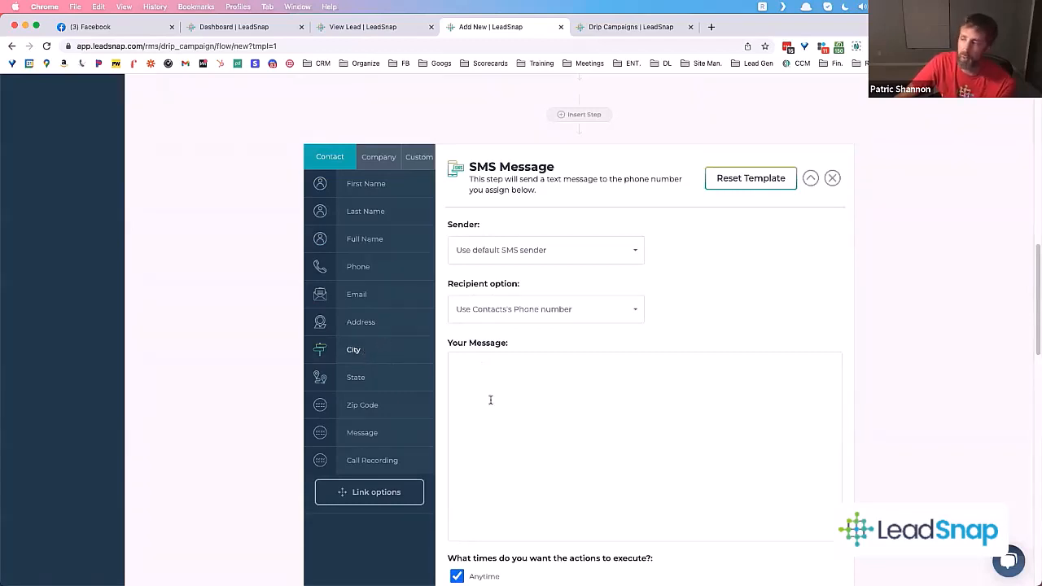
- Begin the SMS message with "Hi this is" followed by the Client Name placeholder
{"action": "left_click", "coordinate": [501, 374]}
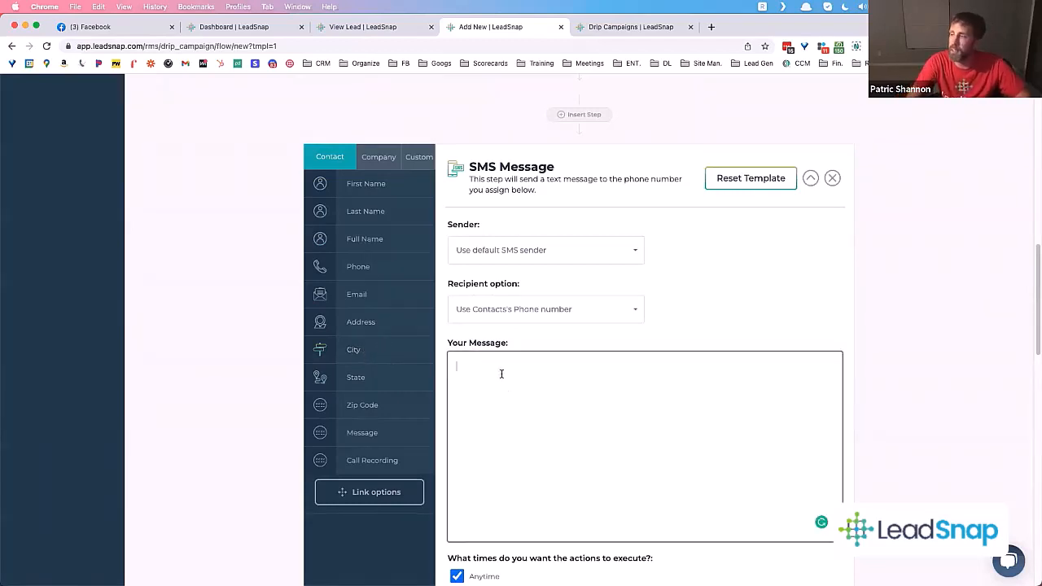
{"action": "type", "text": "Hi th"}
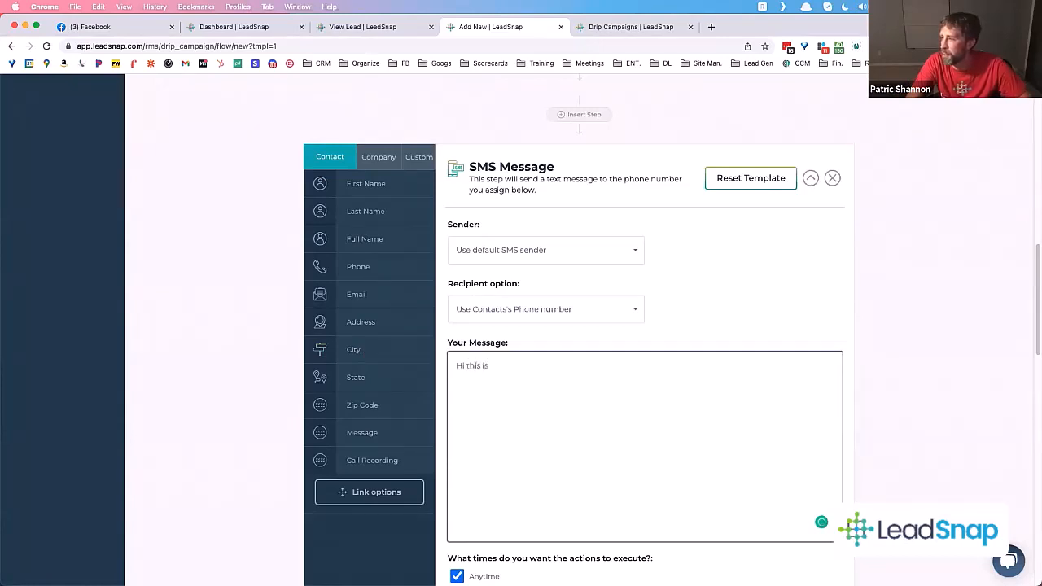
{"action": "type", "text": "is is"}
{"action": "left_click", "coordinate": [376, 156]}
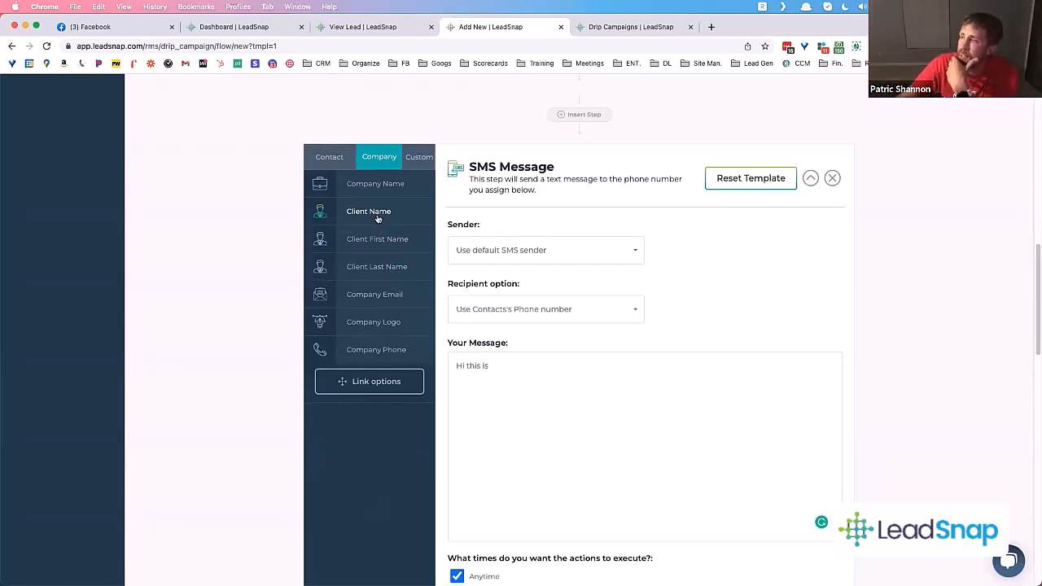
{"action": "left_click_drag", "start_coordinate": [377, 218], "coordinate": [606, 393]}
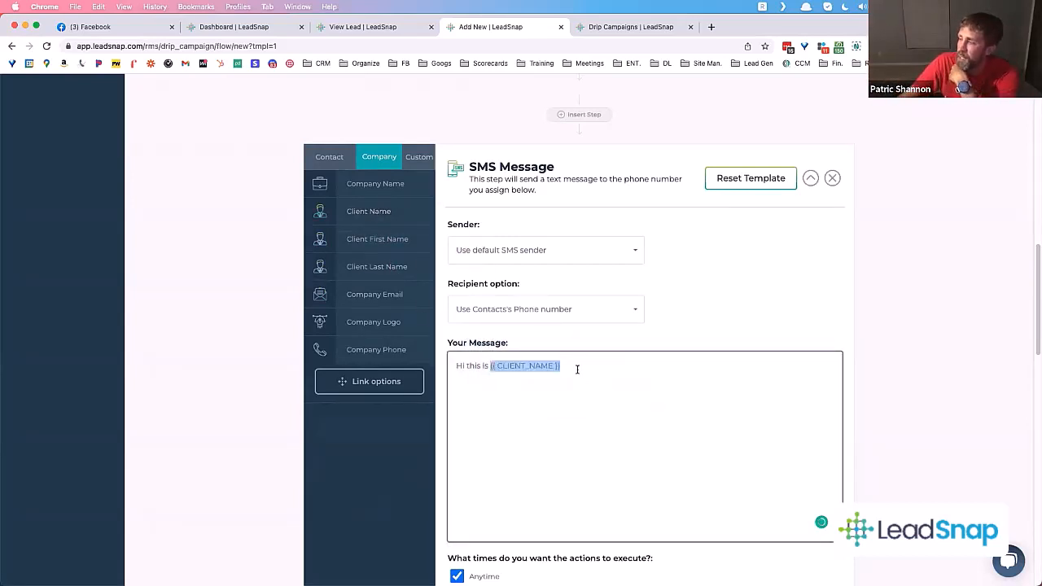
{"action": "left_click", "coordinate": [576, 367]}
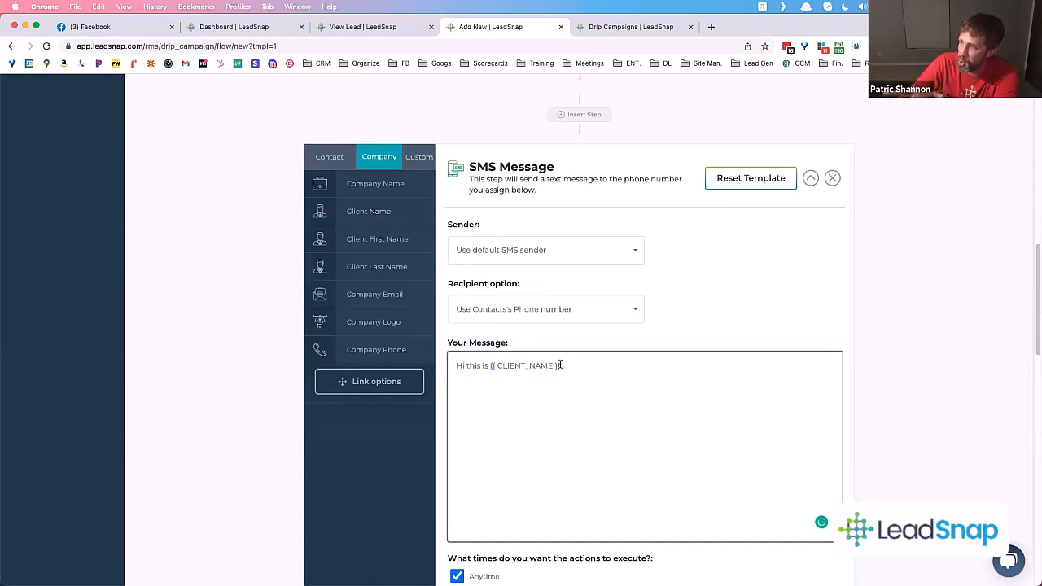
- Continue the SMS message after the client name with "with" and the Company Name placeholder
{"action": "left_click_drag", "start_coordinate": [560, 364], "coordinate": [490, 363]}
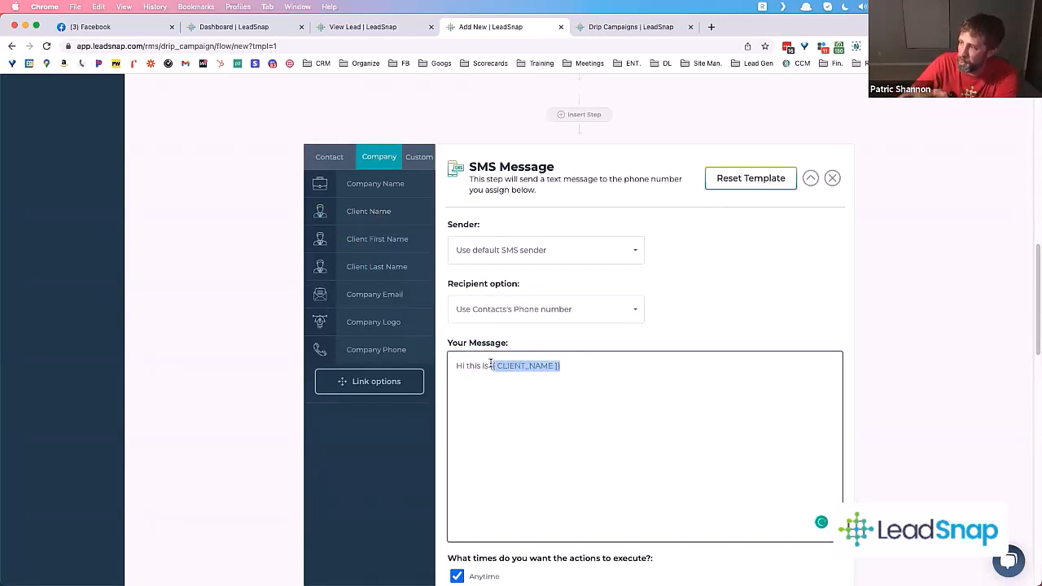
{"action": "left_click", "coordinate": [571, 367]}
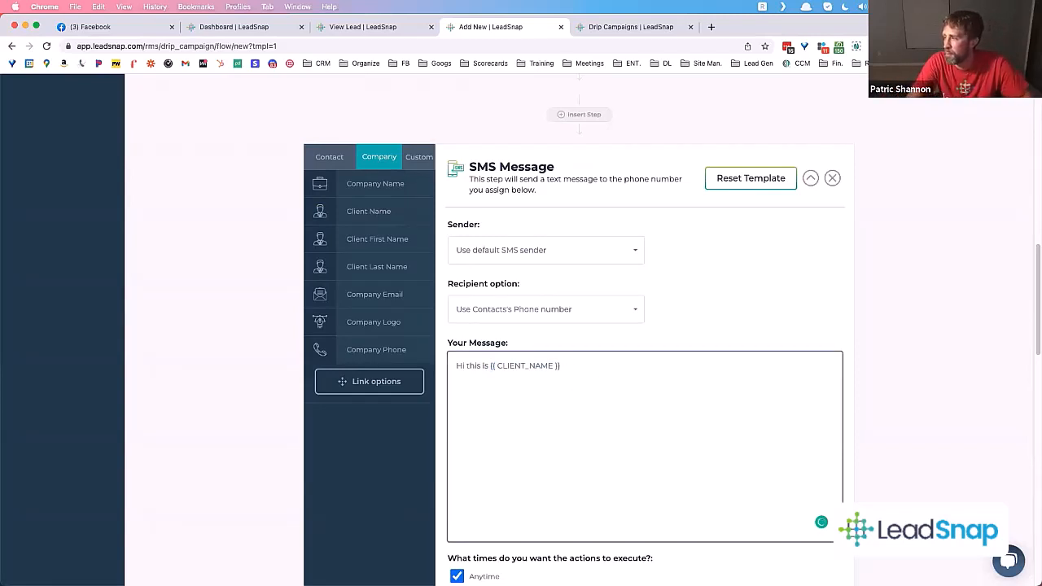
{"action": "type", "text": "with"}
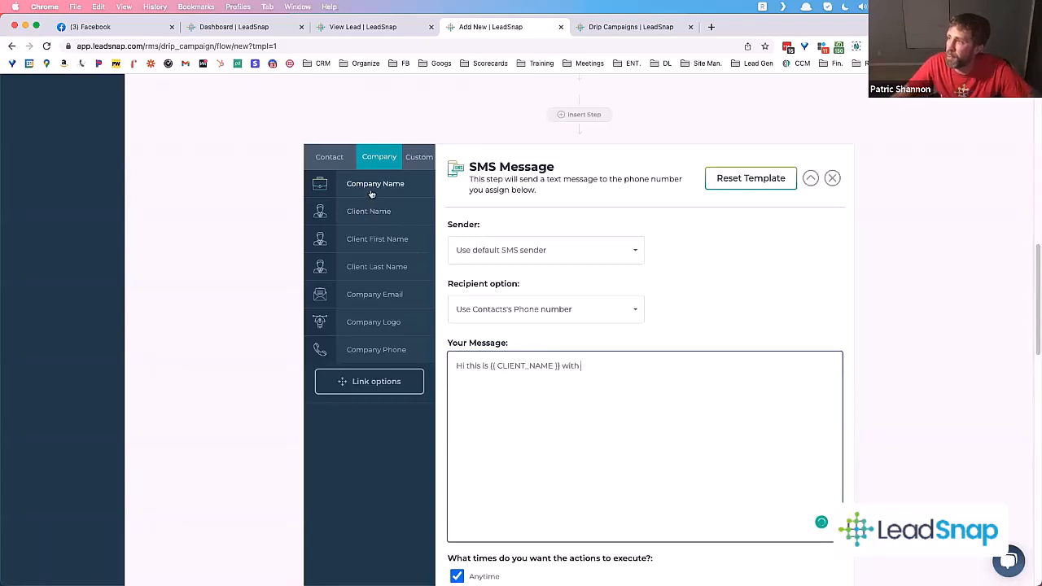
{"action": "left_click_drag", "start_coordinate": [375, 184], "coordinate": [674, 378]}
{"action": "left_click", "coordinate": [682, 372]}
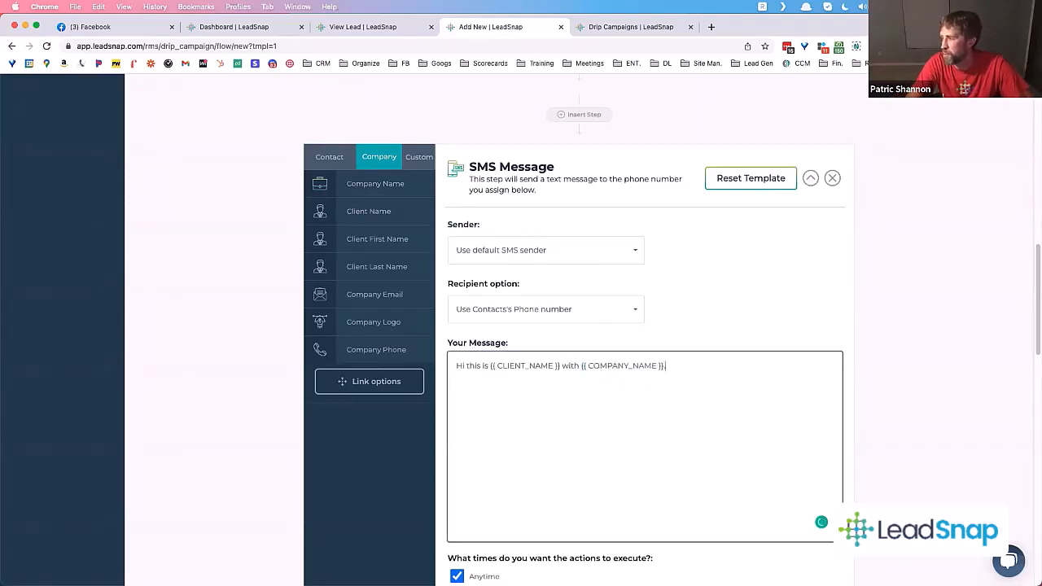
- Finish the SMS message with ". I saw that you filled out a form on my website. What can I do to help you?"
{"action": "type", "text": ". I saw"}
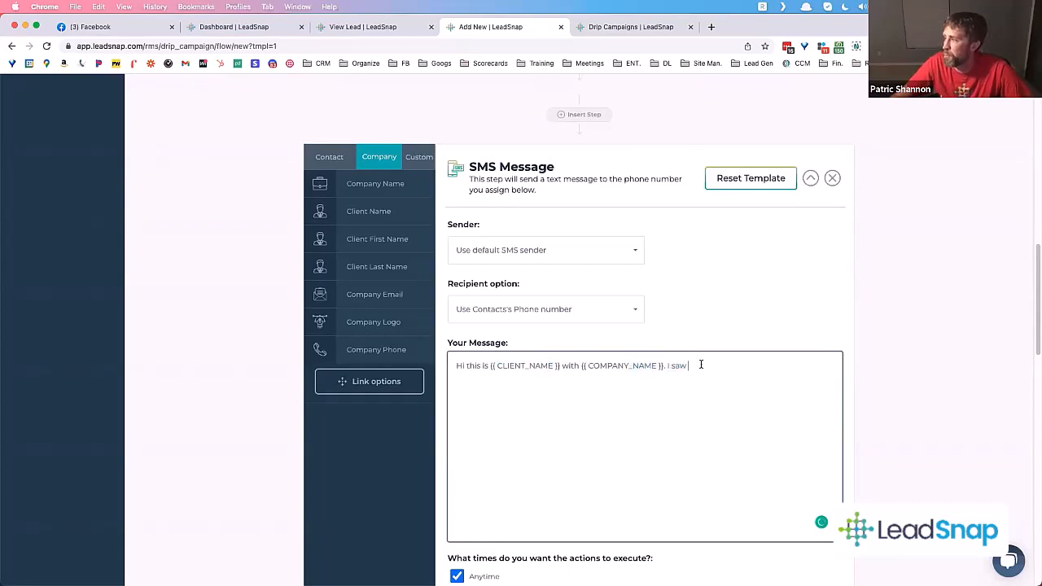
{"action": "type", "text": "that y"}
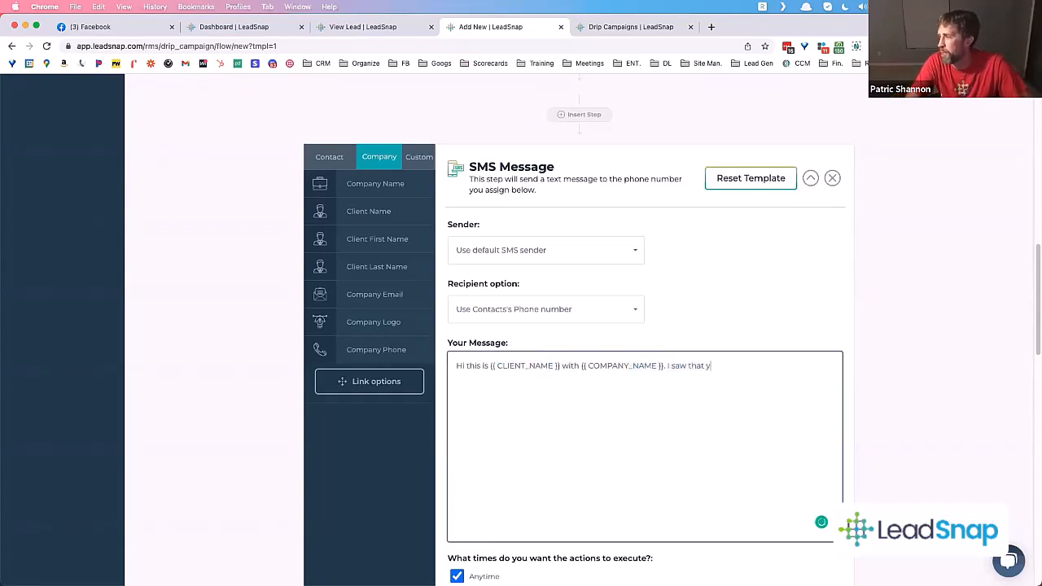
{"action": "type", "text": "ou filled out a form"}
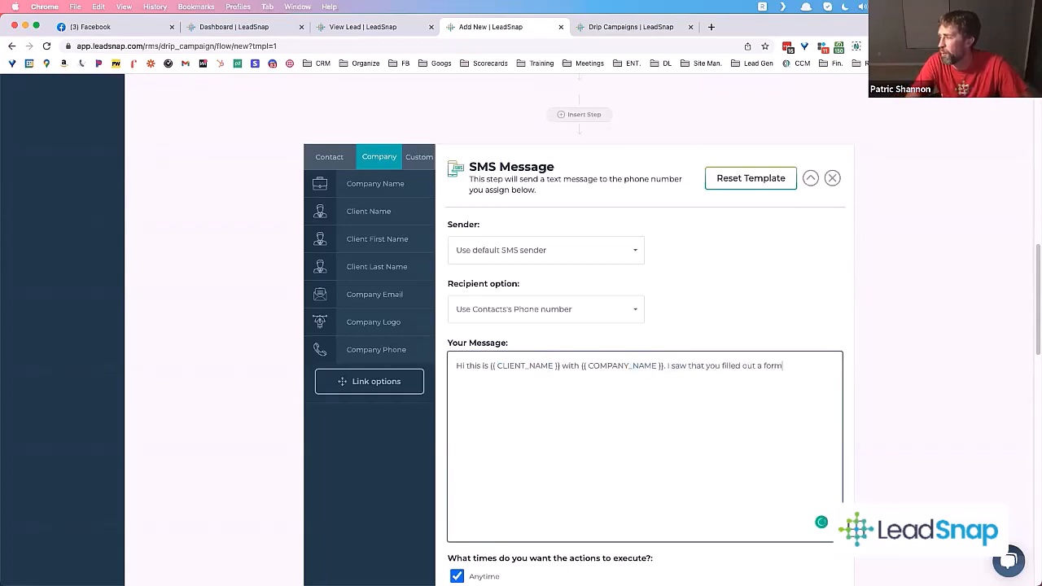
{"action": "type", "text": " on my websit"}
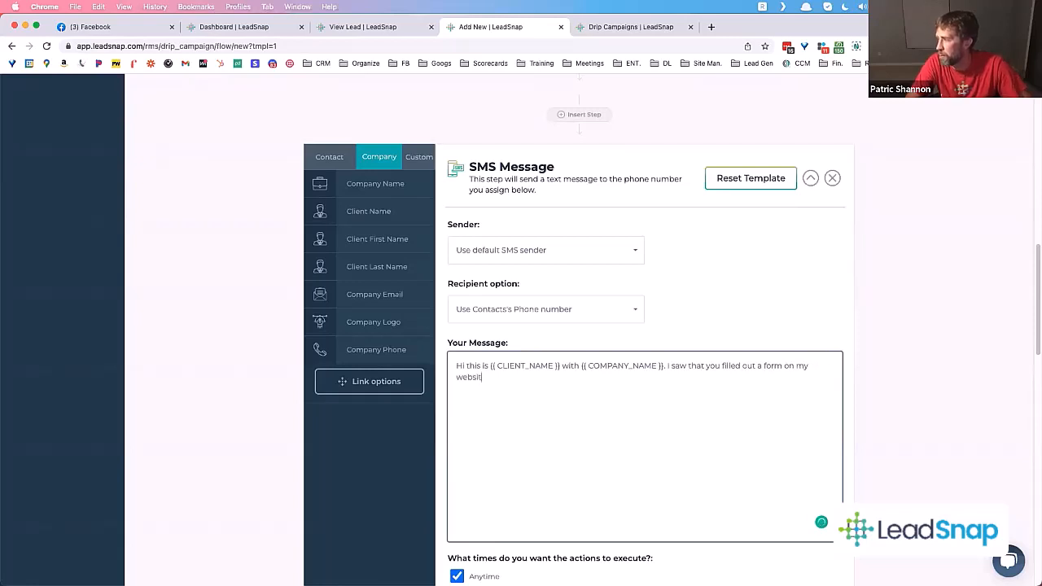
{"action": "type", "text": "e. What"}
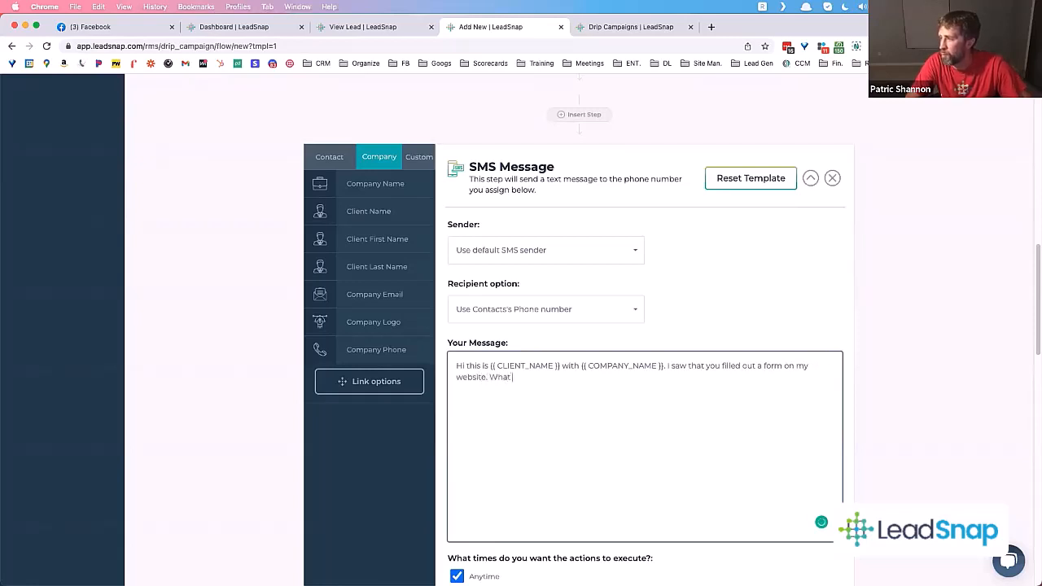
{"action": "type", "text": " can I do to help you?"}
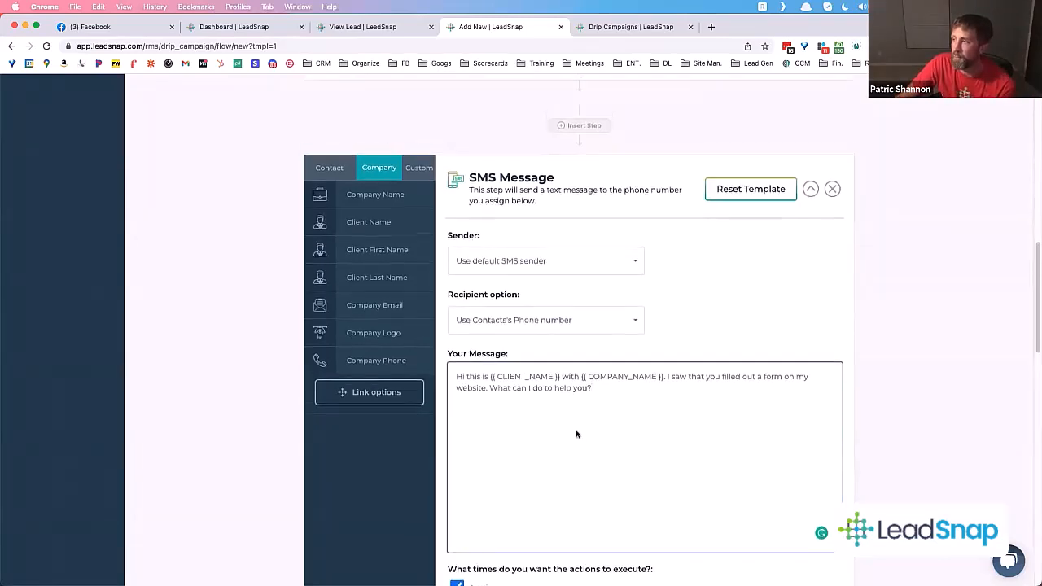
- Turn off the Anytime execution option for the SMS message to restrict its sending to a time window
{"action": "scroll", "coordinate": [460, 367], "scroll_direction": "up", "scroll_amount": 5}
{"action": "scroll", "coordinate": [461, 367], "scroll_direction": "down", "scroll_amount": 5}
{"action": "scroll", "coordinate": [460, 366], "scroll_direction": "down", "scroll_amount": 3}
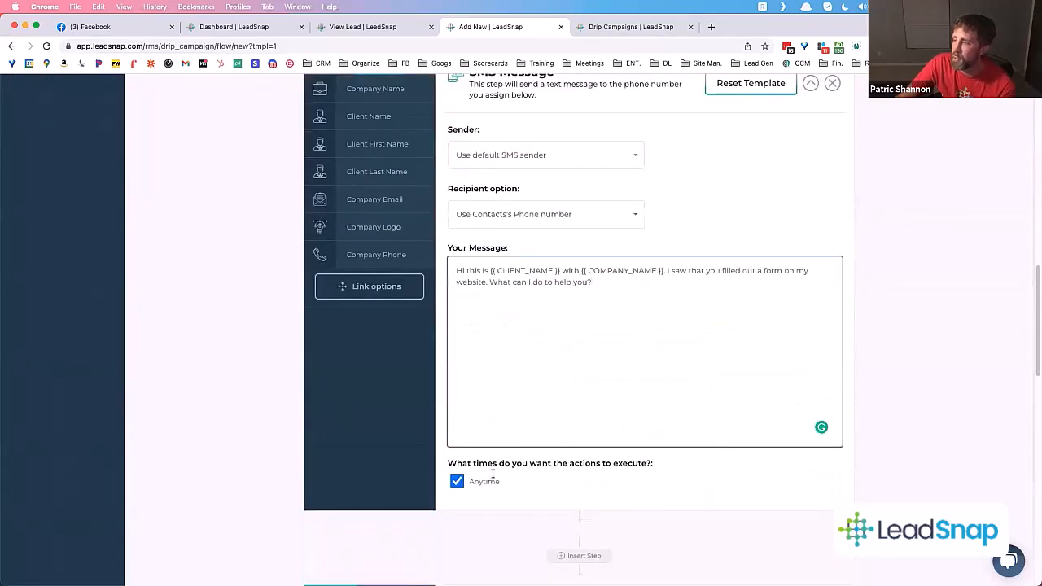
{"action": "left_click", "coordinate": [459, 482]}
{"action": "left_click", "coordinate": [458, 482]}
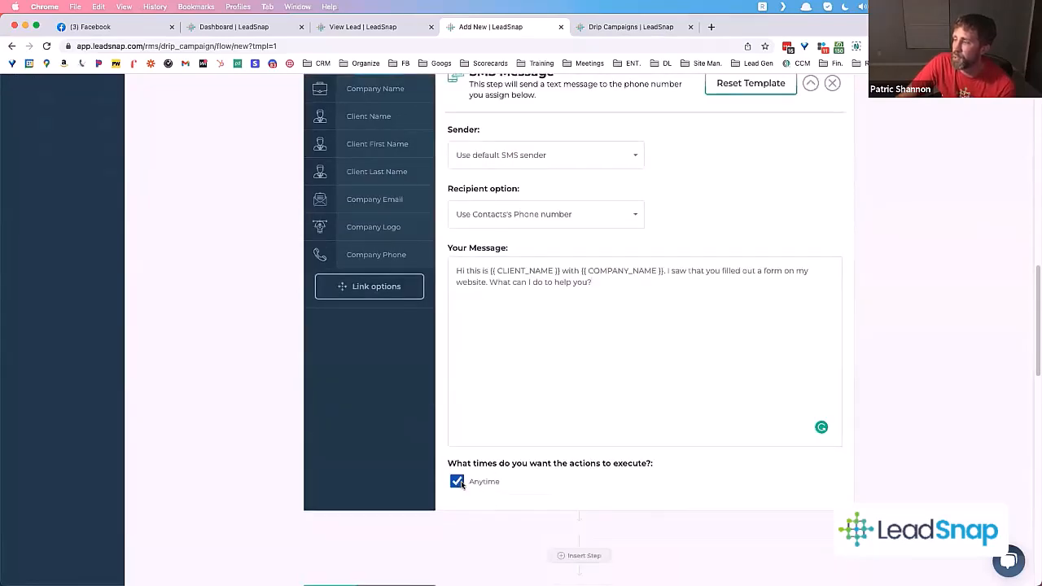
{"action": "scroll", "coordinate": [489, 421], "scroll_direction": "up", "scroll_amount": 5}
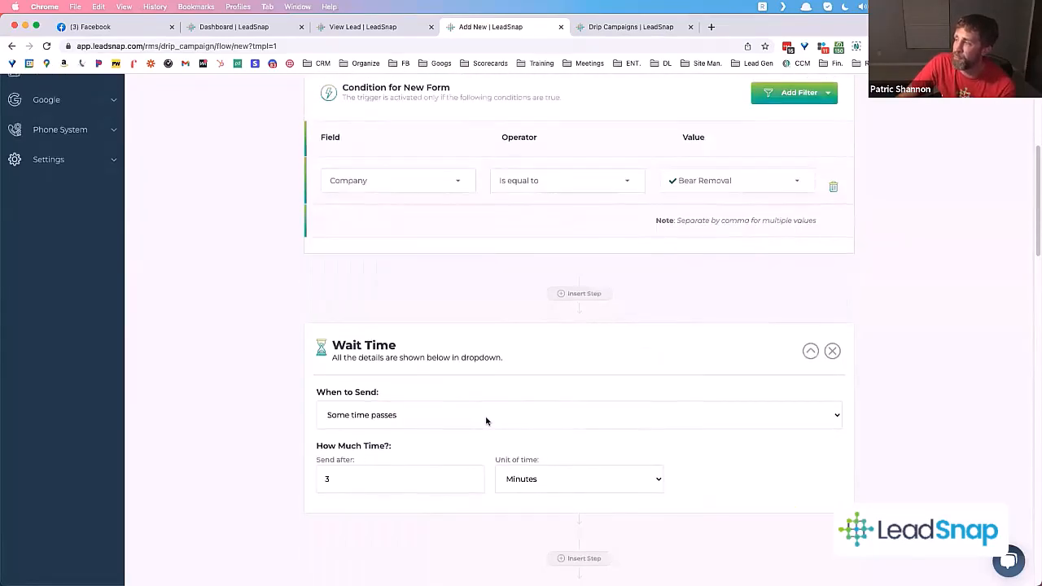
{"action": "scroll", "coordinate": [487, 423], "scroll_direction": "down", "scroll_amount": 7}
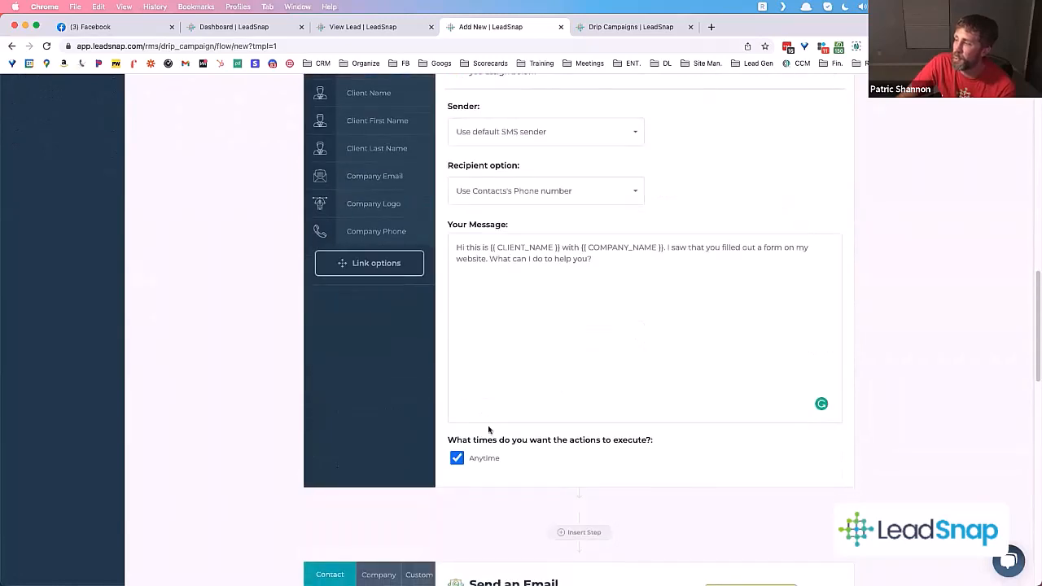
{"action": "left_click", "coordinate": [457, 458]}
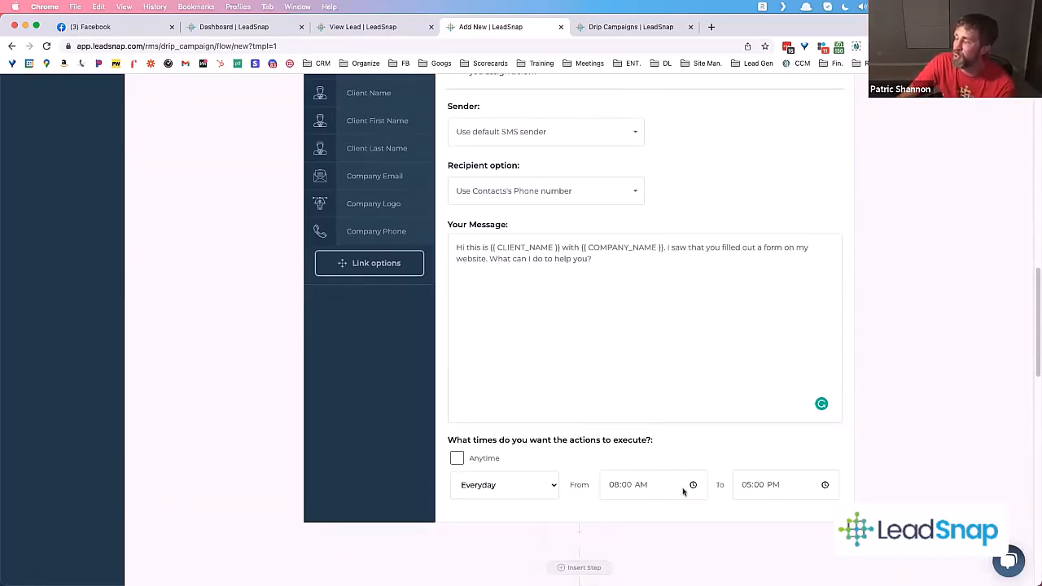
- Review the automation's SMS time window, the company choices for the trigger condition, and the SMS message text
{"action": "left_click", "coordinate": [613, 485]}
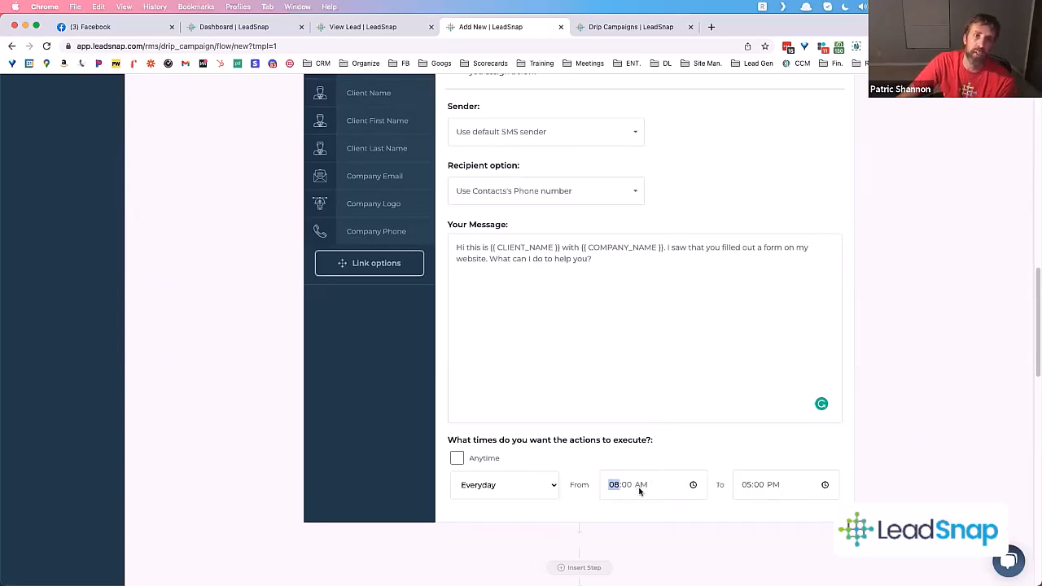
{"action": "scroll", "coordinate": [640, 490], "scroll_direction": "up", "scroll_amount": 10}
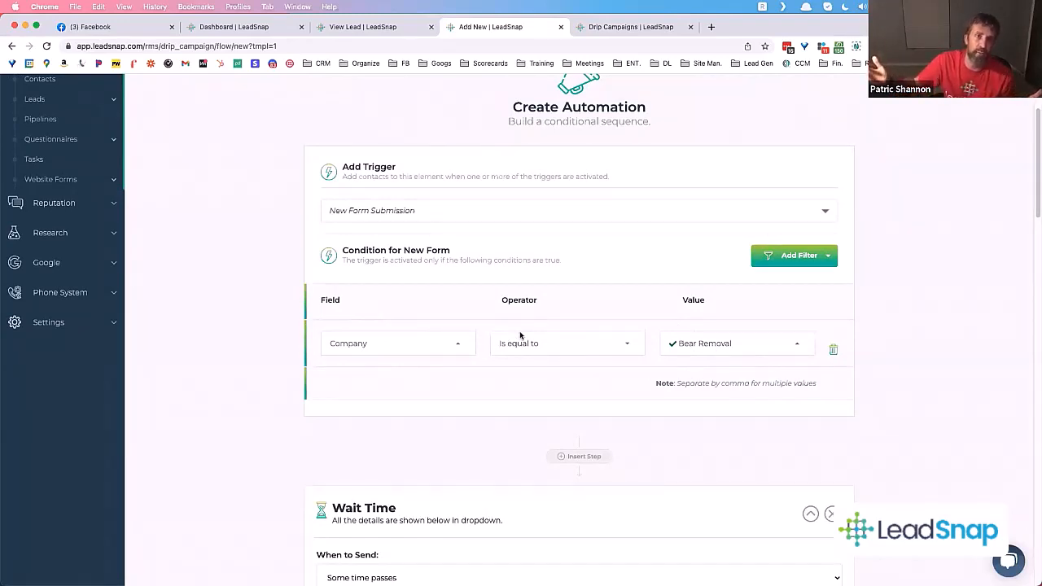
{"action": "left_click", "coordinate": [723, 342]}
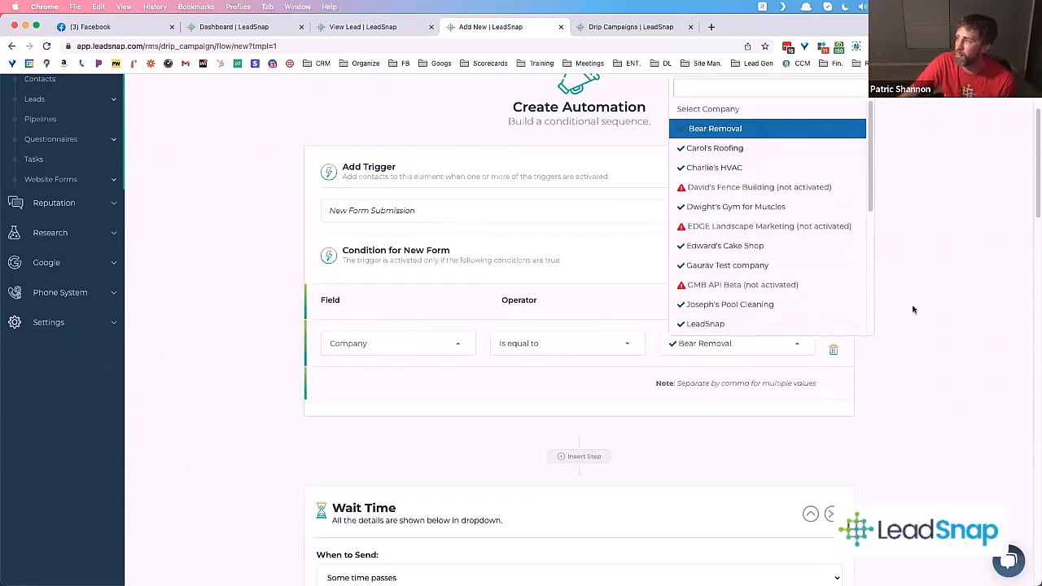
{"action": "left_click", "coordinate": [913, 309]}
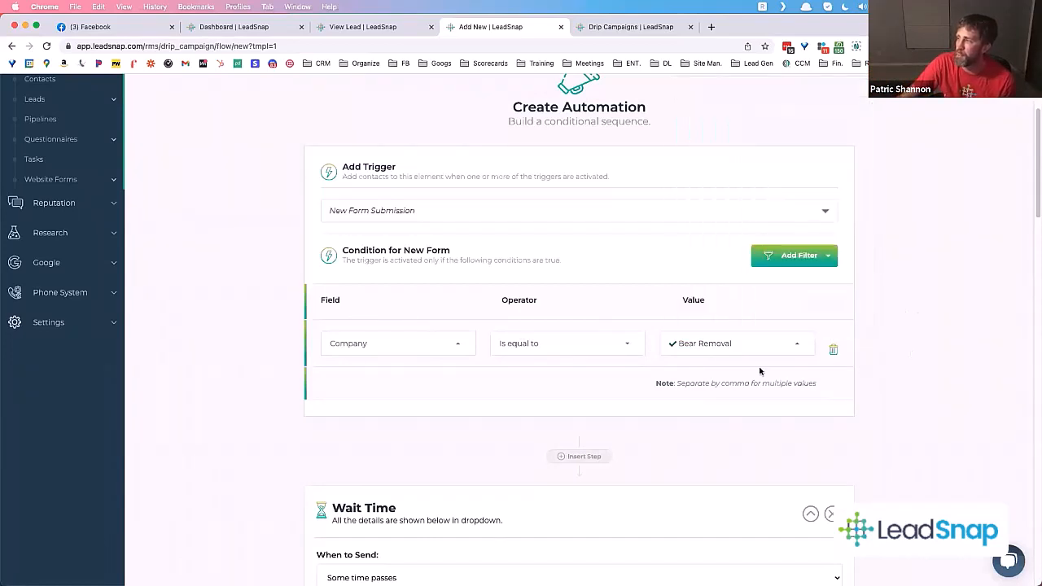
{"action": "left_click", "coordinate": [688, 345]}
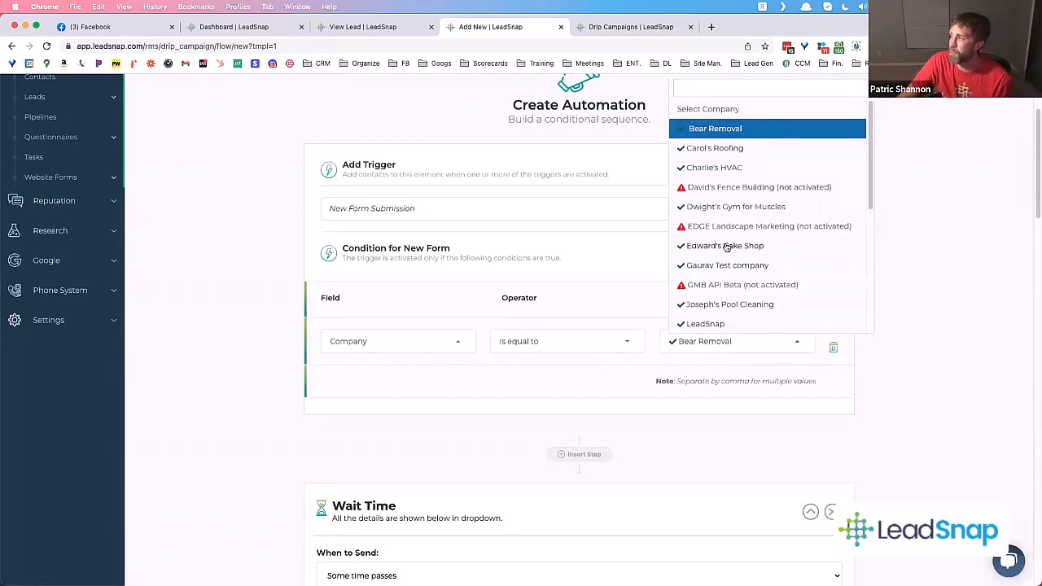
{"action": "left_click", "coordinate": [936, 267]}
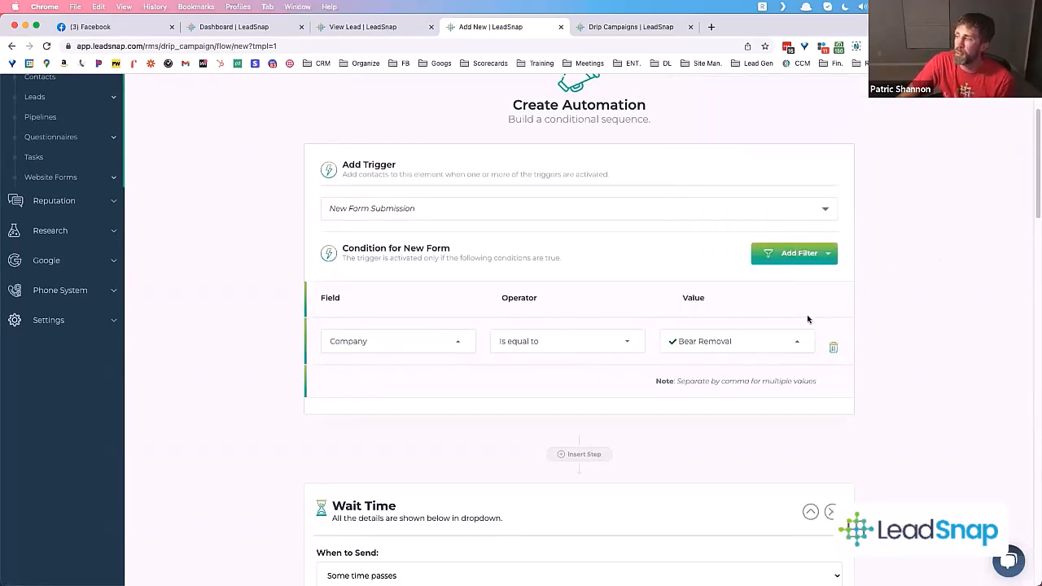
{"action": "scroll", "coordinate": [806, 319], "scroll_direction": "down", "scroll_amount": 6}
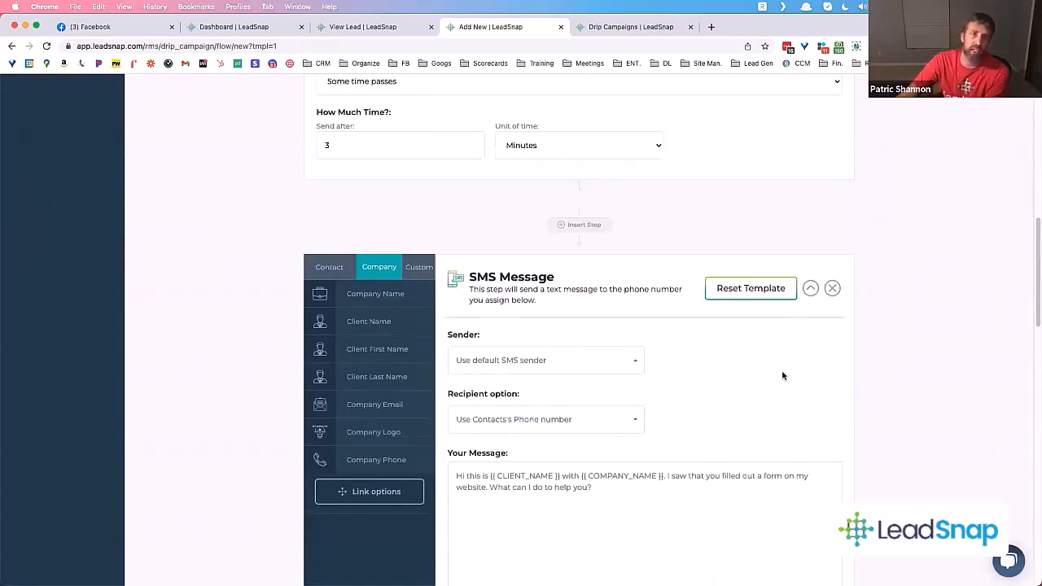
{"action": "left_click", "coordinate": [518, 477]}
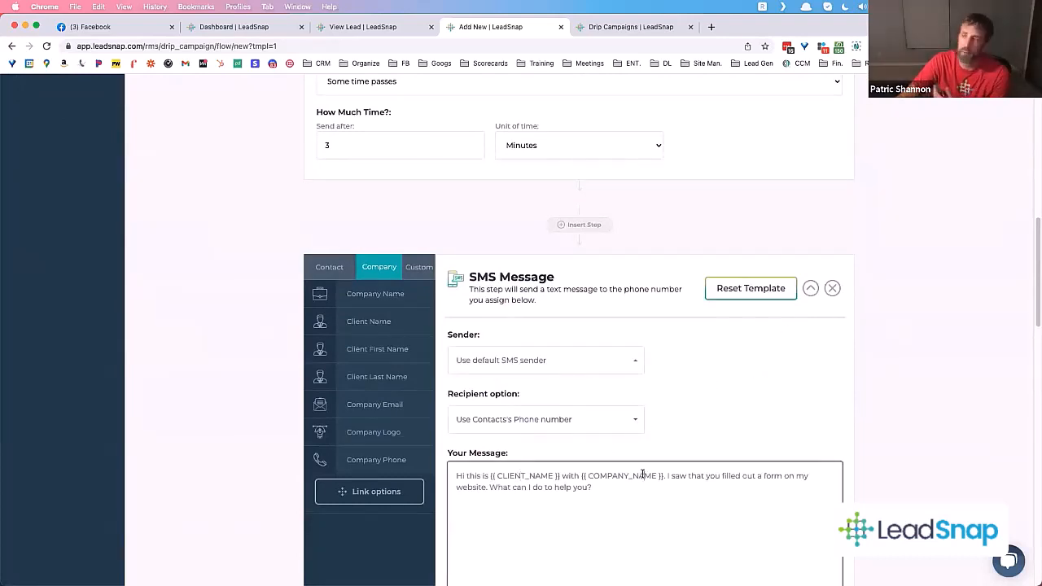
{"action": "scroll", "coordinate": [642, 472], "scroll_direction": "down", "scroll_amount": 3}
{"action": "scroll", "coordinate": [461, 404], "scroll_direction": "up", "scroll_amount": 1}
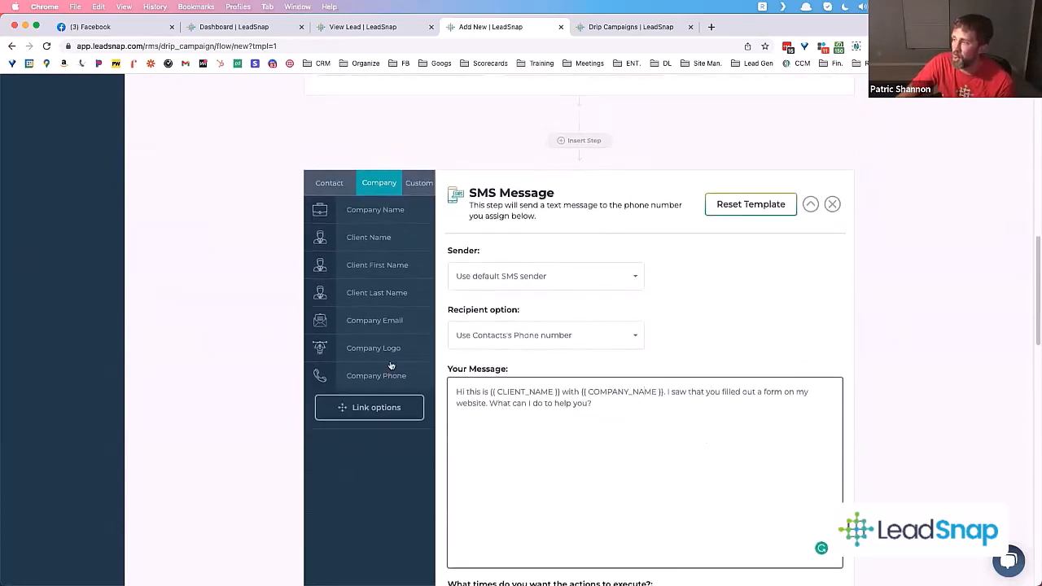
- Remove the Wait Time step between the form submission trigger and the SMS message
{"action": "scroll", "coordinate": [437, 317], "scroll_direction": "up", "scroll_amount": 9}
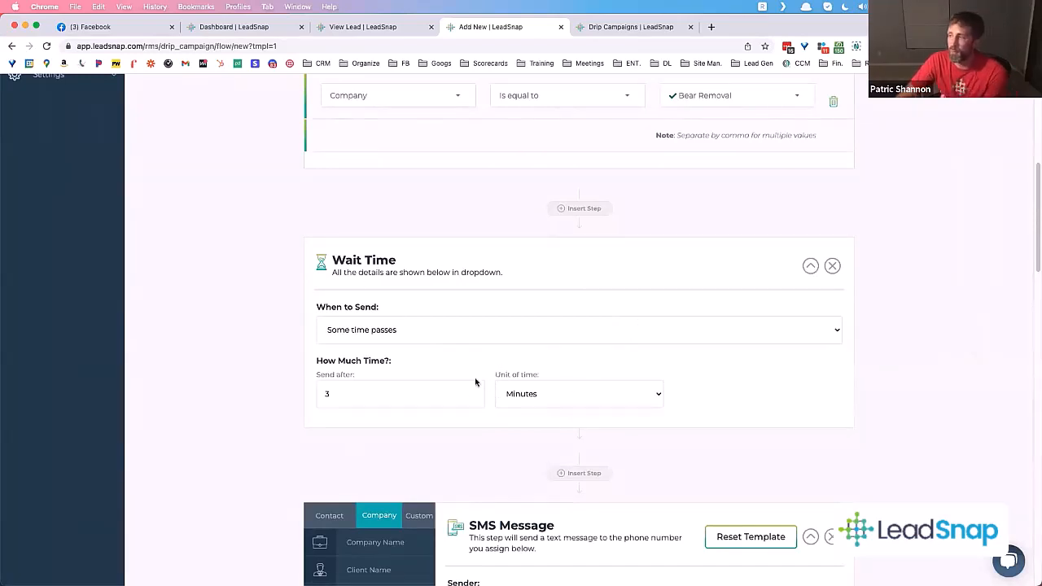
{"action": "scroll", "coordinate": [469, 376], "scroll_direction": "down", "scroll_amount": 2}
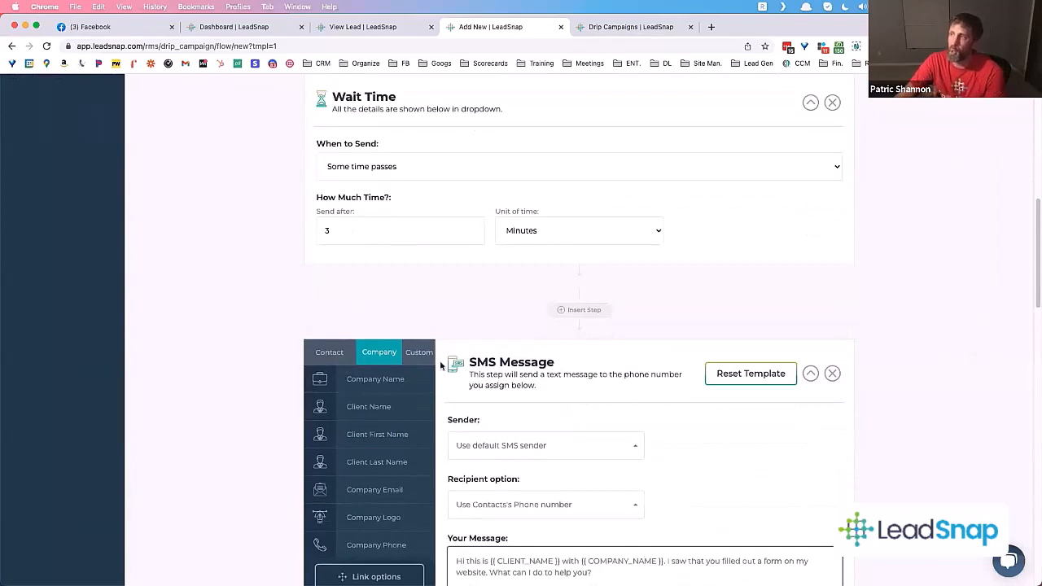
{"action": "scroll", "coordinate": [468, 382], "scroll_direction": "up", "scroll_amount": 1}
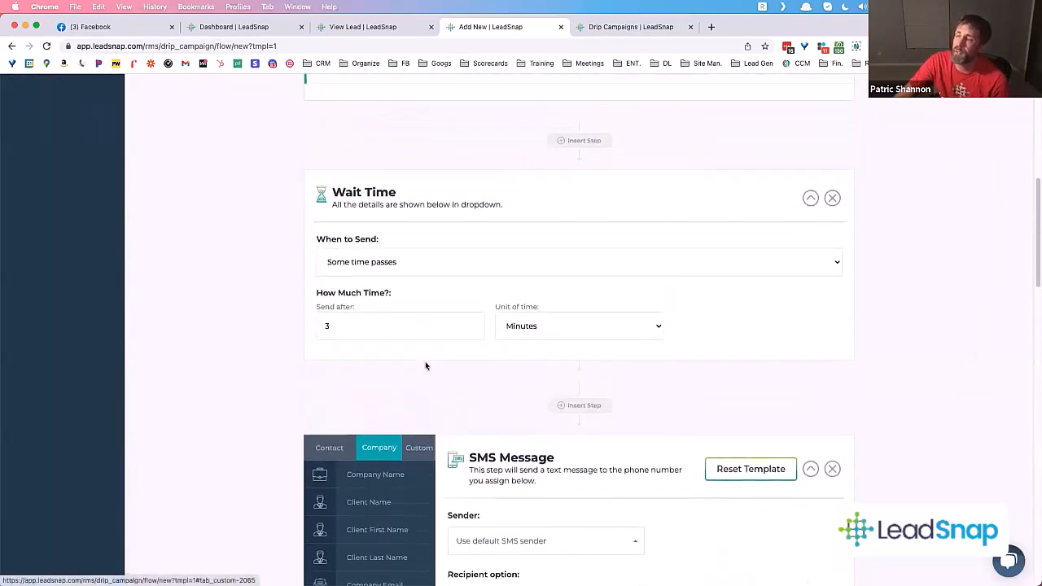
{"action": "left_click", "coordinate": [831, 198]}
{"action": "left_click", "coordinate": [539, 363]}
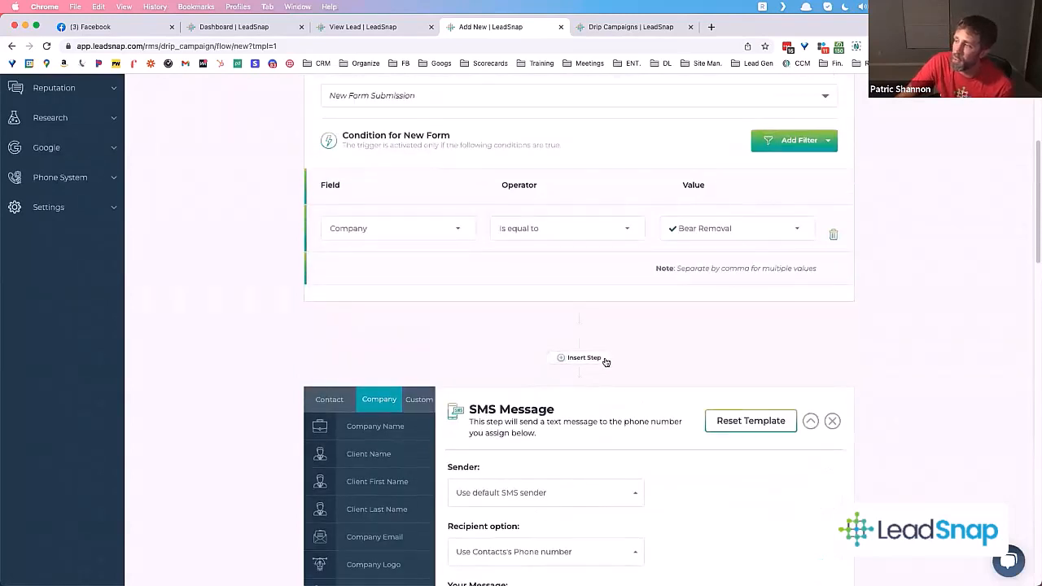
- Clear the SMS message text and set its recipient option to Associated Client for Company
{"action": "scroll", "coordinate": [621, 360], "scroll_direction": "down", "scroll_amount": 5}
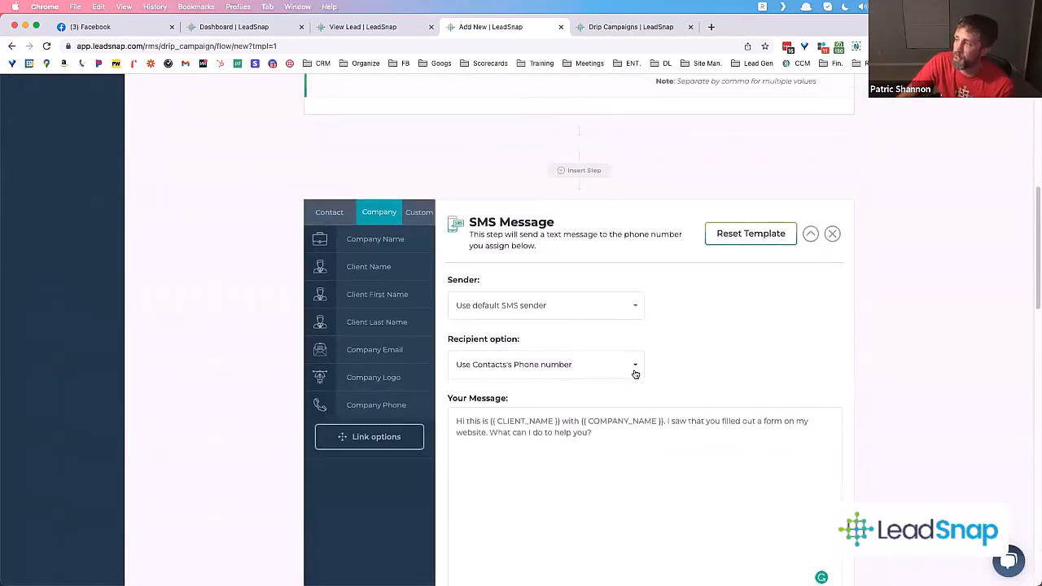
{"action": "triple_click", "coordinate": [612, 438]}
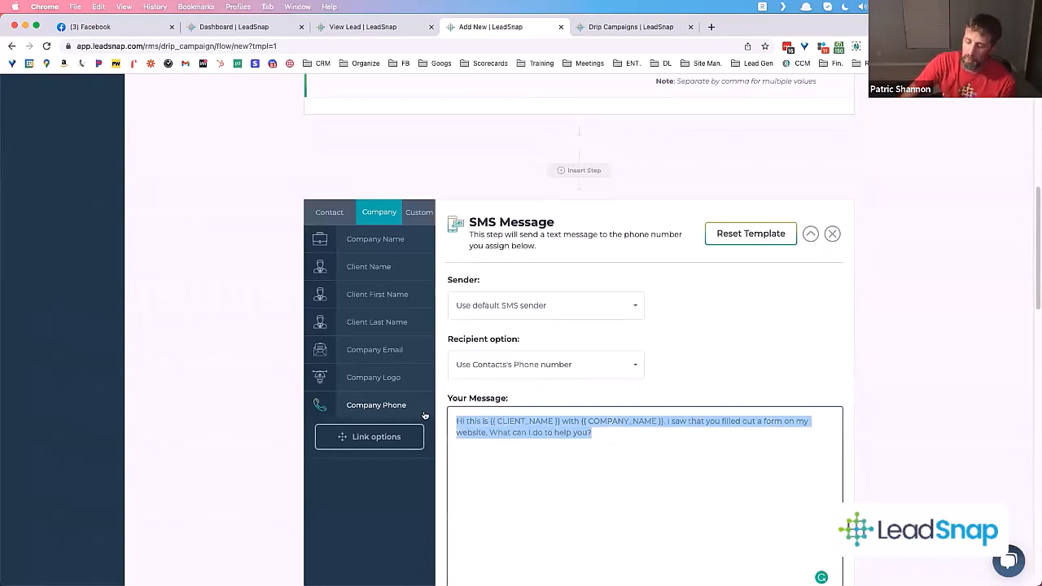
{"action": "key", "text": "BackSpace"}
{"action": "left_click", "coordinate": [558, 366]}
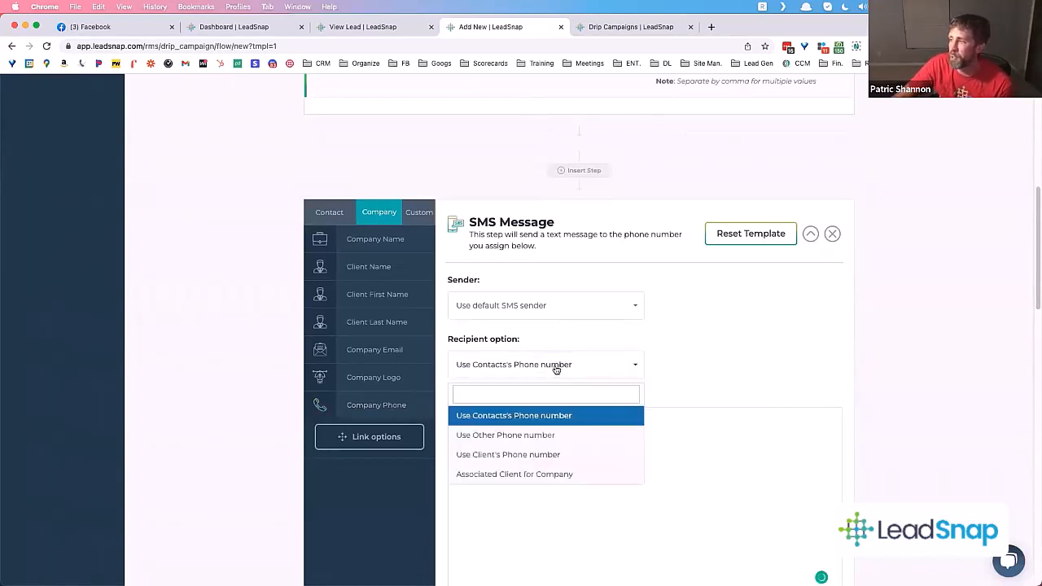
{"action": "left_click", "coordinate": [510, 473]}
{"action": "left_click", "coordinate": [687, 375]}
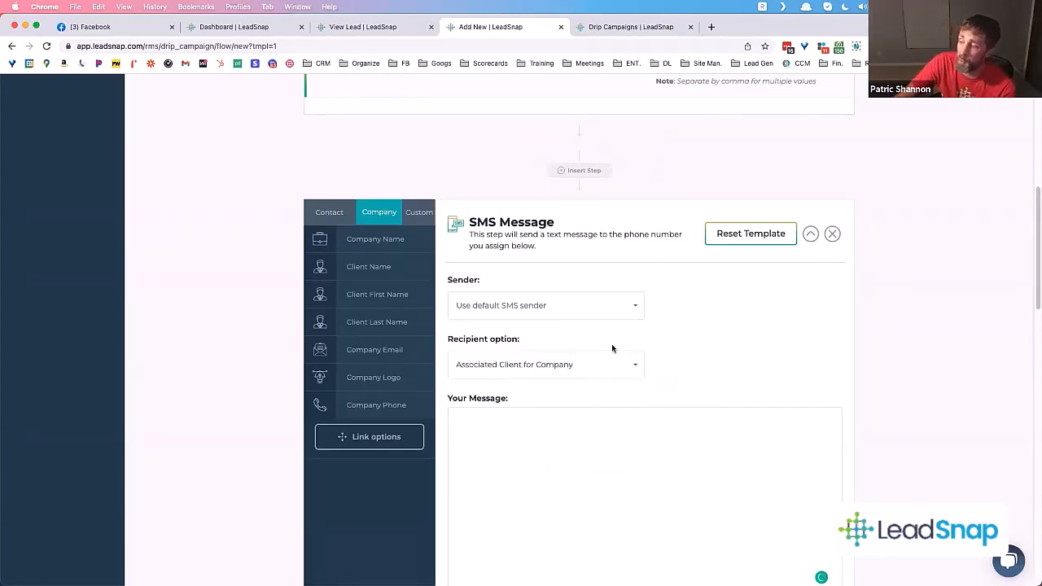
- Try the Use Other Phone number recipient option and add a second recipient phone number field
{"action": "left_click", "coordinate": [569, 366]}
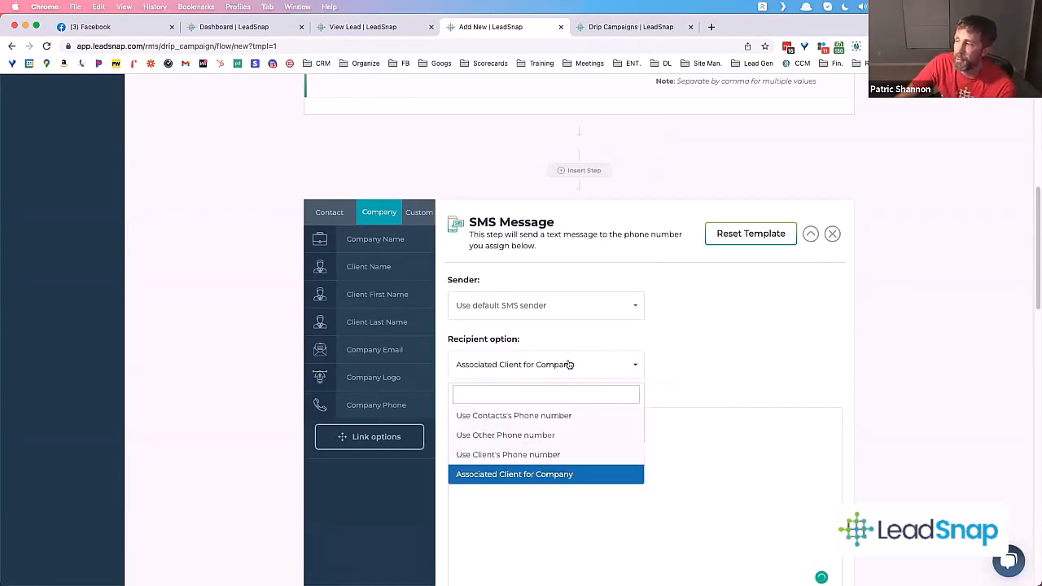
{"action": "left_click", "coordinate": [525, 437]}
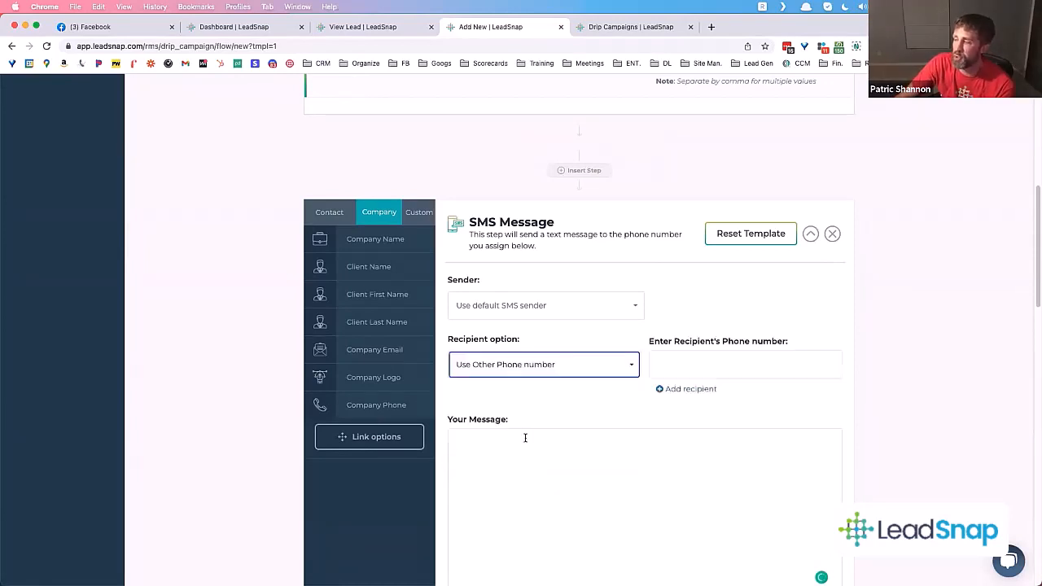
{"action": "left_click", "coordinate": [687, 362]}
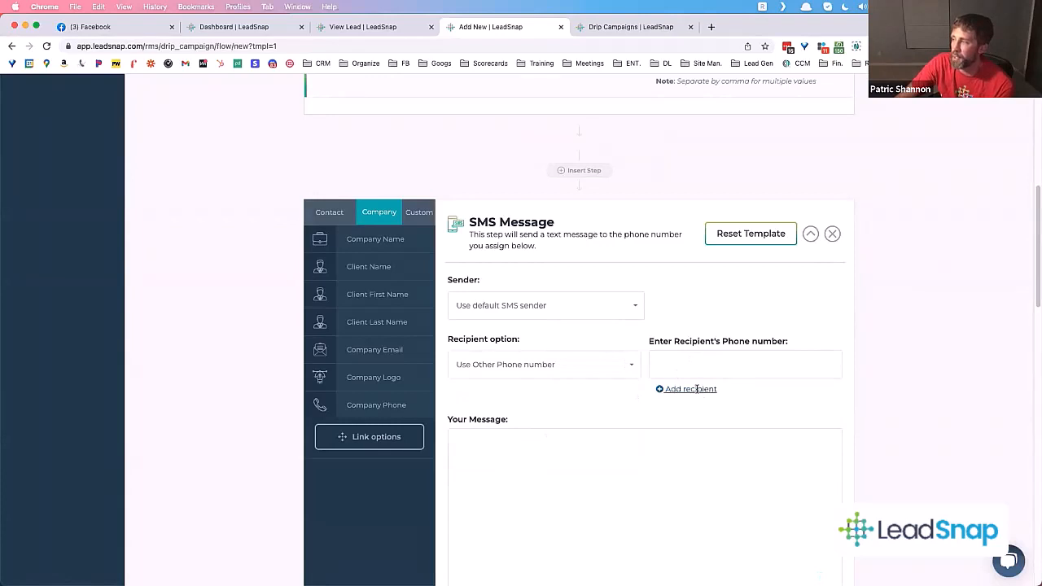
{"action": "left_click", "coordinate": [698, 389]}
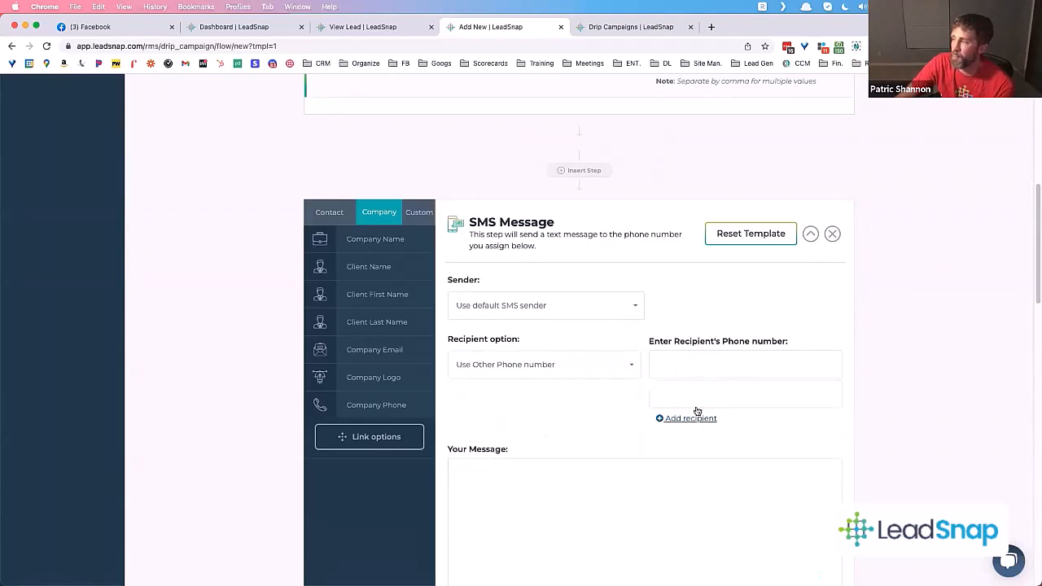
- Try the Use Client's Phone number recipient option, and return the SMS recipient to Associated Client for Company
{"action": "left_click", "coordinate": [609, 366]}
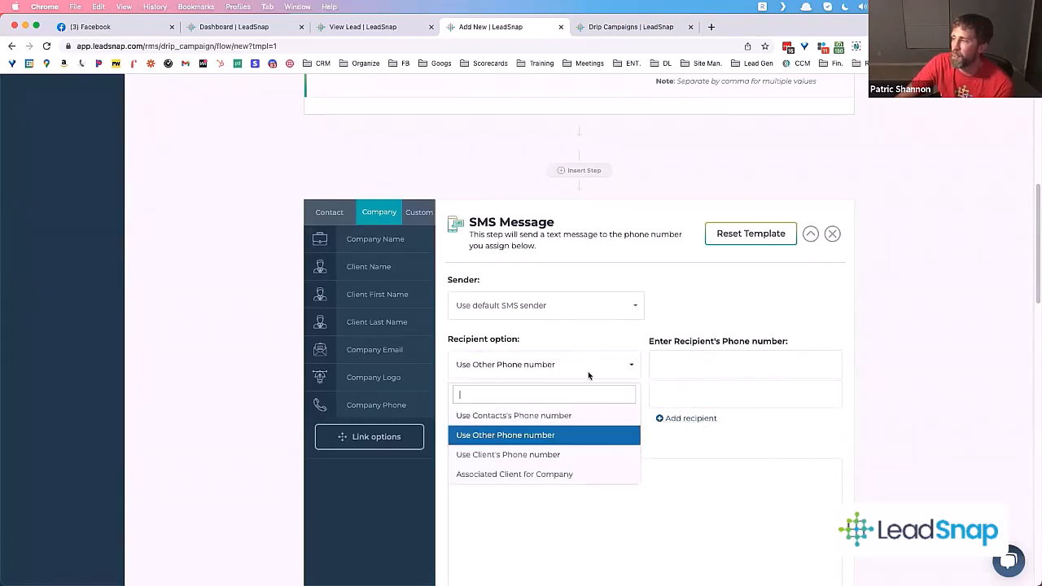
{"action": "left_click", "coordinate": [539, 460]}
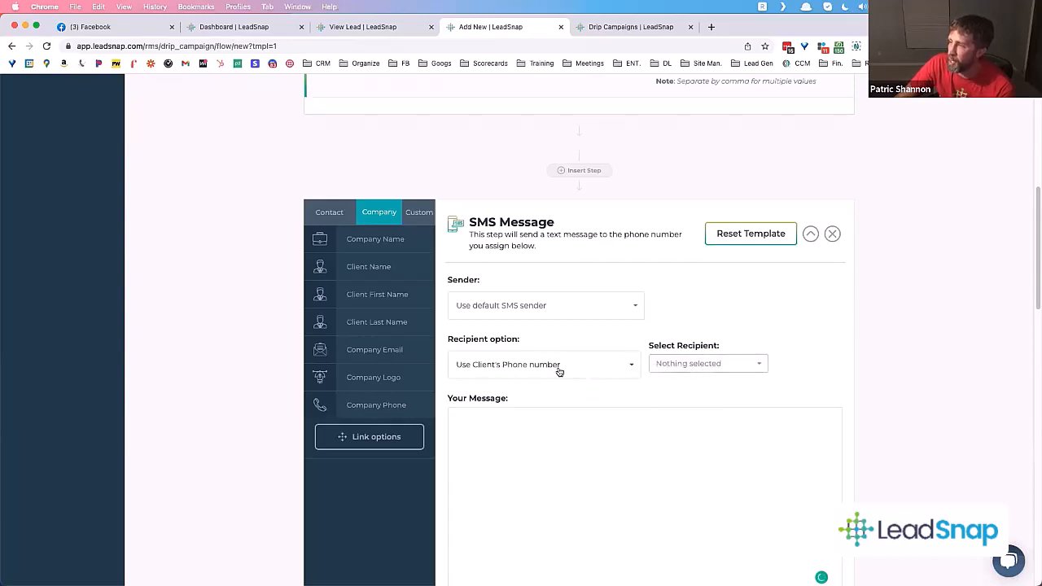
{"action": "left_click", "coordinate": [333, 212]}
{"action": "left_click", "coordinate": [374, 212]}
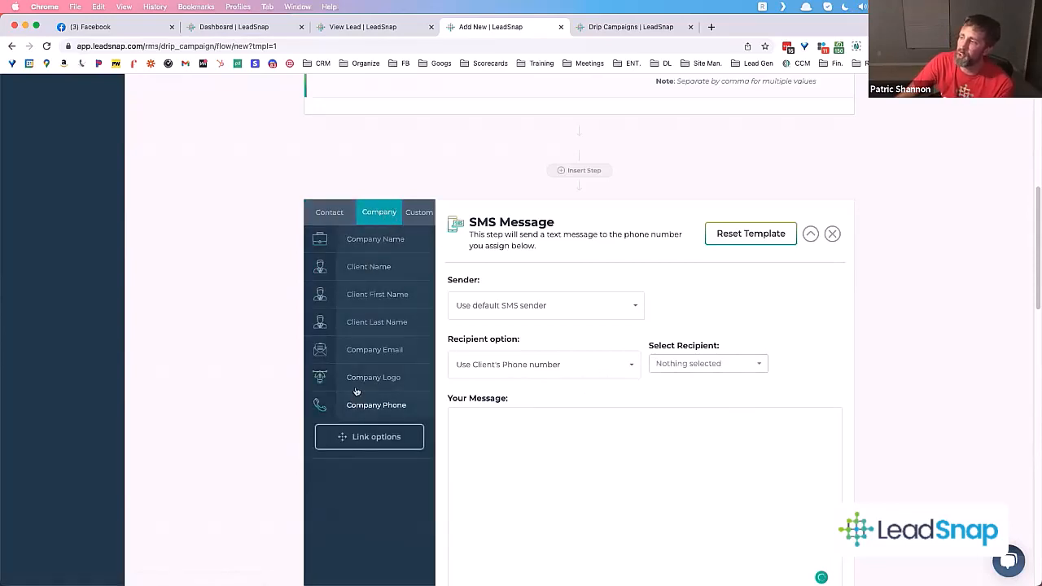
{"action": "left_click", "coordinate": [334, 212]}
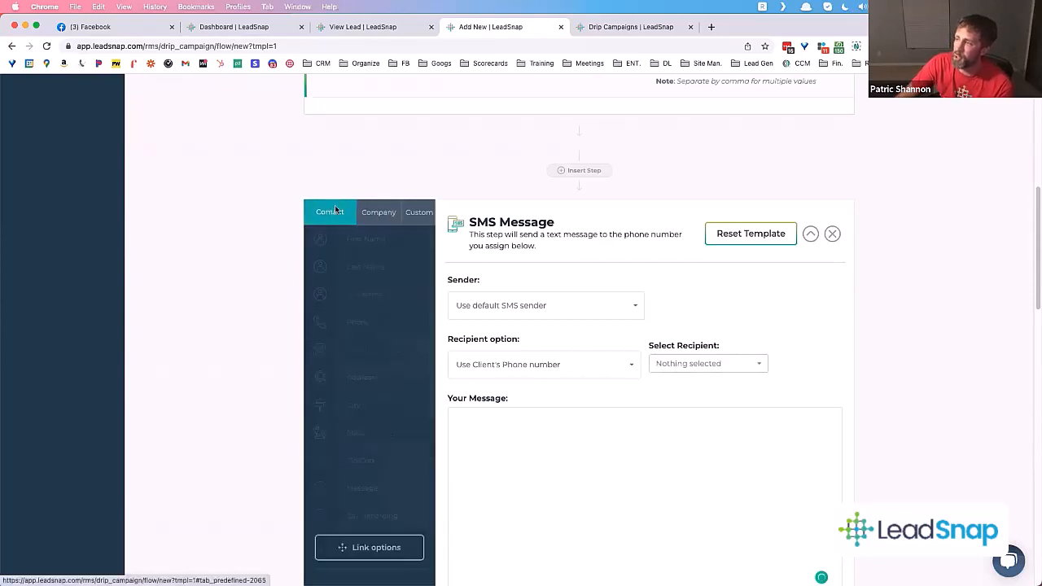
{"action": "left_click", "coordinate": [606, 372]}
{"action": "left_click", "coordinate": [552, 474]}
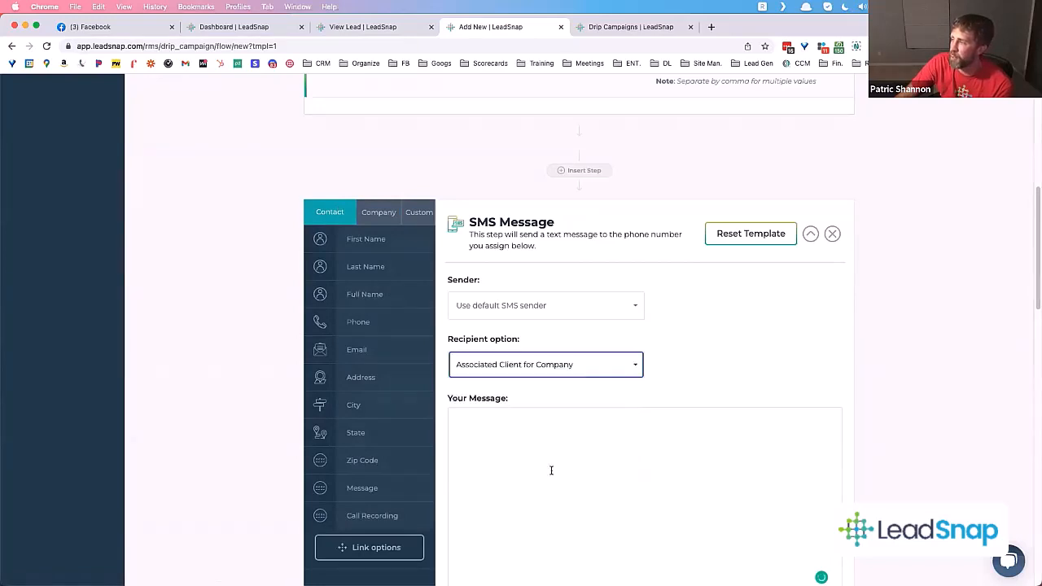
- Begin the emptied SMS message with "Hi" followed by the company's Client Name placeholder
{"action": "left_click", "coordinate": [505, 478]}
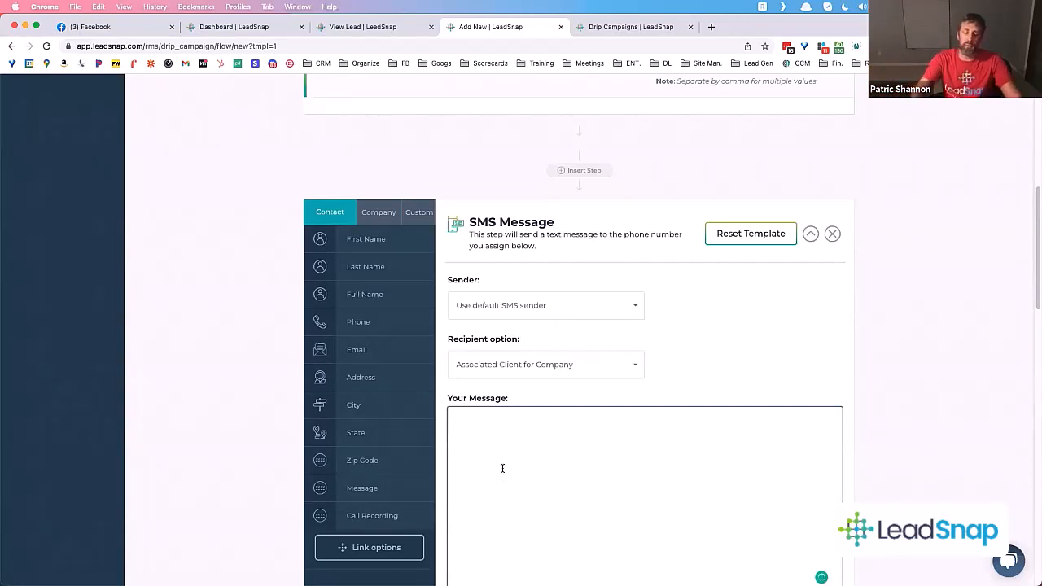
{"action": "type", "text": "Hi"}
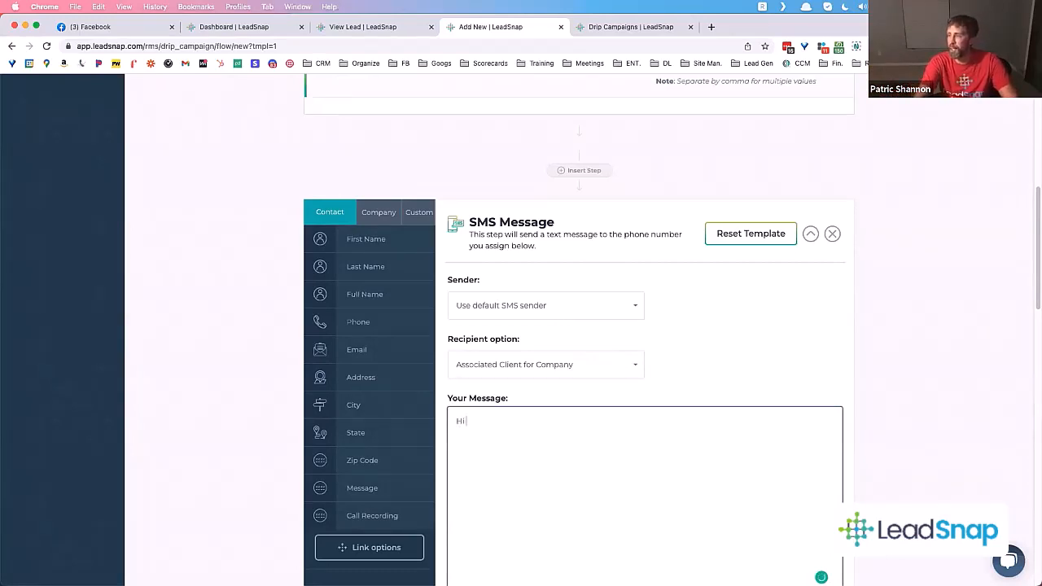
{"action": "left_click", "coordinate": [379, 212]}
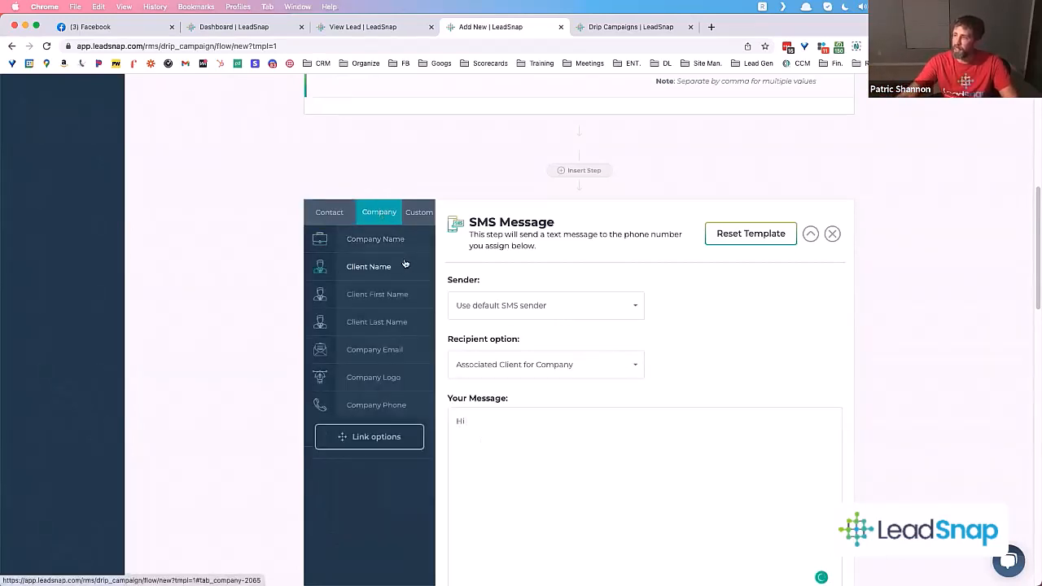
{"action": "left_click_drag", "start_coordinate": [389, 274], "coordinate": [577, 437]}
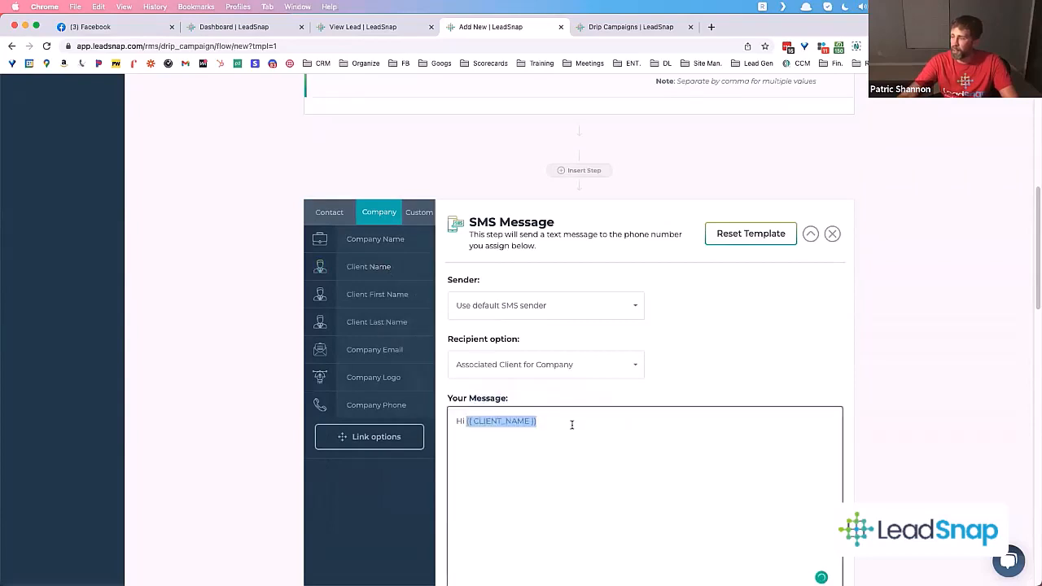
{"action": "left_click", "coordinate": [571, 424]}
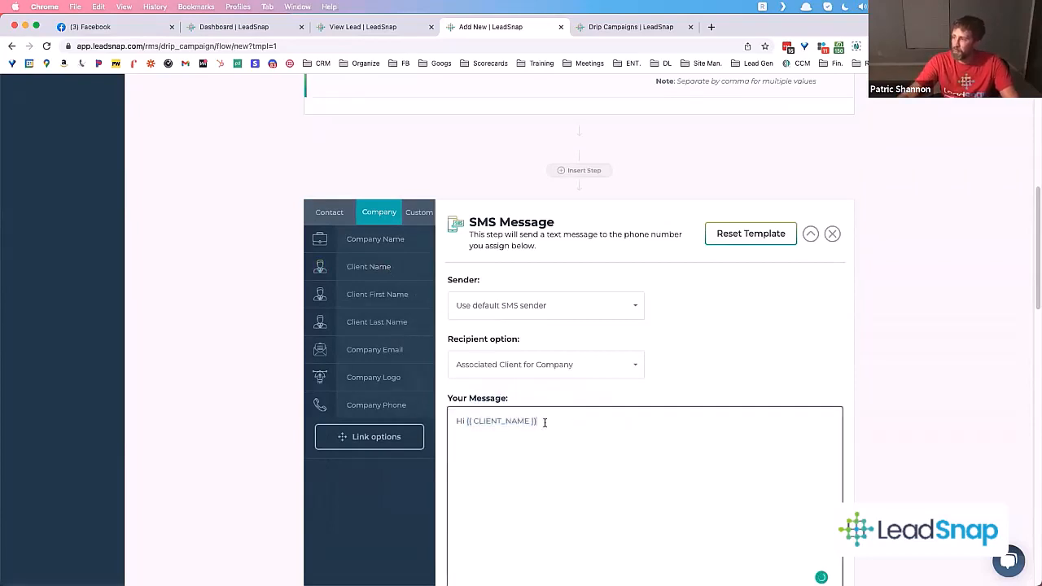
- Replace the Client Name placeholder after "Hi" with the Client First Name placeholder
{"action": "left_click_drag", "start_coordinate": [544, 422], "coordinate": [467, 422]}
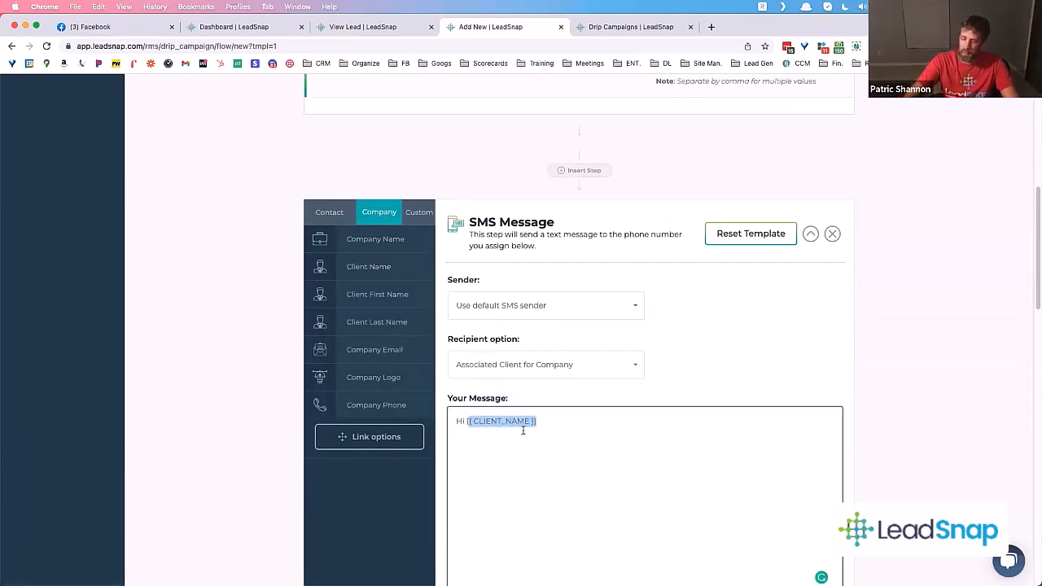
{"action": "key", "text": "BackSpace"}
{"action": "key", "text": "BackSpace"}
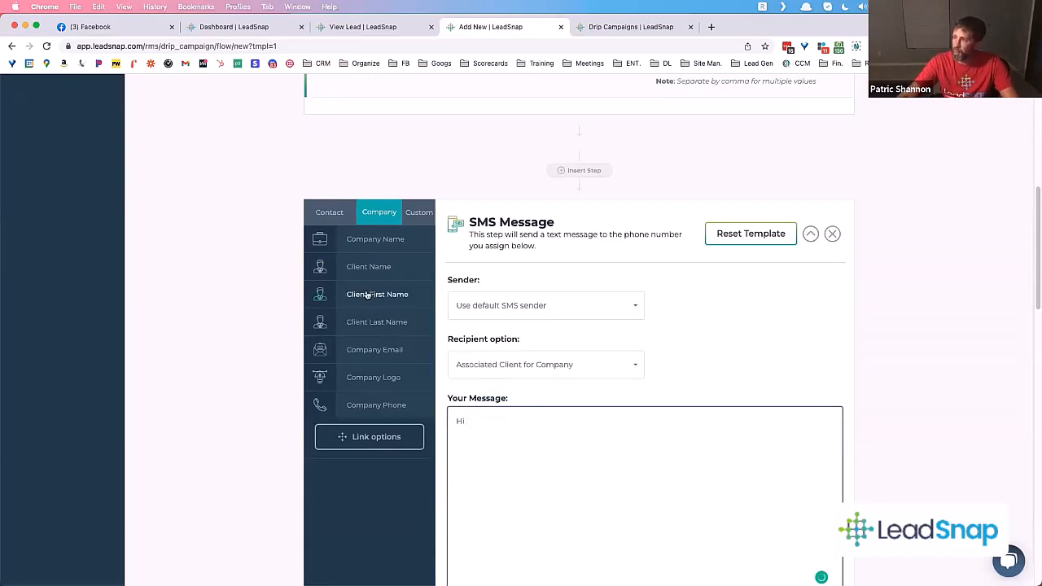
{"action": "left_click_drag", "start_coordinate": [366, 296], "coordinate": [561, 426]}
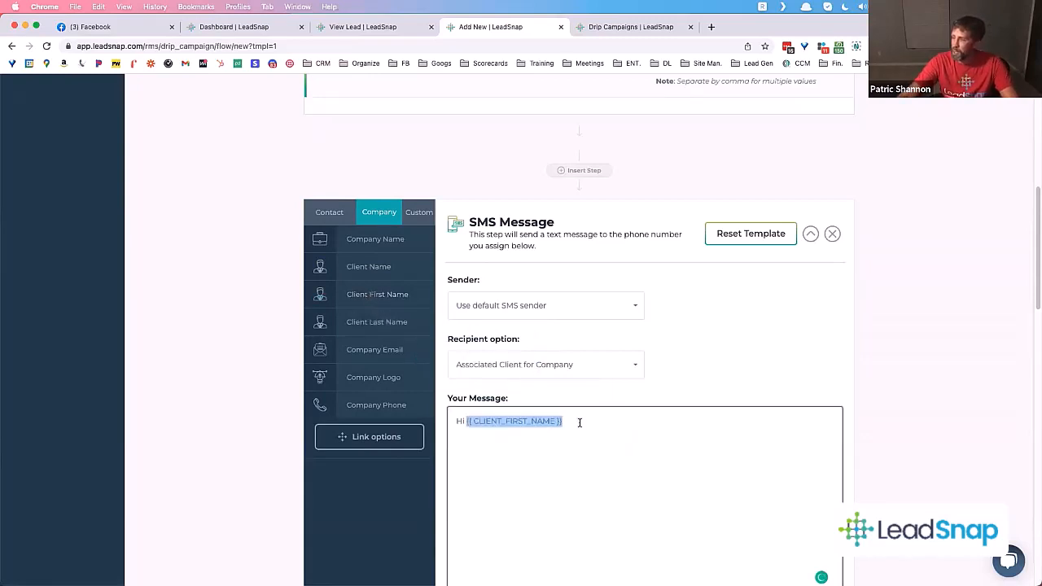
{"action": "left_click", "coordinate": [579, 422]}
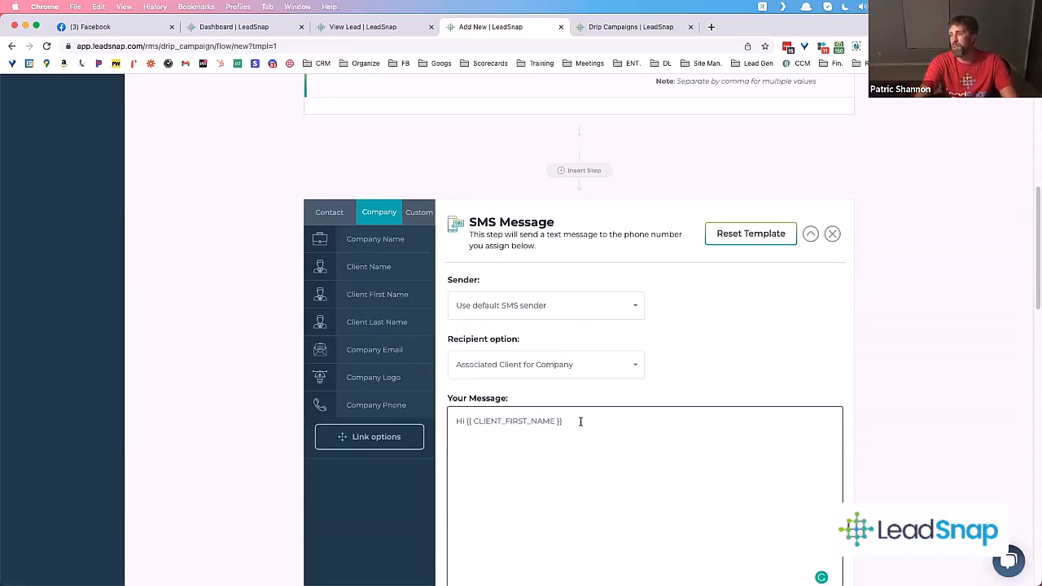
- Continue the SMS after the client's first name with ", a new lead just came in from your site. Here is their information:"
{"action": "type", "text": "a new lead just caem"}
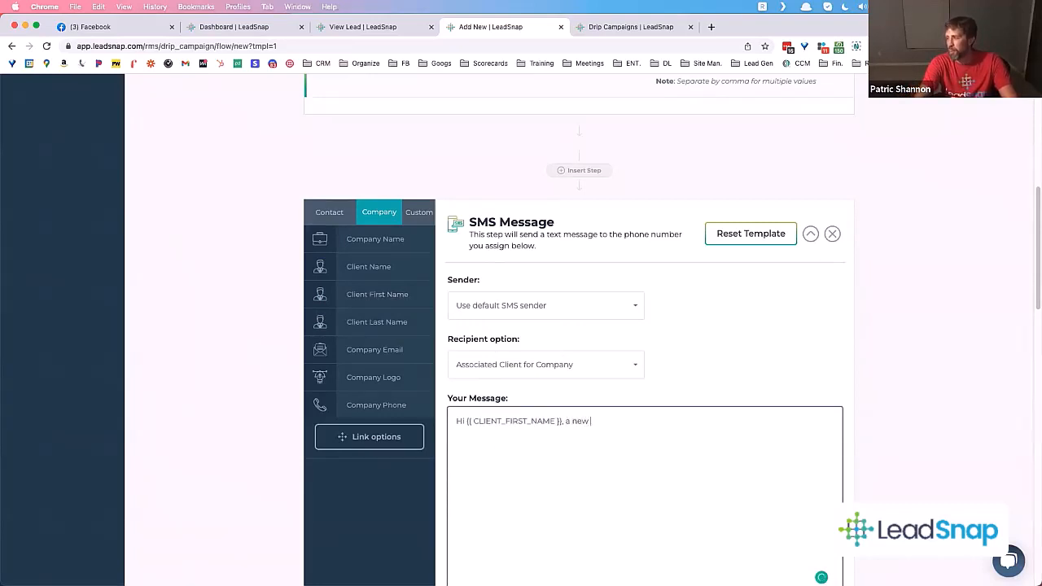
{"action": "key", "text": "BackSpace"}
{"action": "key", "text": "BackSpace"}
{"action": "type", "text": "me in from your s"}
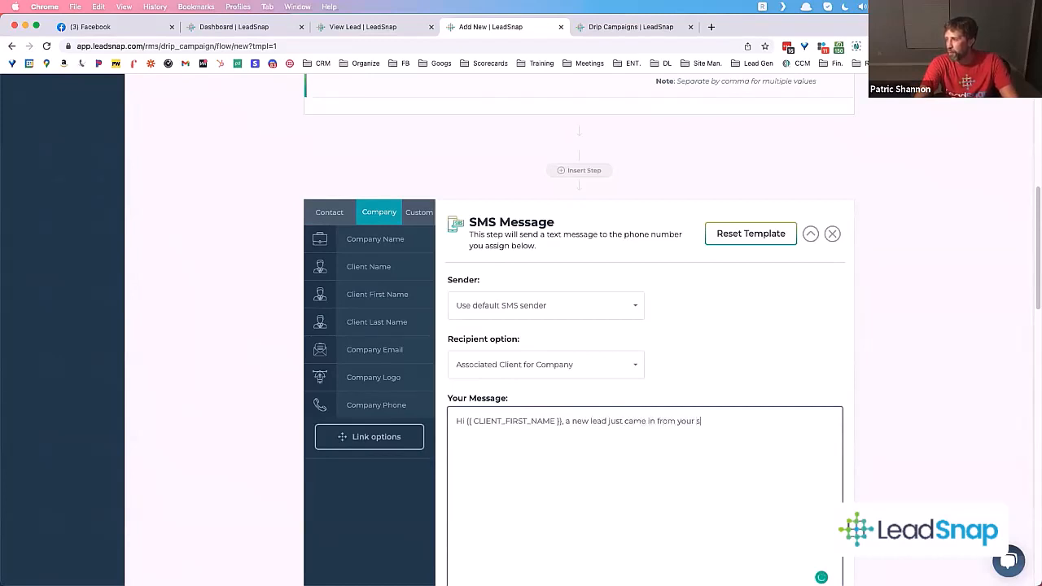
{"action": "type", "text": "ite. Here is t"}
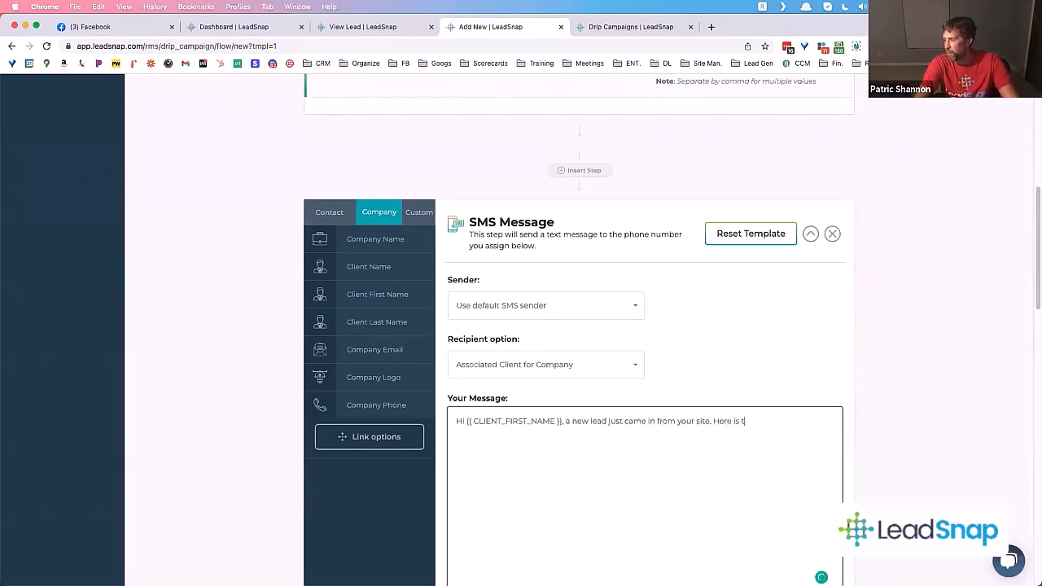
{"action": "type", "text": "heir information:"}
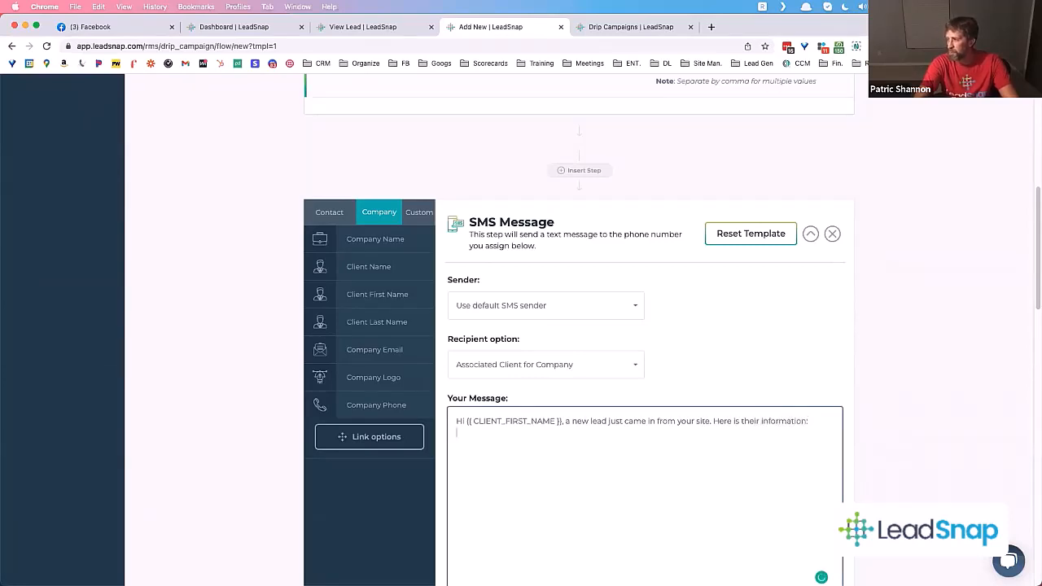
- Add the contact's Full Name, Phone and Email placeholders on separate lines below the SMS introduction
{"action": "left_click", "coordinate": [339, 212]}
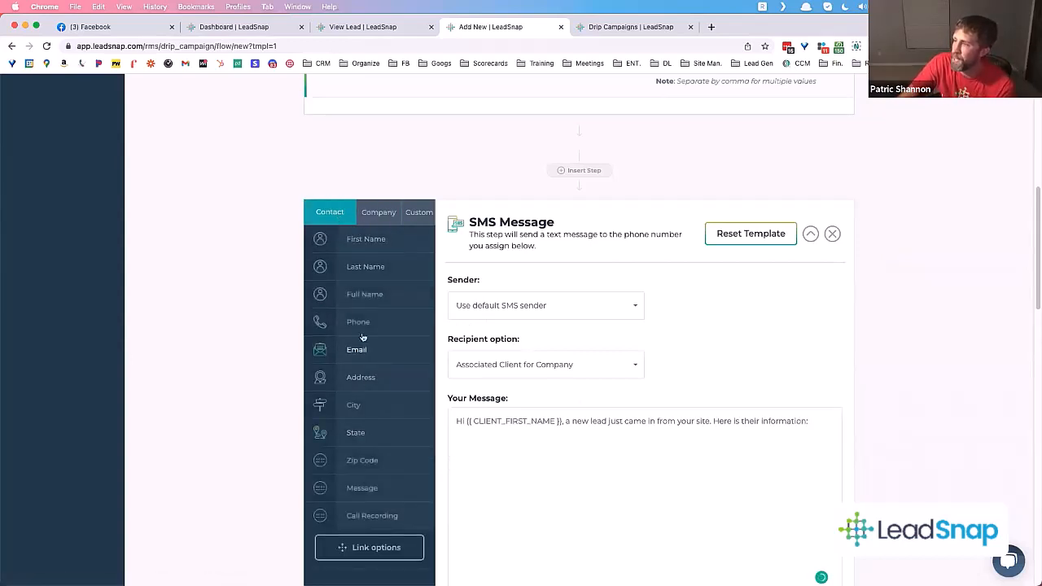
{"action": "scroll", "coordinate": [366, 463], "scroll_direction": "down", "scroll_amount": 2}
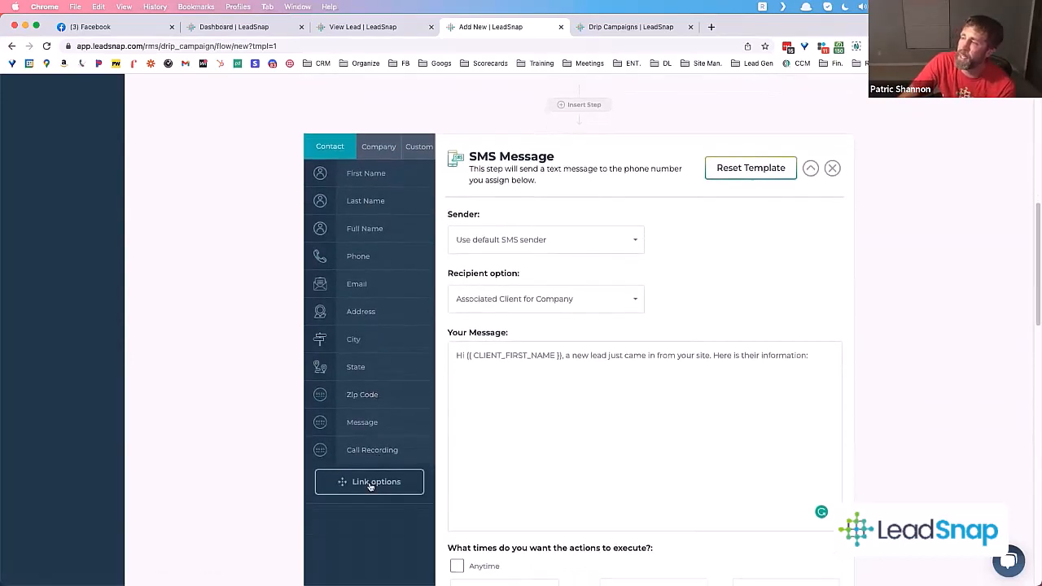
{"action": "left_click_drag", "start_coordinate": [386, 230], "coordinate": [511, 412]}
{"action": "left_click", "coordinate": [523, 376]}
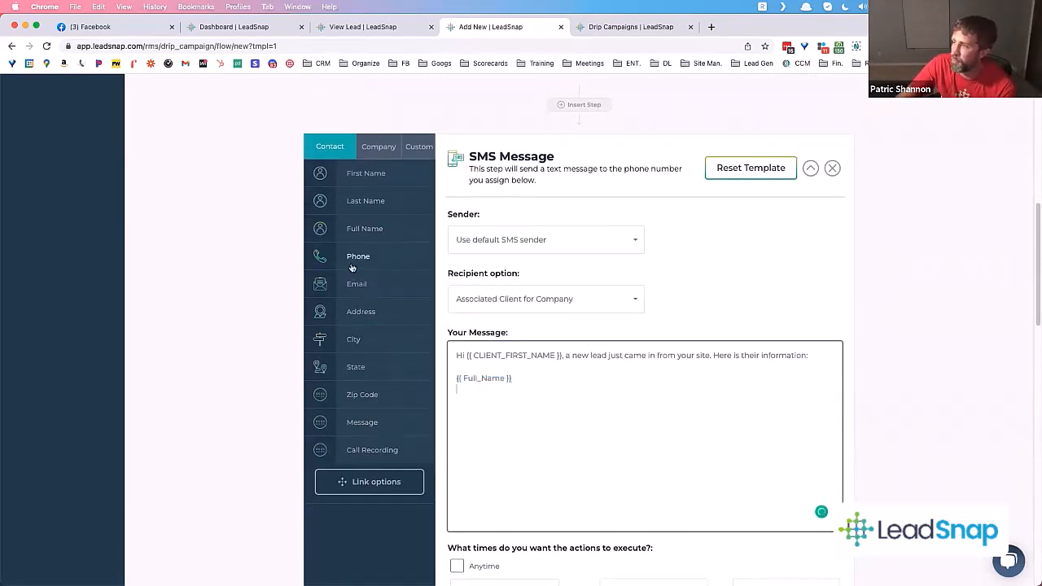
{"action": "left_click_drag", "start_coordinate": [357, 259], "coordinate": [523, 390]}
{"action": "left_click", "coordinate": [523, 390]}
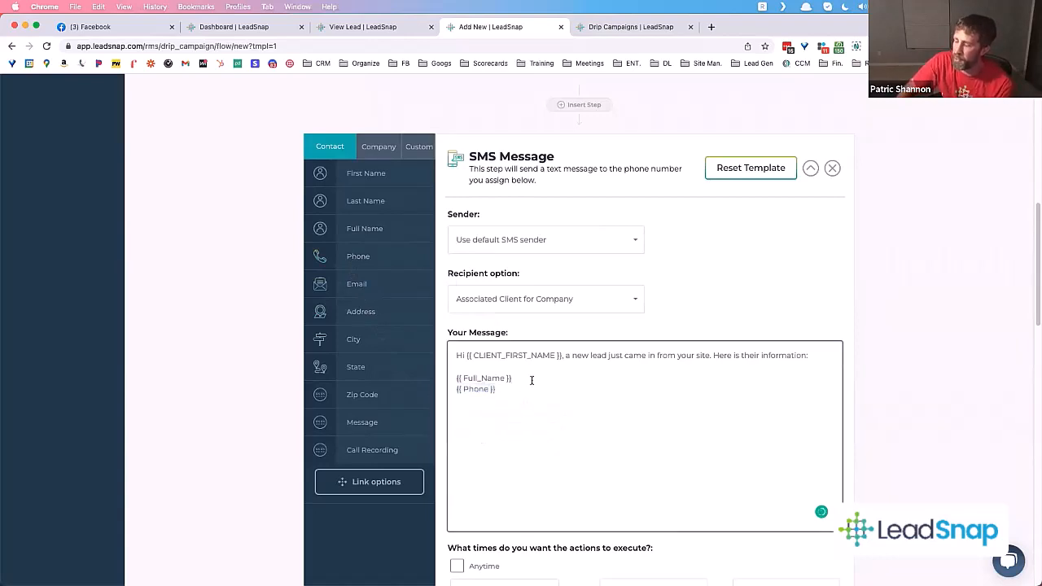
{"action": "left_click_drag", "start_coordinate": [395, 293], "coordinate": [525, 436]}
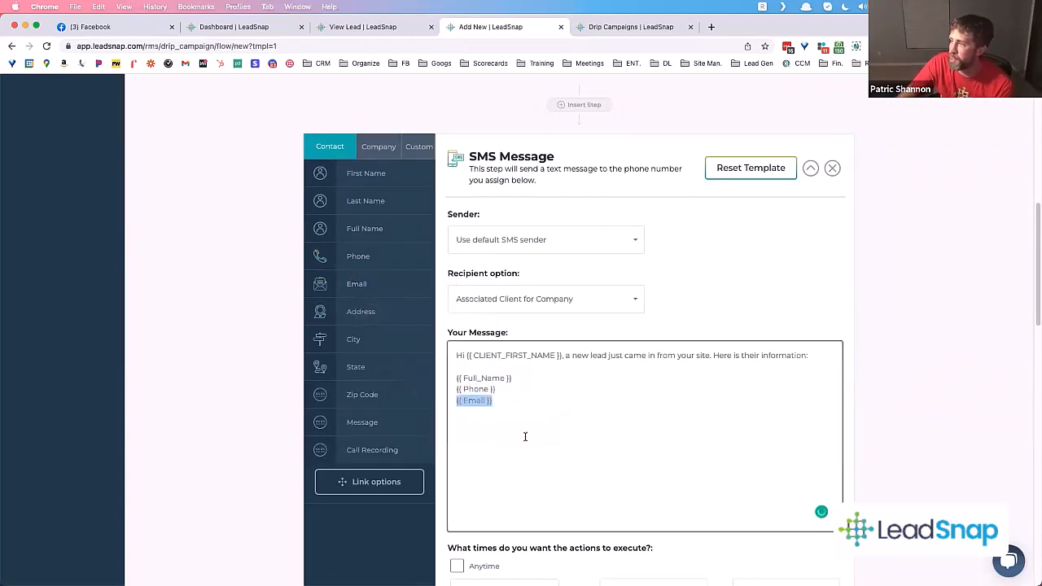
{"action": "left_click", "coordinate": [515, 402]}
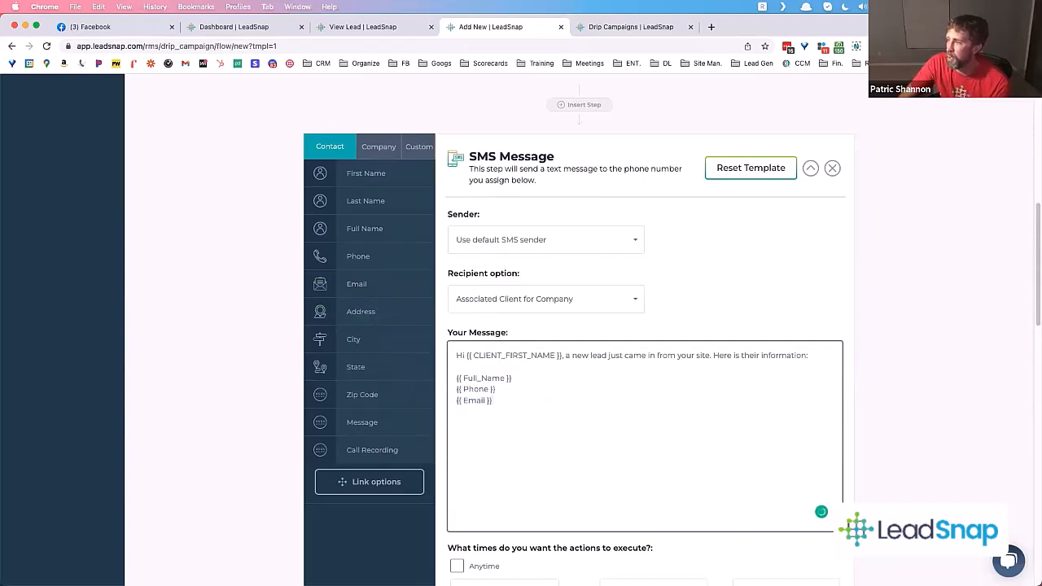
{"action": "key", "text": "Return"}
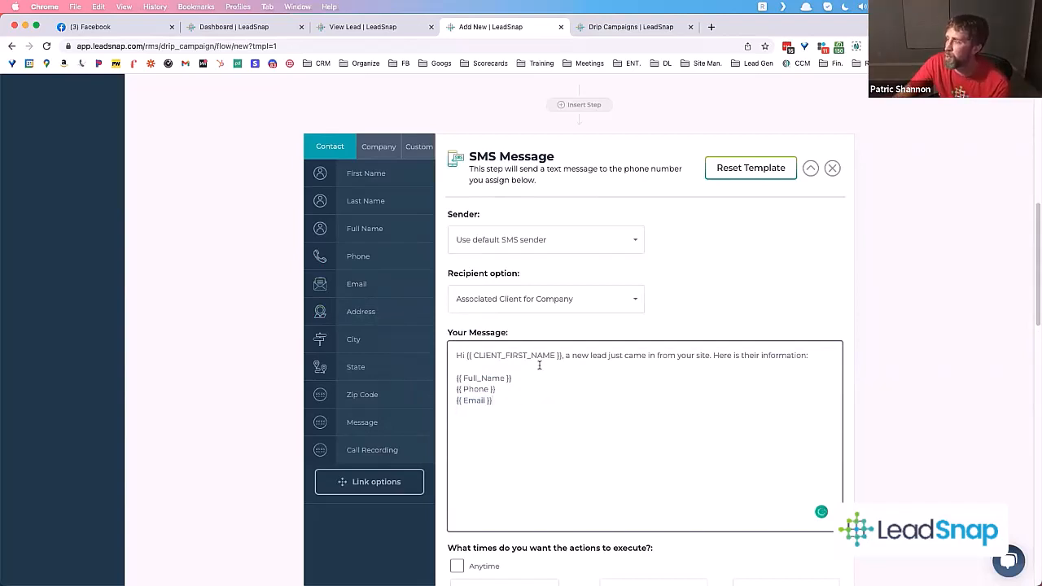
- Replace "lead" with "form" in the SMS introduction and add the Call Recording placeholder below Email
{"action": "scroll", "coordinate": [539, 365], "scroll_direction": "up", "scroll_amount": 5}
{"action": "scroll", "coordinate": [540, 368], "scroll_direction": "down", "scroll_amount": 4}
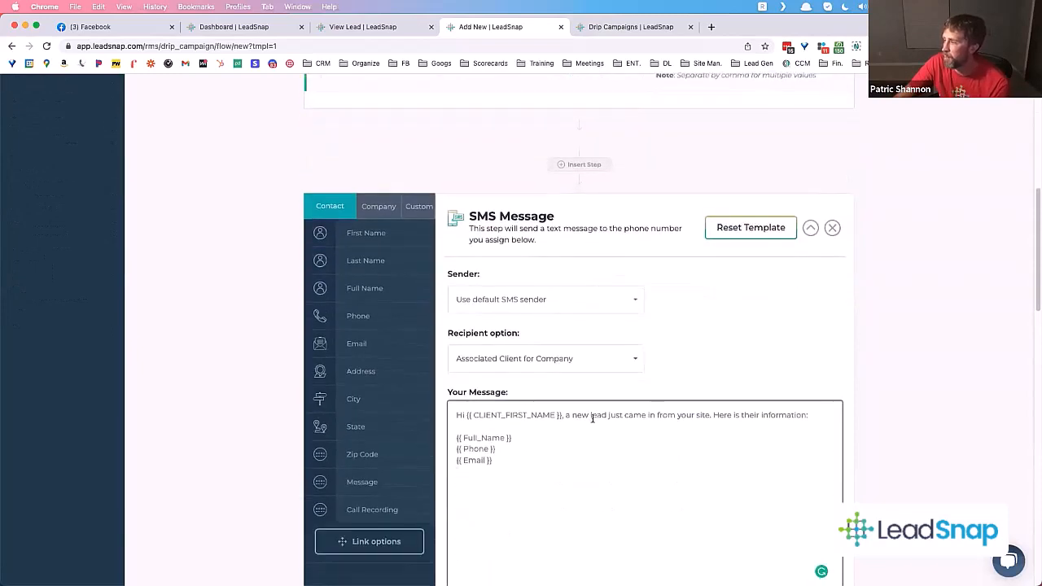
{"action": "double_click", "coordinate": [598, 415]}
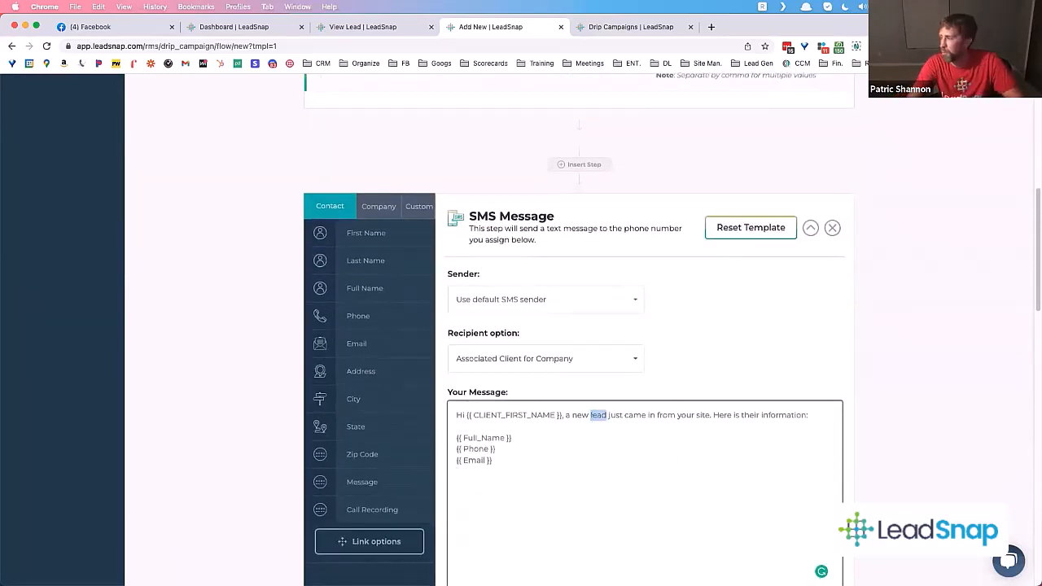
{"action": "type", "text": "form"}
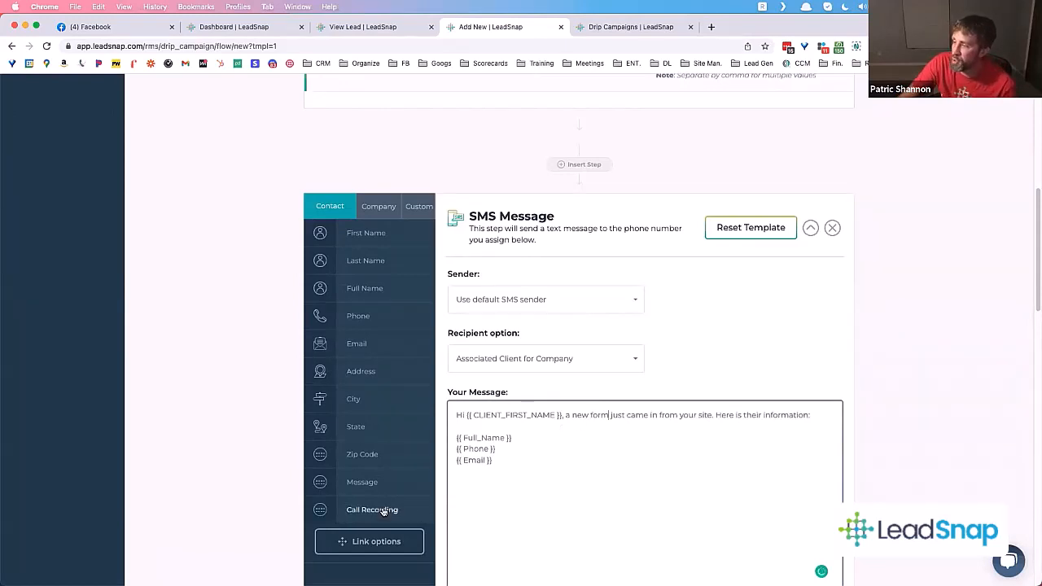
{"action": "left_click_drag", "start_coordinate": [375, 509], "coordinate": [525, 508]}
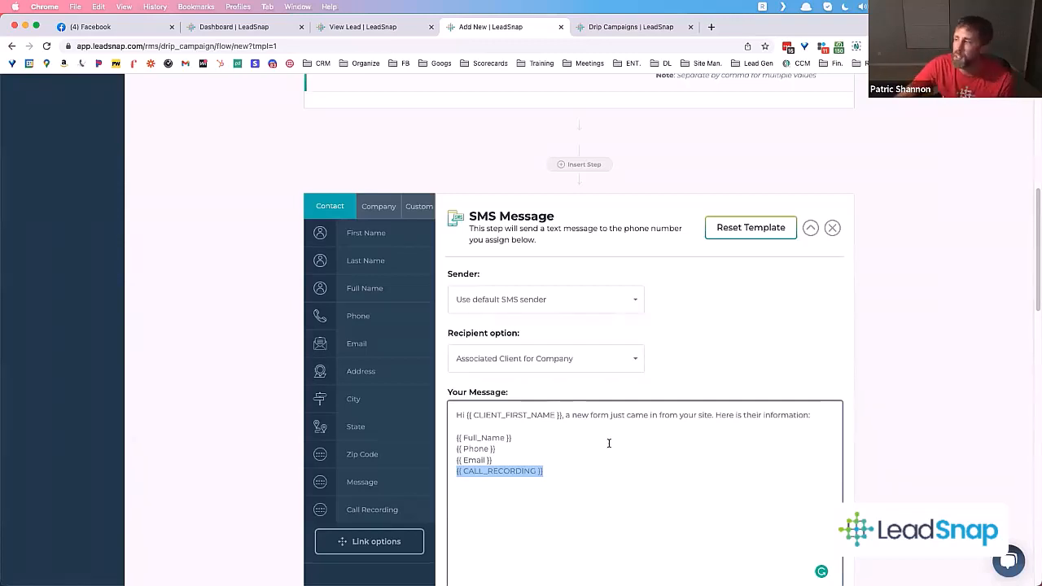
- Include a link in the SMS message and set its target to Lead Details
{"action": "scroll", "coordinate": [553, 457], "scroll_direction": "down", "scroll_amount": 3}
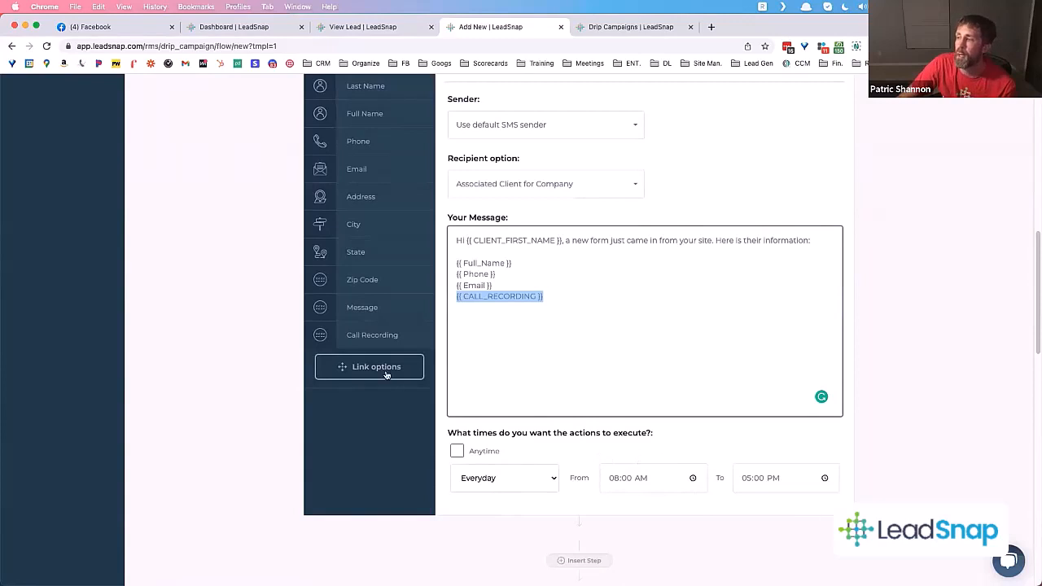
{"action": "left_click", "coordinate": [398, 404]}
{"action": "scroll", "coordinate": [405, 421], "scroll_direction": "up", "scroll_amount": 2}
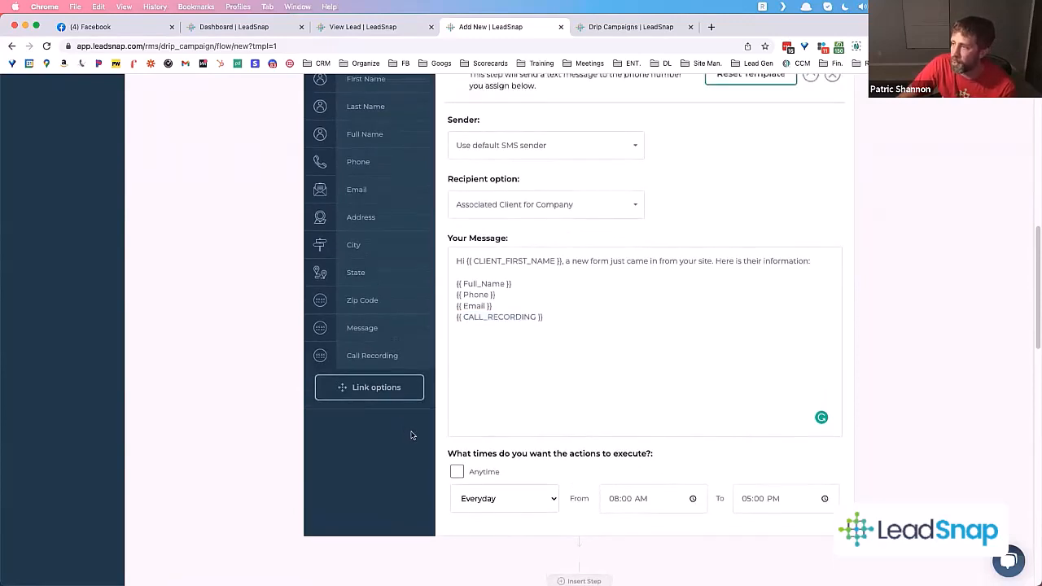
{"action": "left_click", "coordinate": [385, 483]}
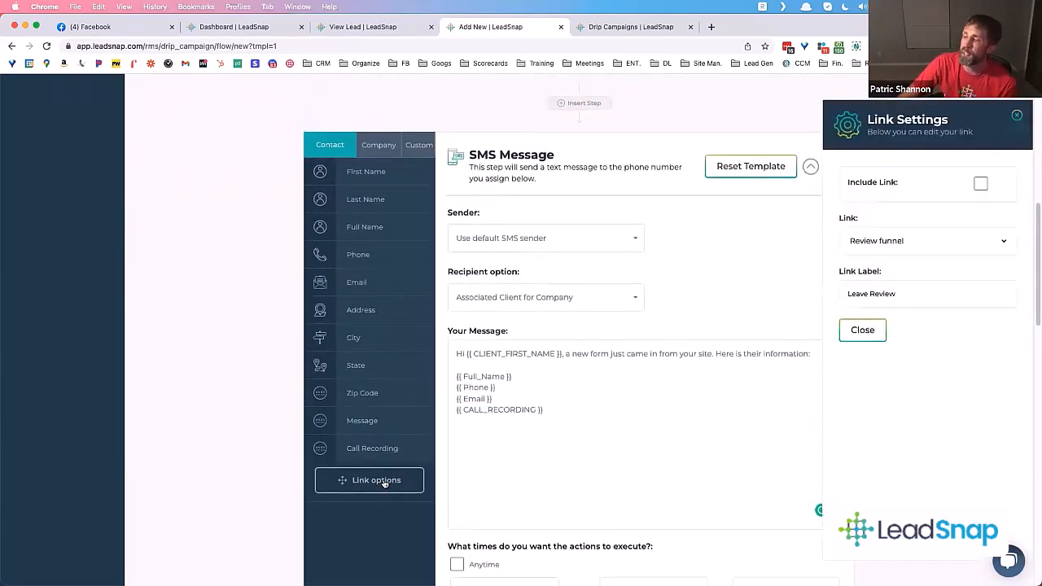
{"action": "left_click", "coordinate": [981, 184]}
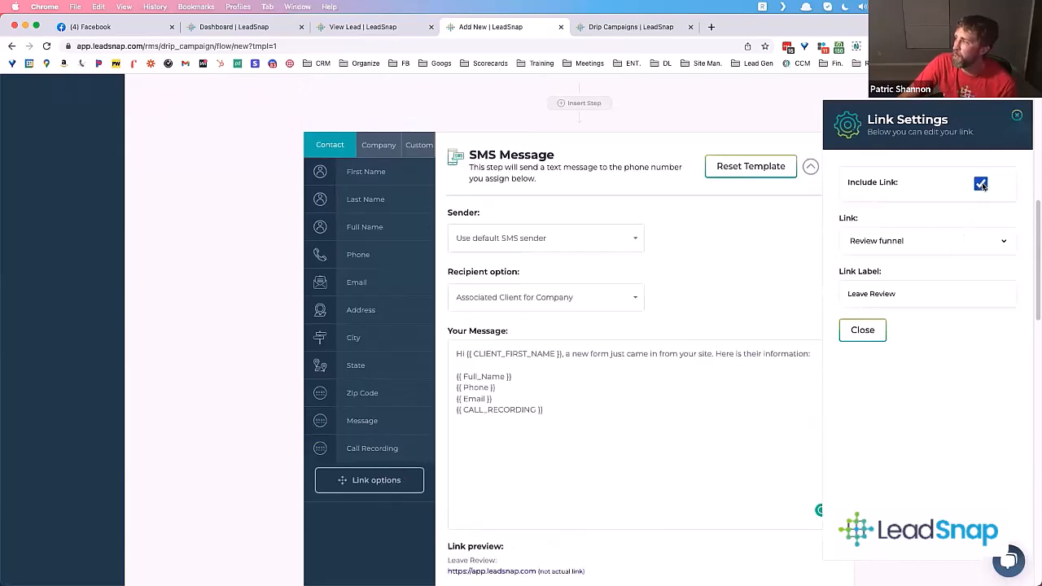
{"action": "left_click", "coordinate": [973, 243]}
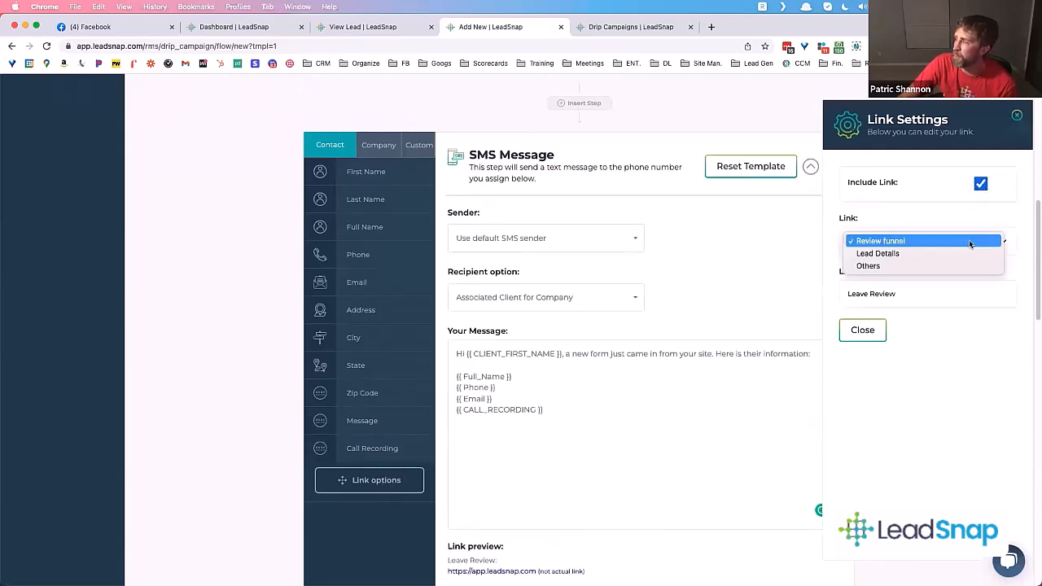
{"action": "left_click", "coordinate": [895, 253]}
- Set the label of the SMS link to "Lead Details" and check the link preview
{"action": "left_click_drag", "start_coordinate": [937, 295], "coordinate": [829, 297]}
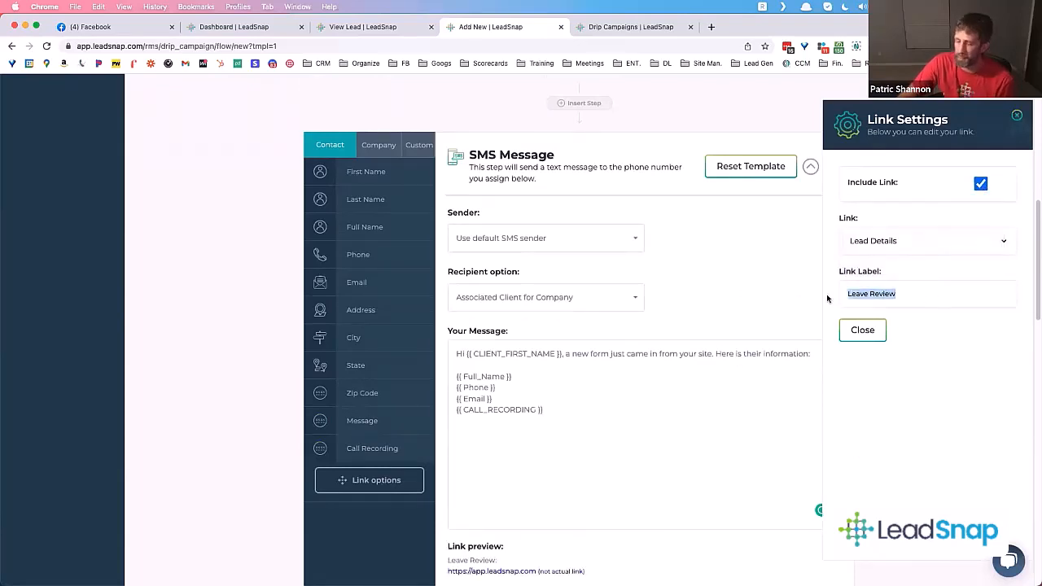
{"action": "type", "text": "Lea"}
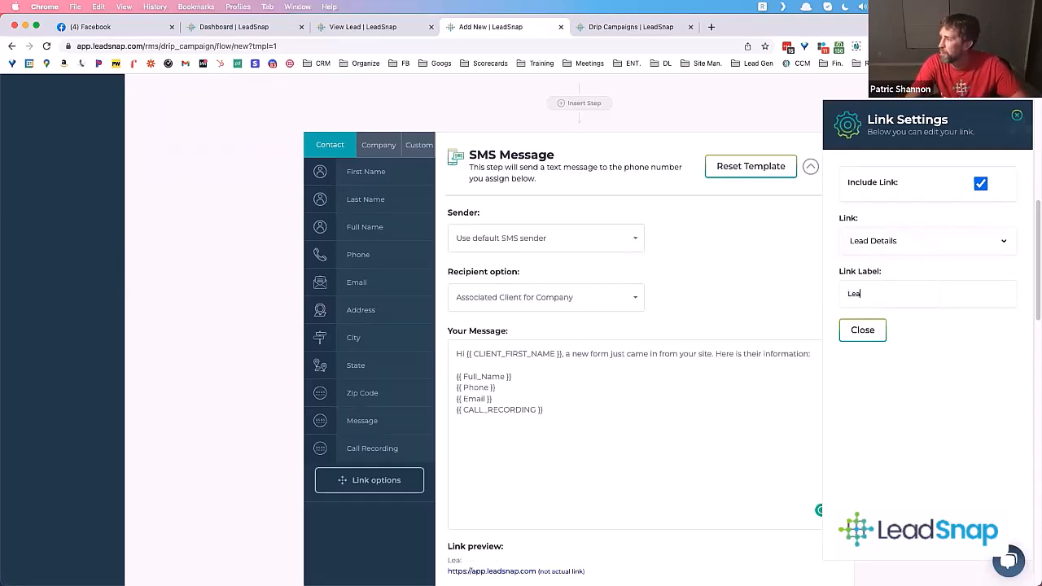
{"action": "type", "text": "d Details"}
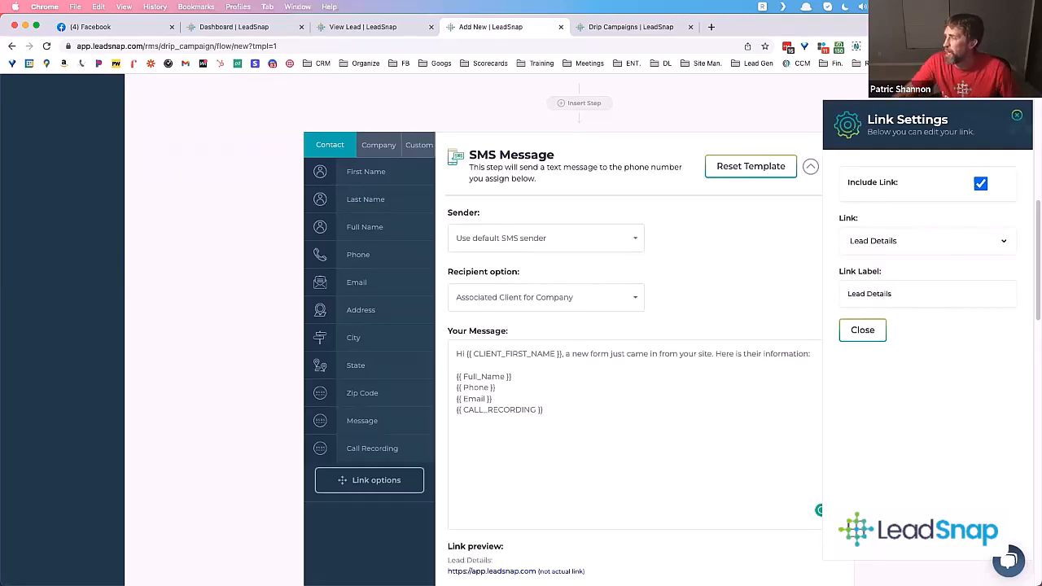
{"action": "scroll", "coordinate": [588, 508], "scroll_direction": "down", "scroll_amount": 3}
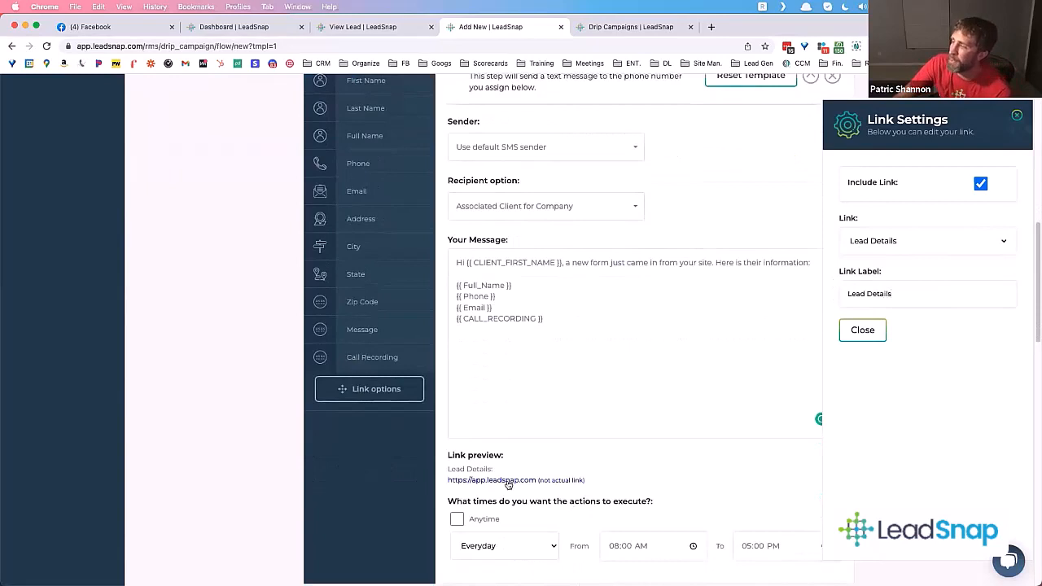
- Look at the open lead's detail page and the automations list, and return to the new automation
{"action": "left_click", "coordinate": [354, 29]}
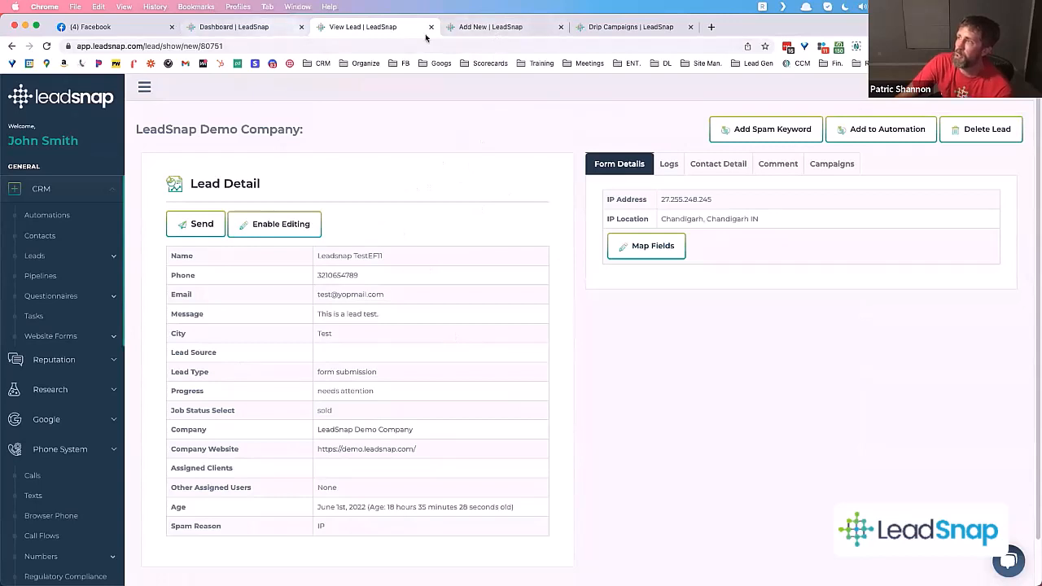
{"action": "left_click", "coordinate": [583, 29]}
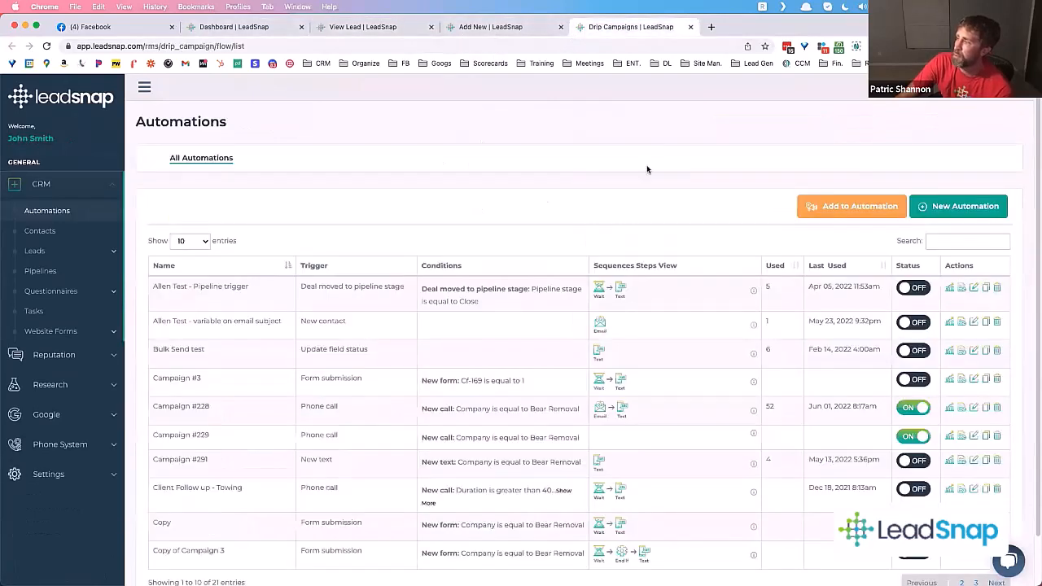
{"action": "left_click", "coordinate": [500, 26]}
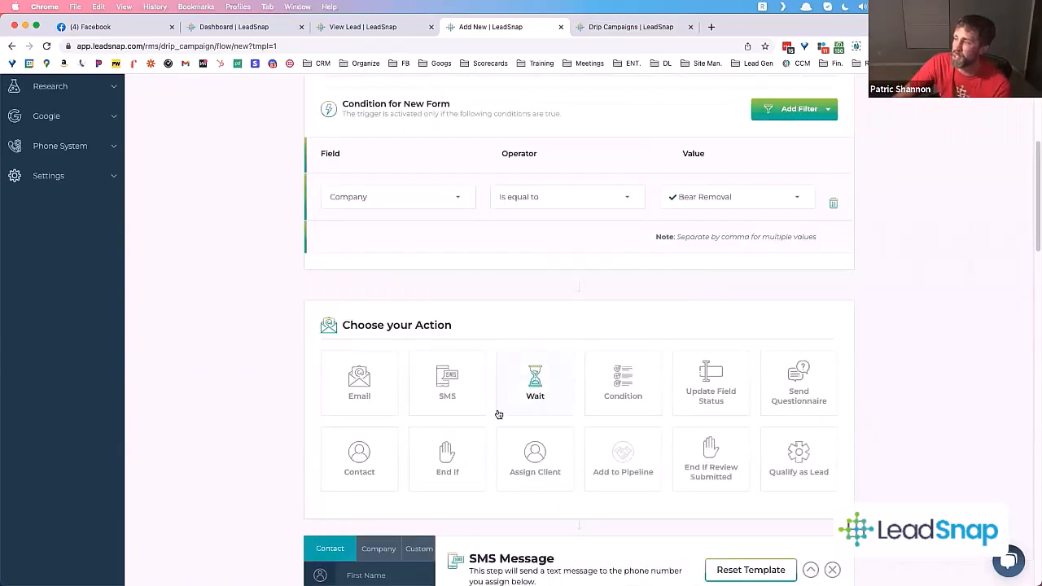
- Insert a Send an Email step between the form condition and the SMS Message step
{"action": "left_click", "coordinate": [358, 391]}
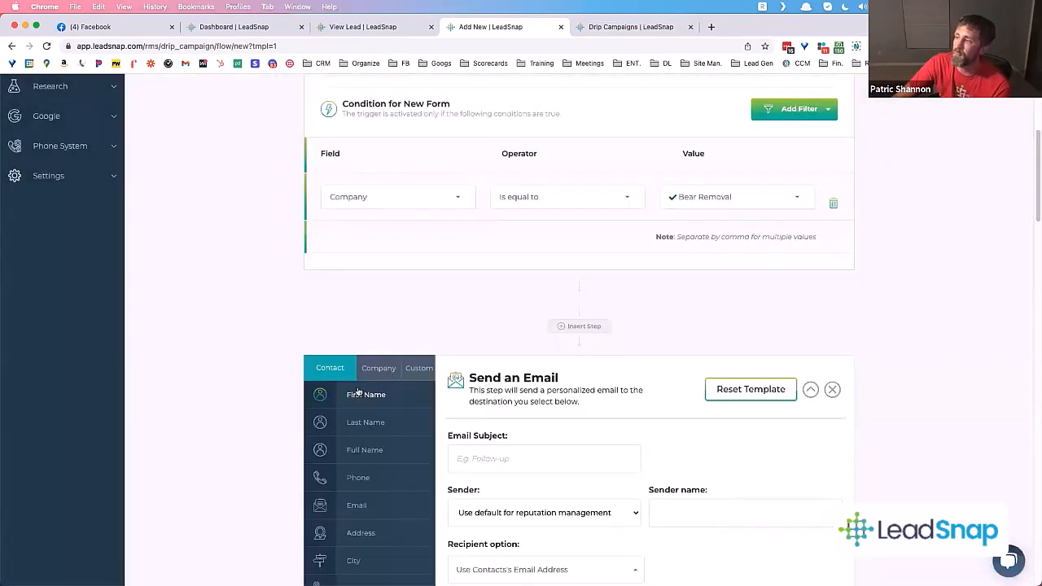
{"action": "scroll", "coordinate": [457, 431], "scroll_direction": "down", "scroll_amount": 3}
{"action": "scroll", "coordinate": [456, 432], "scroll_direction": "down", "scroll_amount": 1}
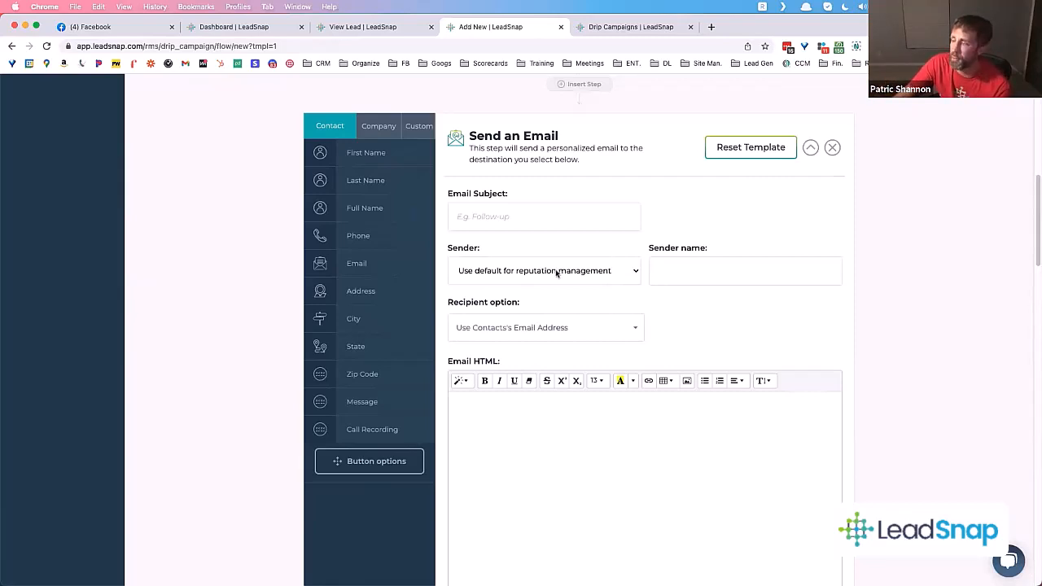
- Open the Email settings in a separate browser tab and examine the connected email accounts
{"action": "scroll", "coordinate": [557, 274], "scroll_direction": "up", "scroll_amount": 8}
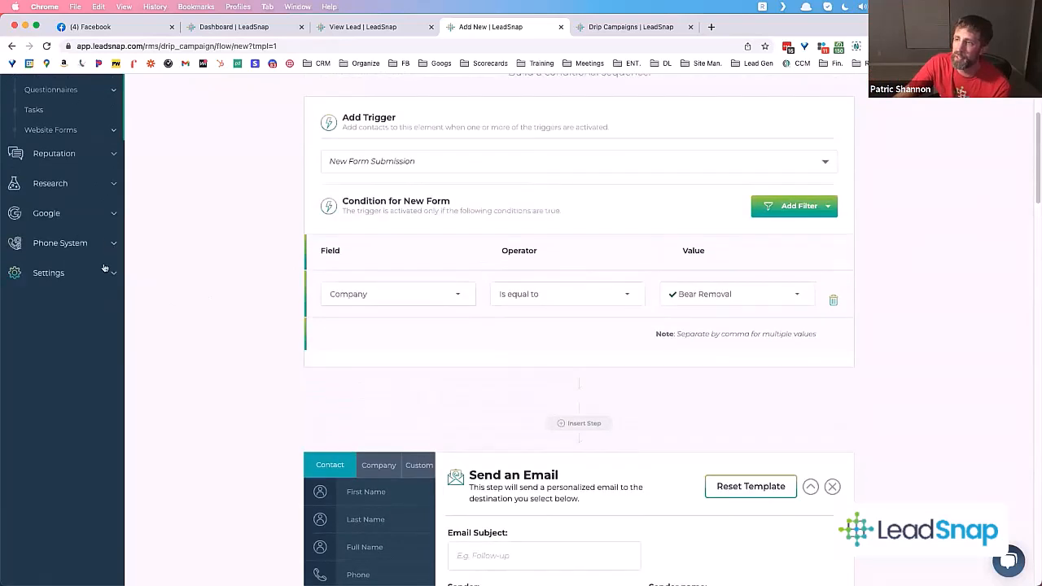
{"action": "left_click", "coordinate": [102, 271]}
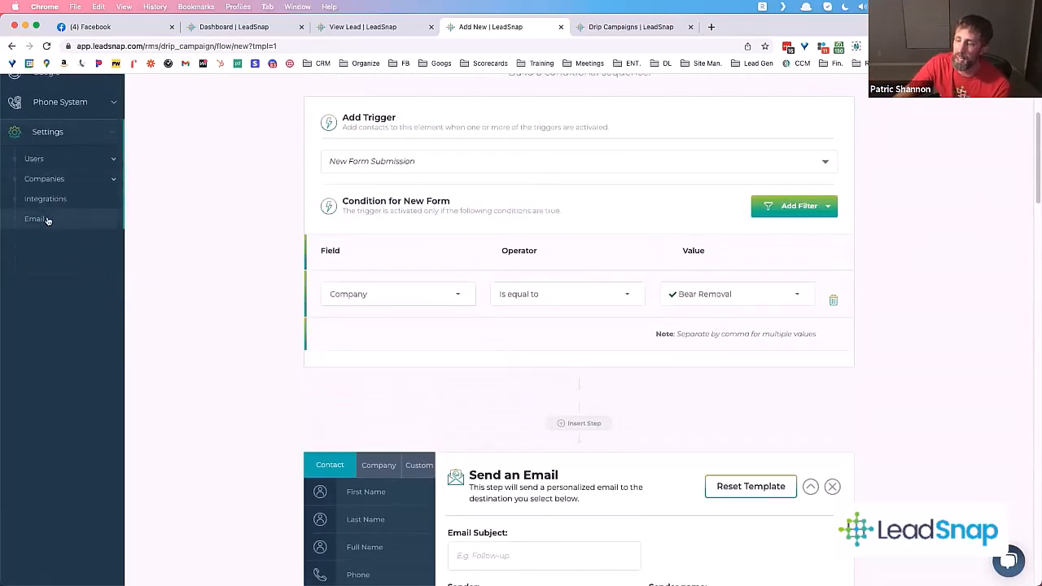
{"action": "right_click", "coordinate": [47, 219]}
{"action": "left_click", "coordinate": [82, 223]}
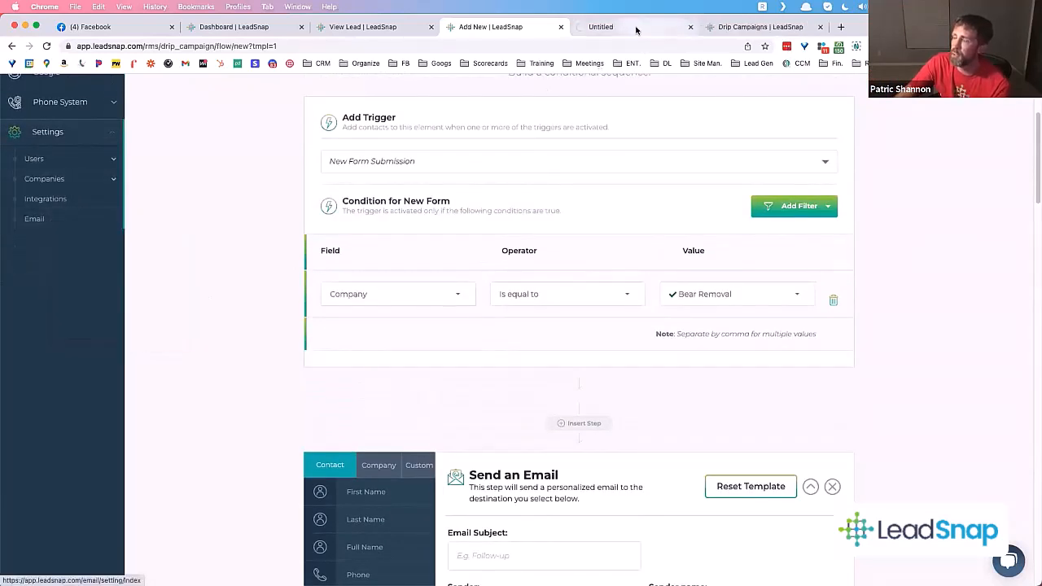
{"action": "left_click", "coordinate": [636, 29]}
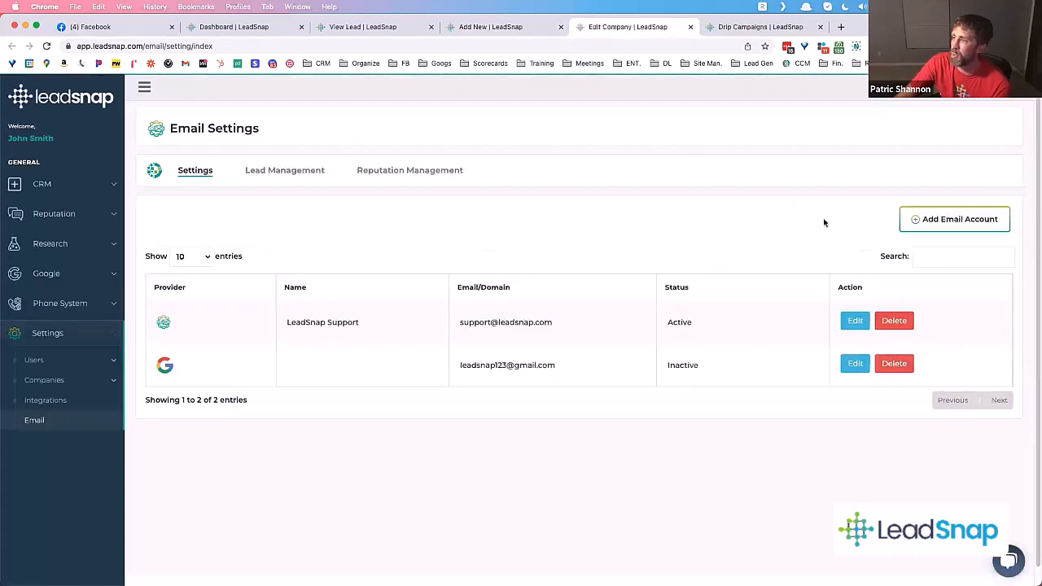
{"action": "triple_click", "coordinate": [515, 363]}
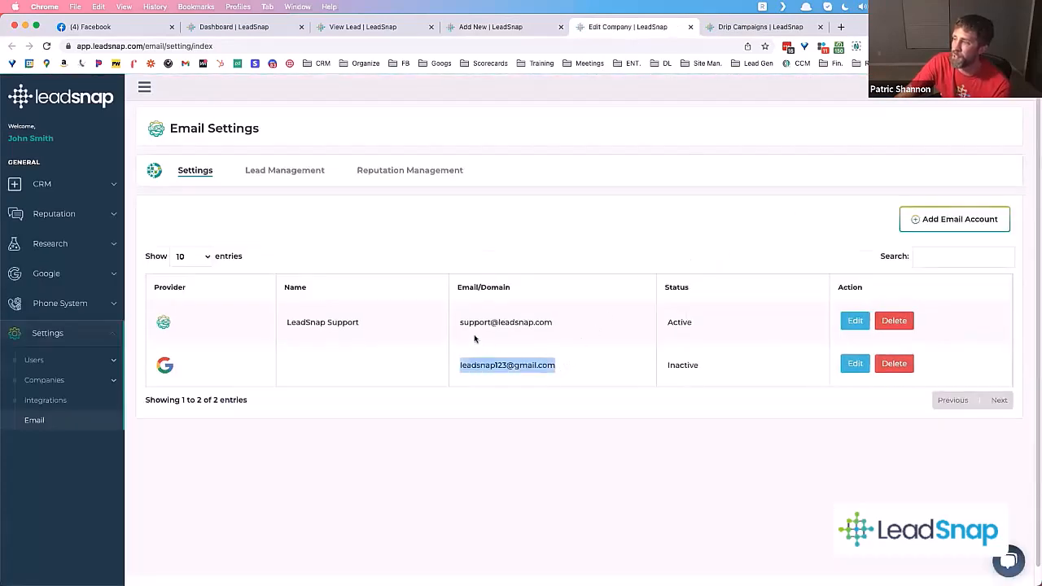
{"action": "left_click_drag", "start_coordinate": [474, 338], "coordinate": [462, 321]}
{"action": "left_click", "coordinate": [588, 372]}
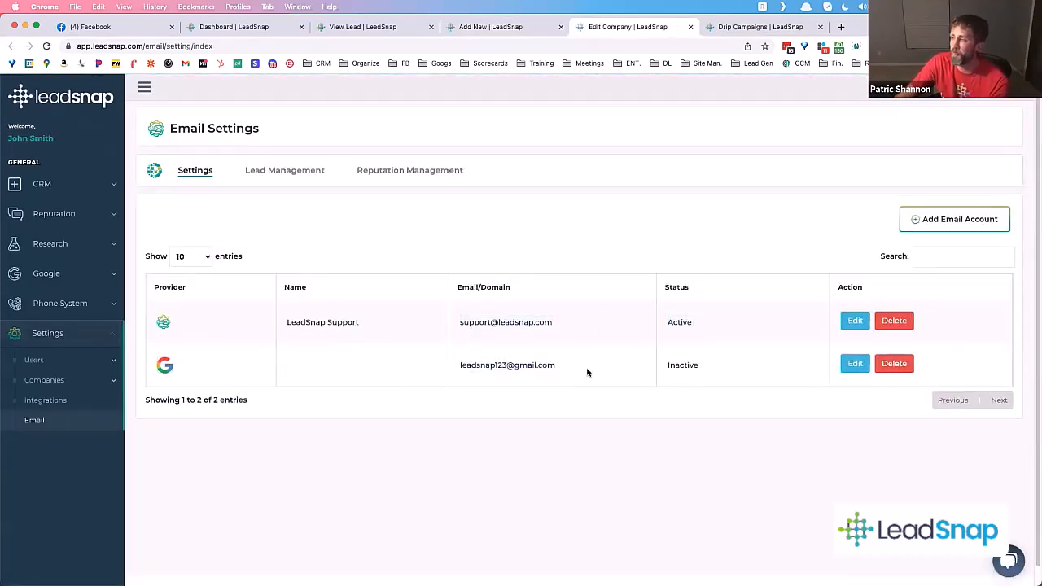
- Examine the SMTP provider options for adding an email account and leave without adding one
{"action": "left_click", "coordinate": [948, 222]}
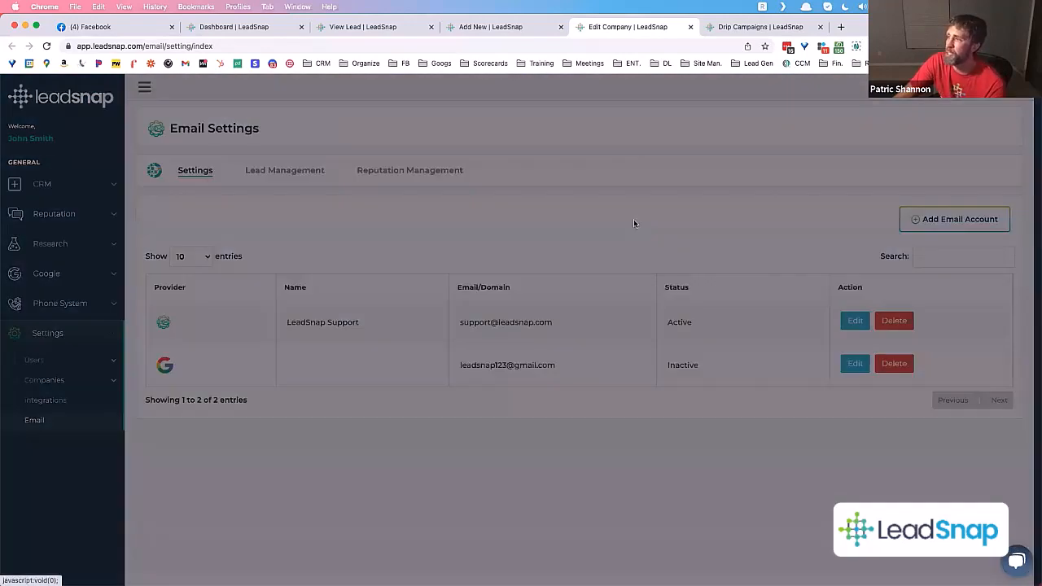
{"action": "left_click", "coordinate": [620, 190]}
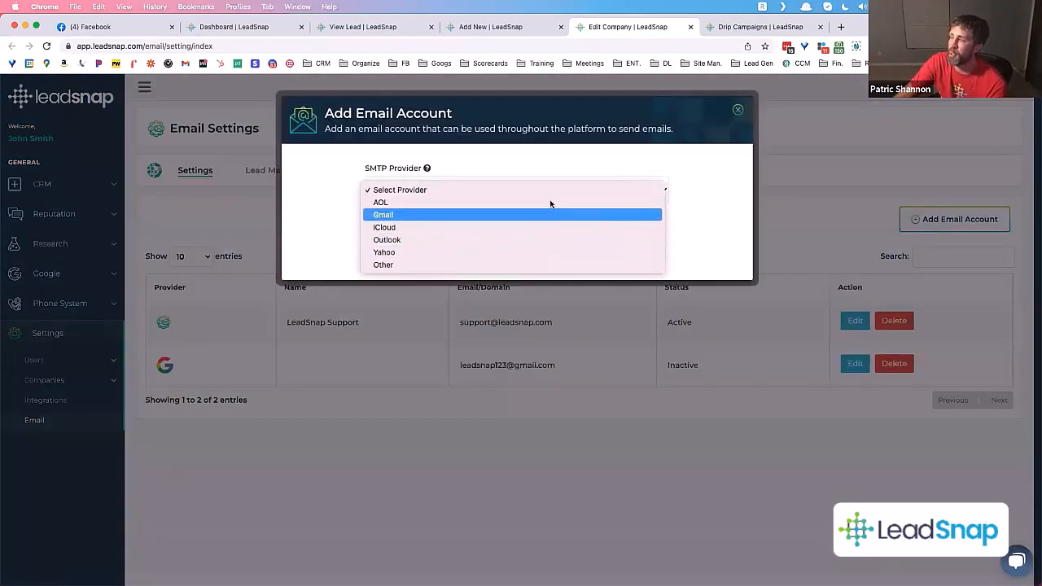
{"action": "left_click", "coordinate": [738, 114]}
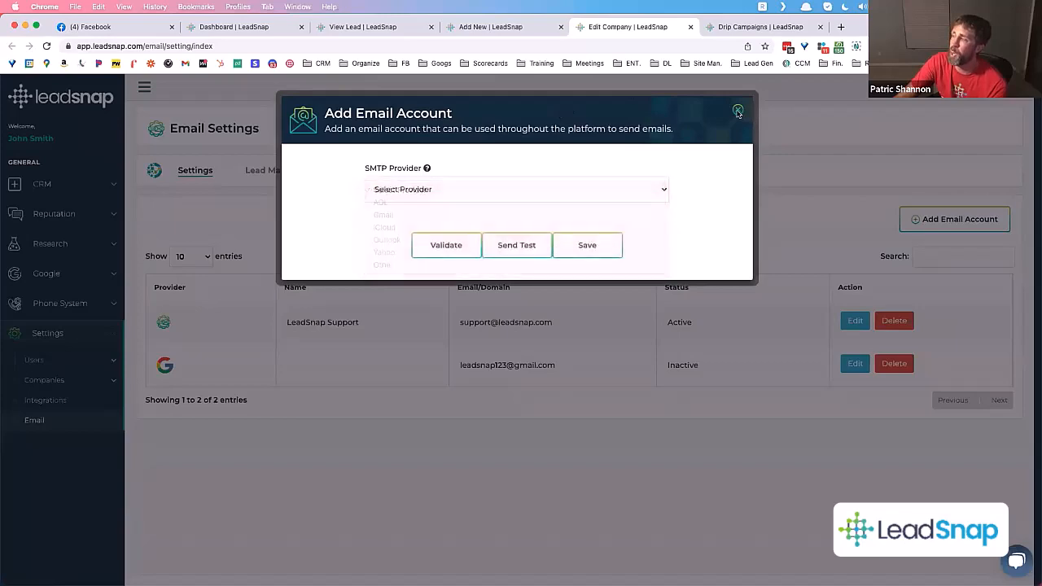
{"action": "left_click", "coordinate": [738, 114]}
- Return to the new automation and set the sender of the Send an Email step to the LeadSnap support account
{"action": "left_click", "coordinate": [732, 29]}
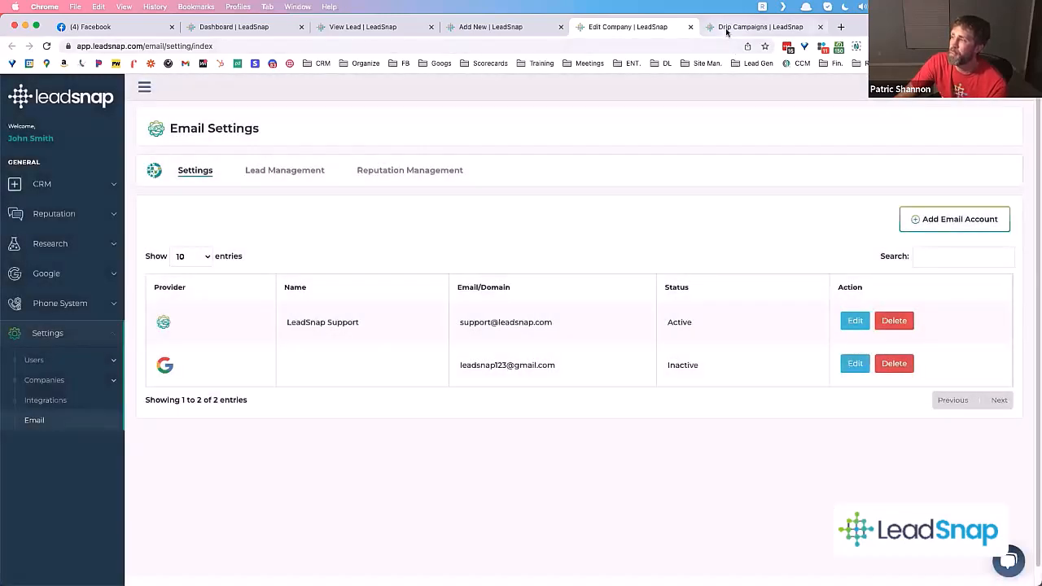
{"action": "left_click", "coordinate": [586, 29]}
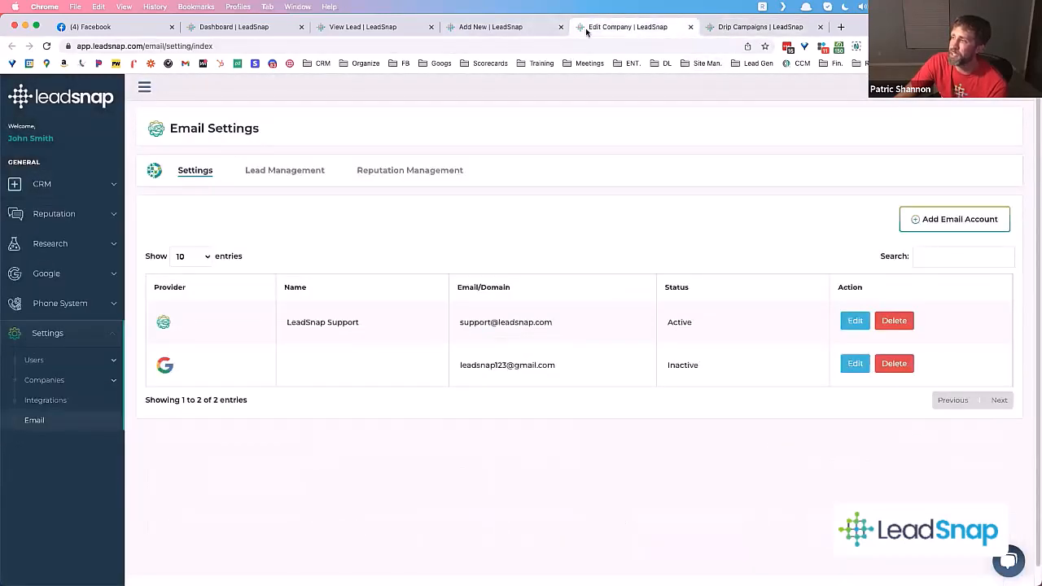
{"action": "left_click", "coordinate": [521, 27]}
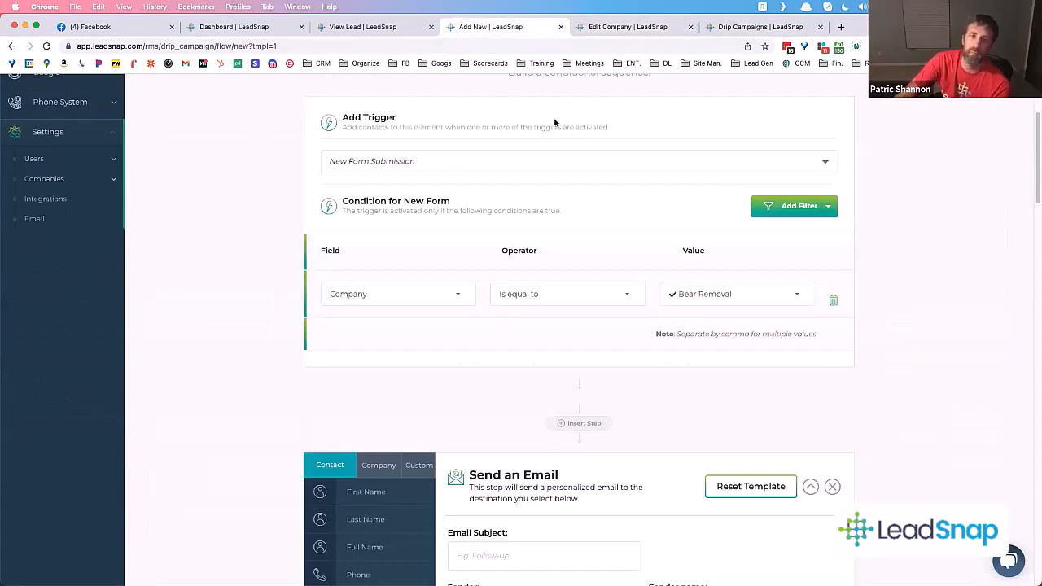
{"action": "scroll", "coordinate": [487, 311], "scroll_direction": "down", "scroll_amount": 3}
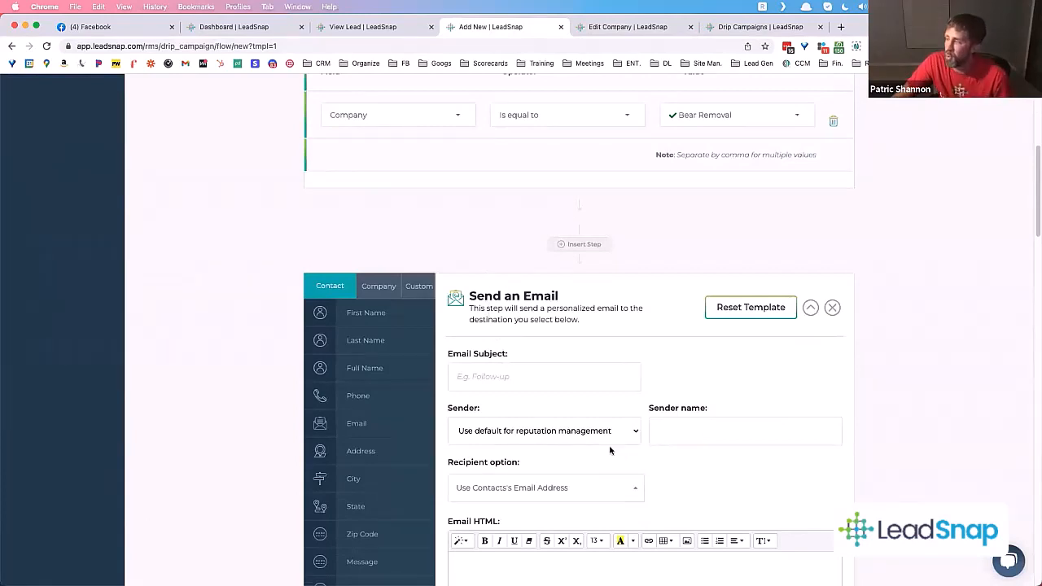
{"action": "left_click", "coordinate": [565, 432]}
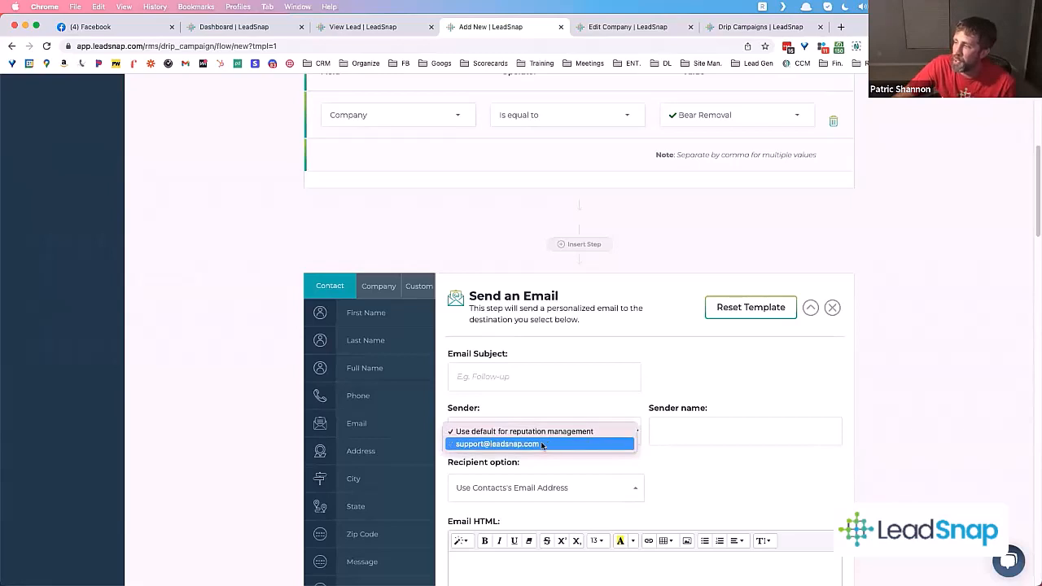
{"action": "left_click", "coordinate": [541, 443]}
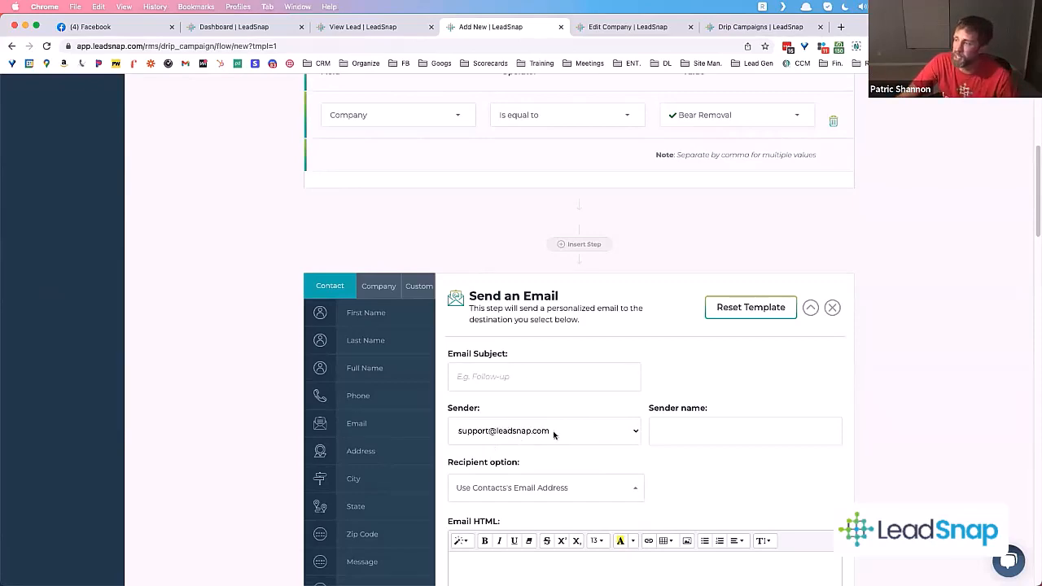
- Start inserting a step between the form condition and the Send an Email step, and review the available actions
{"action": "scroll", "coordinate": [594, 447], "scroll_direction": "down", "scroll_amount": 10}
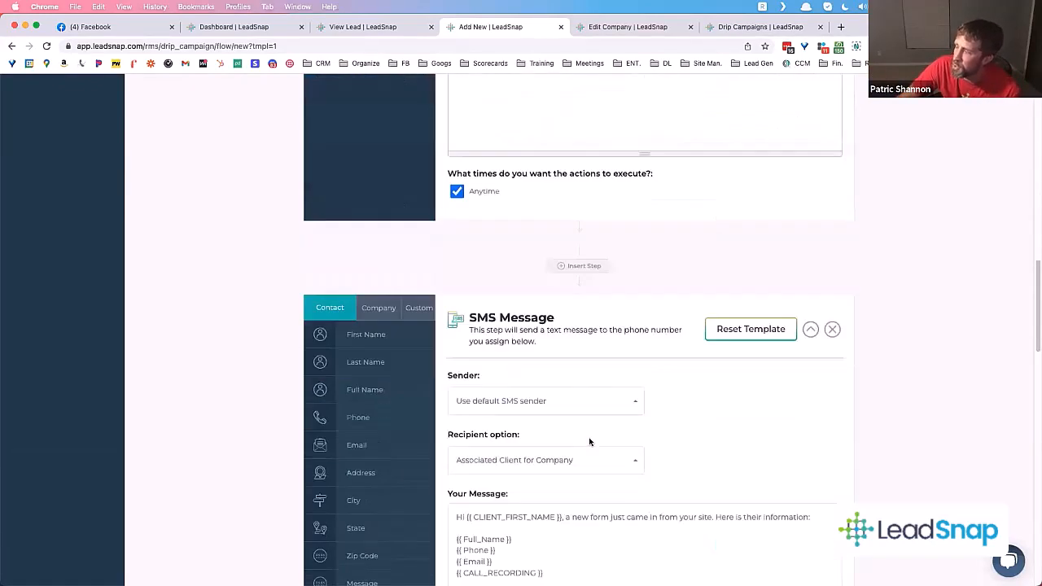
{"action": "scroll", "coordinate": [593, 433], "scroll_direction": "up", "scroll_amount": 10}
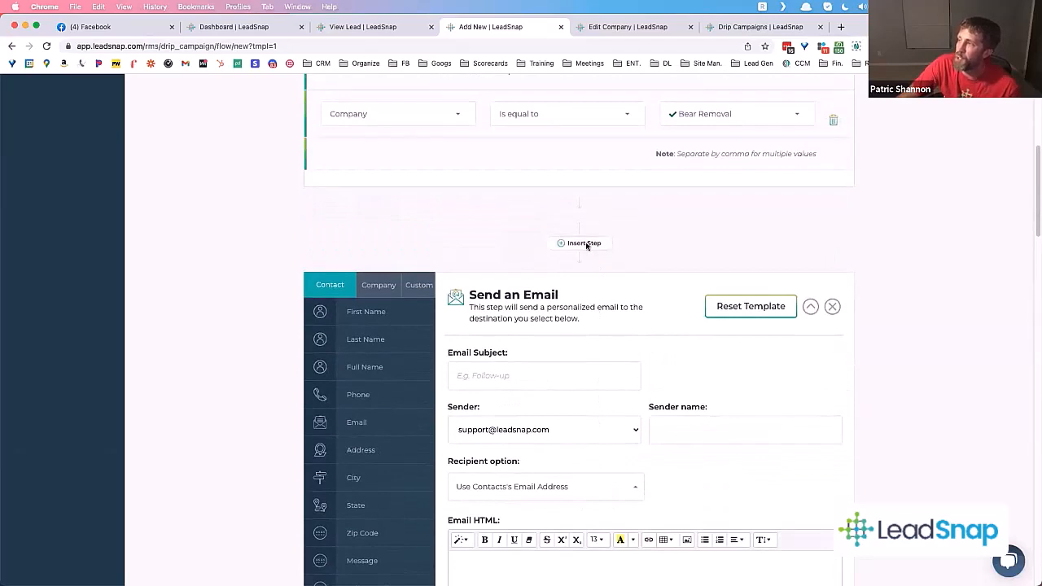
{"action": "left_click", "coordinate": [585, 243]}
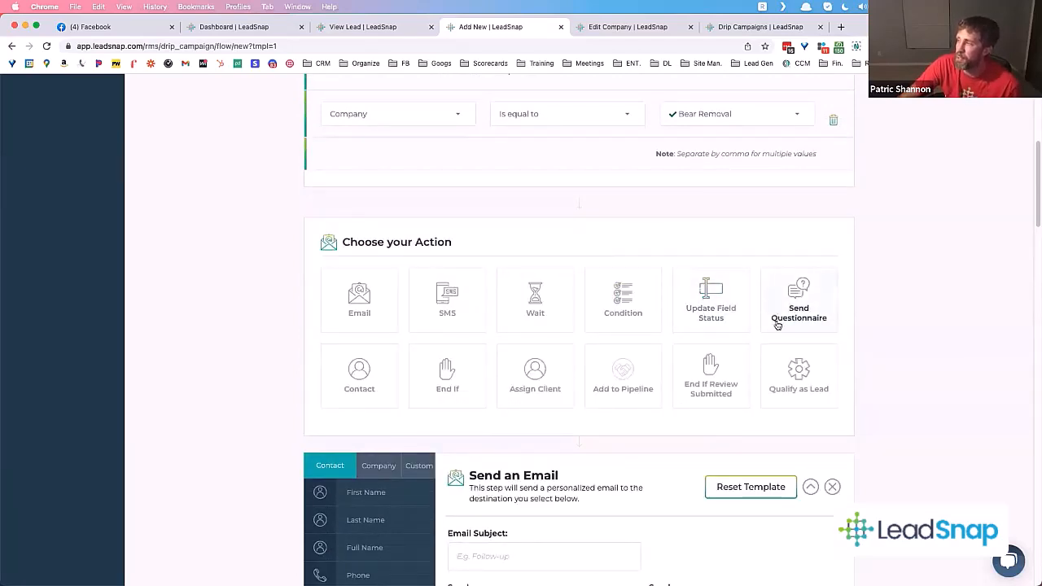
- Open the CRM pipelines in a separate browser tab and move the Prospect deal to the Contact stage and on to Close
{"action": "scroll", "coordinate": [562, 373], "scroll_direction": "up", "scroll_amount": 5}
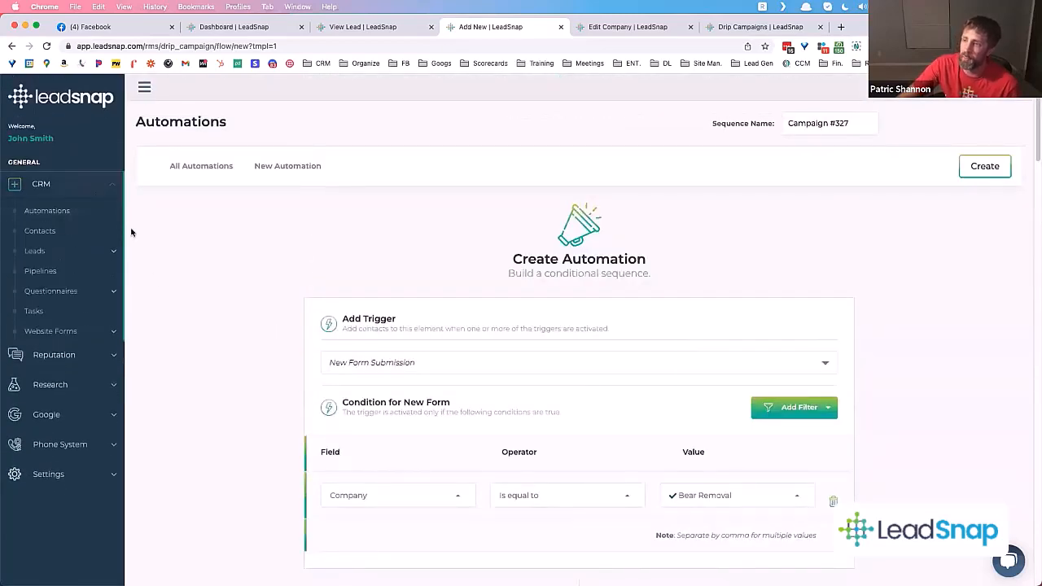
{"action": "right_click", "coordinate": [36, 272]}
{"action": "left_click", "coordinate": [64, 282]}
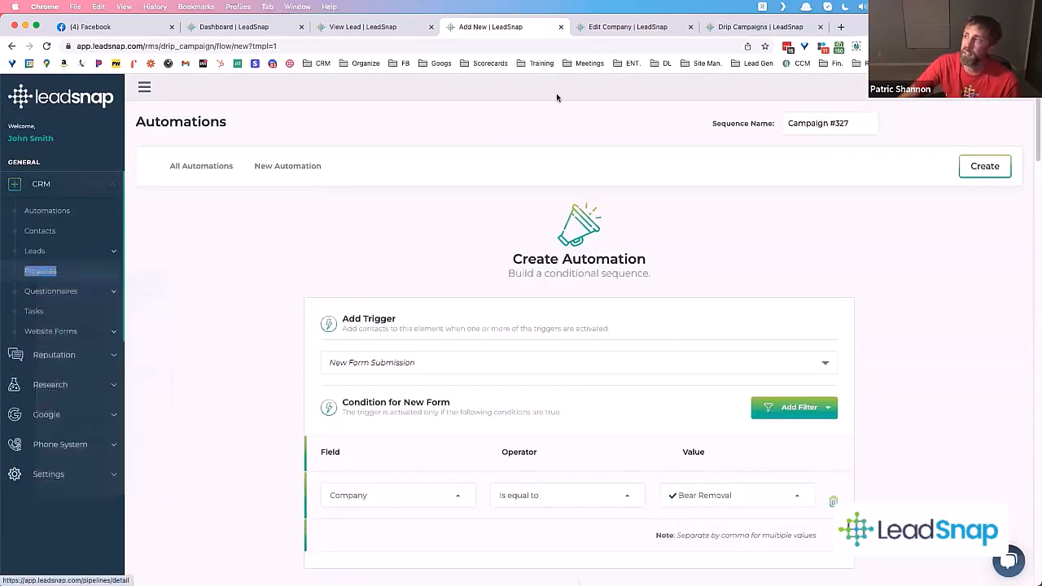
{"action": "left_click", "coordinate": [632, 27]}
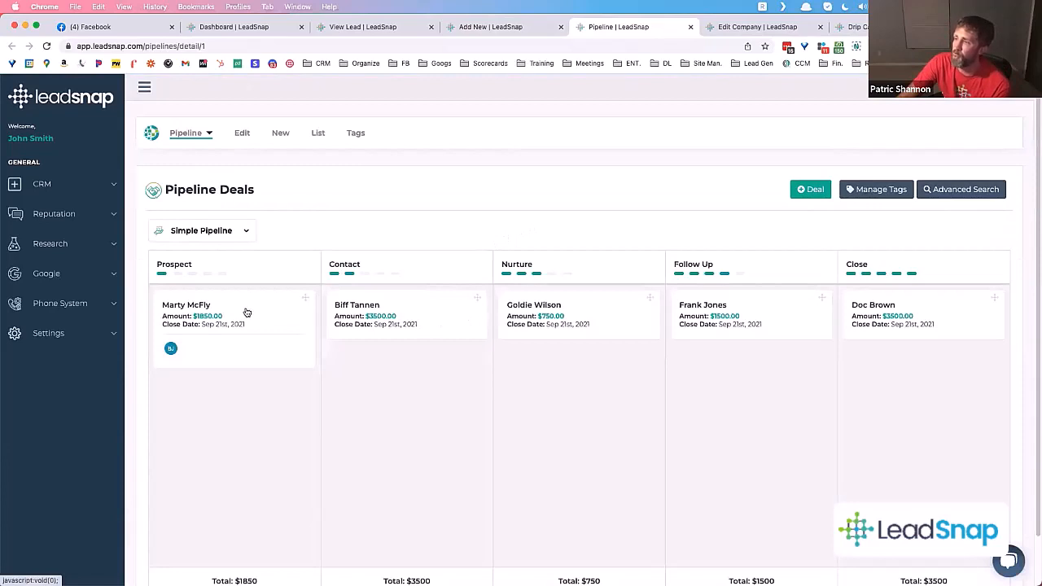
{"action": "left_click_drag", "start_coordinate": [247, 312], "coordinate": [409, 372]}
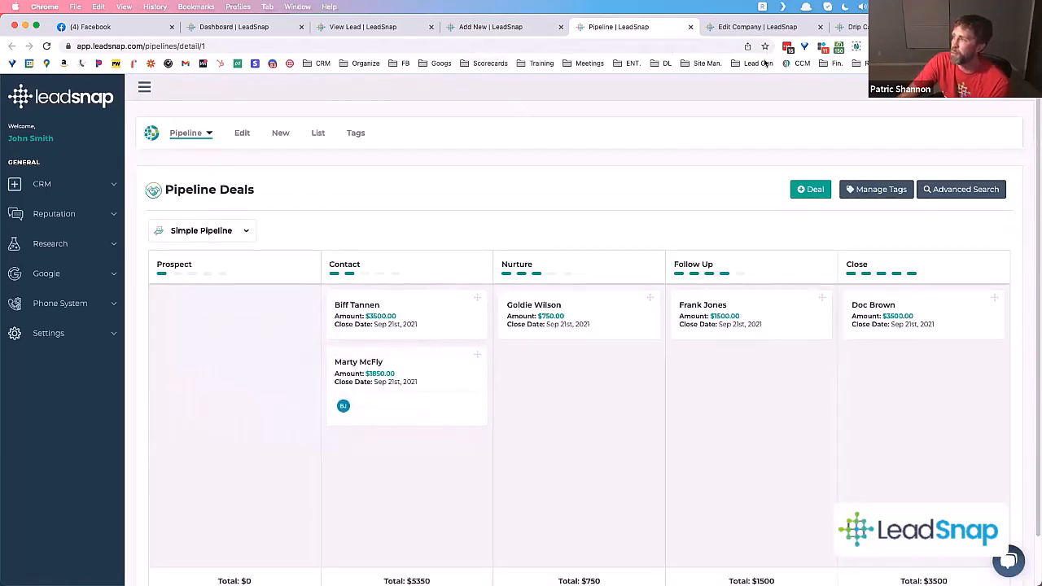
{"action": "left_click_drag", "start_coordinate": [404, 379], "coordinate": [944, 382]}
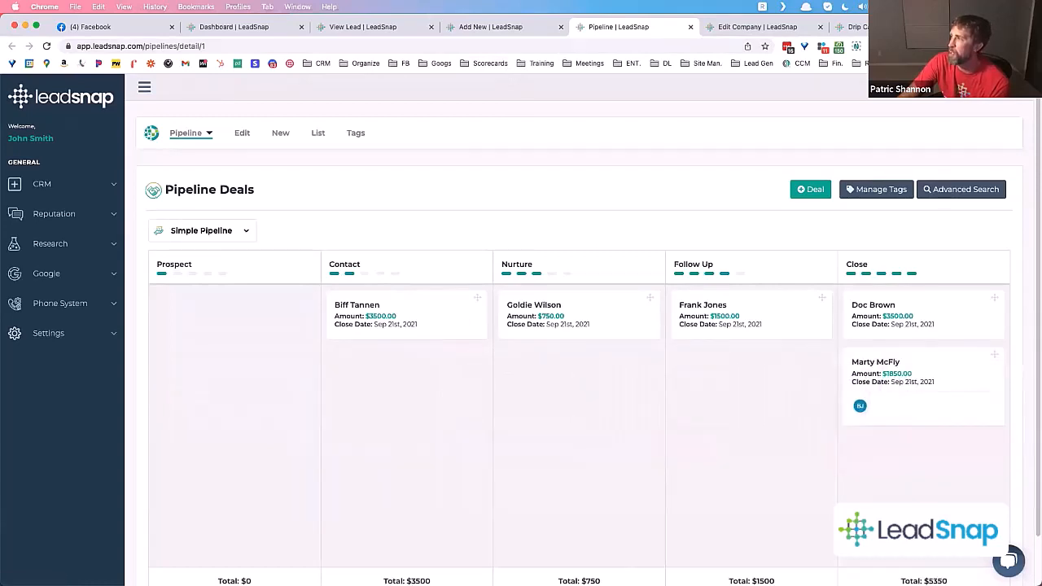
- Close the browser tab with the email settings and return to the new automation
{"action": "left_click", "coordinate": [857, 27]}
{"action": "left_click", "coordinate": [761, 27]}
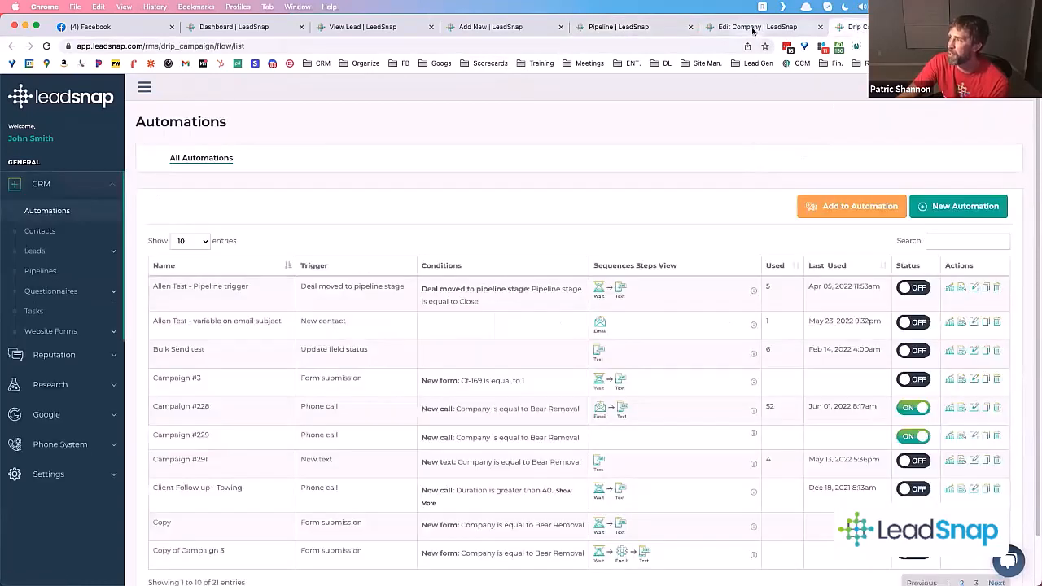
{"action": "left_click", "coordinate": [820, 27]}
{"action": "left_click", "coordinate": [503, 27]}
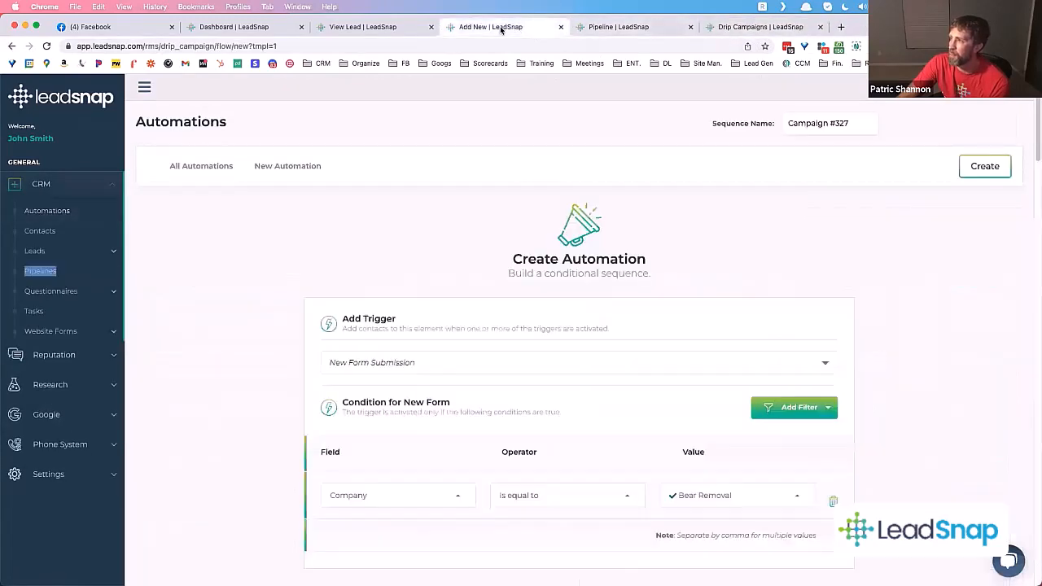
- Examine the available trigger types for the automation, keeping New Form Submission selected
{"action": "scroll", "coordinate": [505, 268], "scroll_direction": "down", "scroll_amount": 2}
{"action": "scroll", "coordinate": [503, 268], "scroll_direction": "down", "scroll_amount": 3}
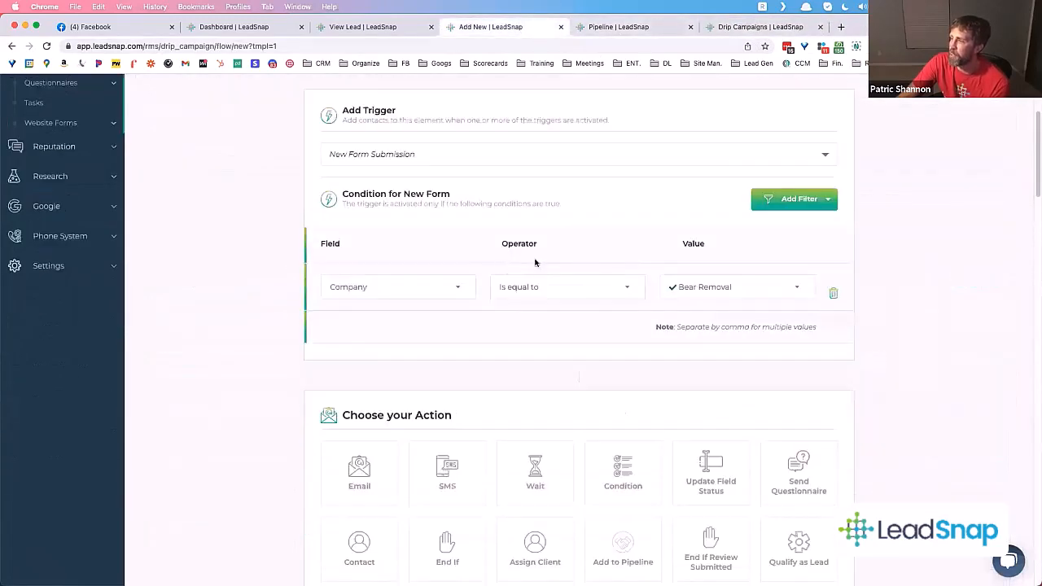
{"action": "left_click", "coordinate": [719, 155]}
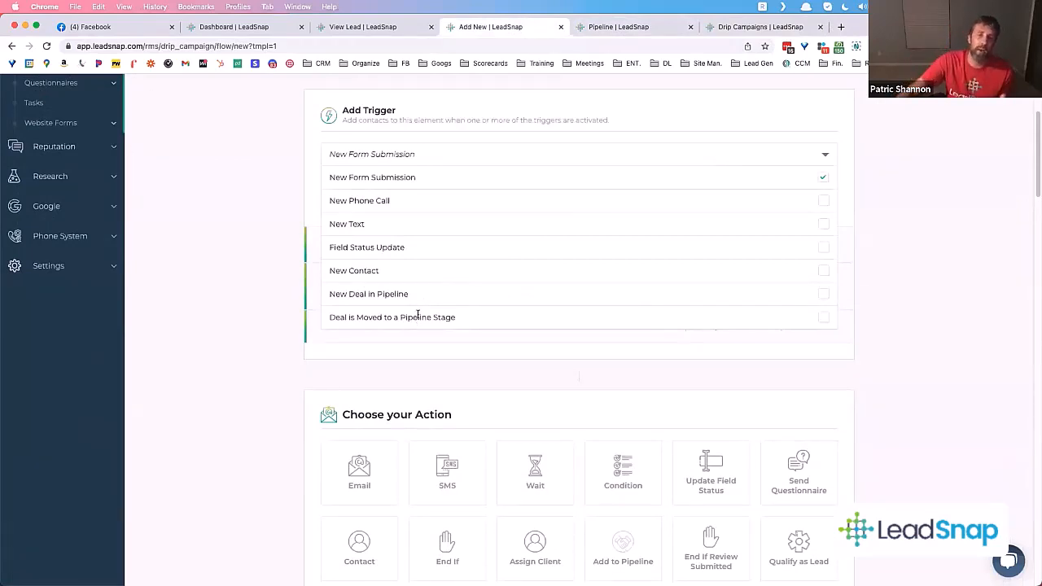
{"action": "left_click", "coordinate": [941, 369]}
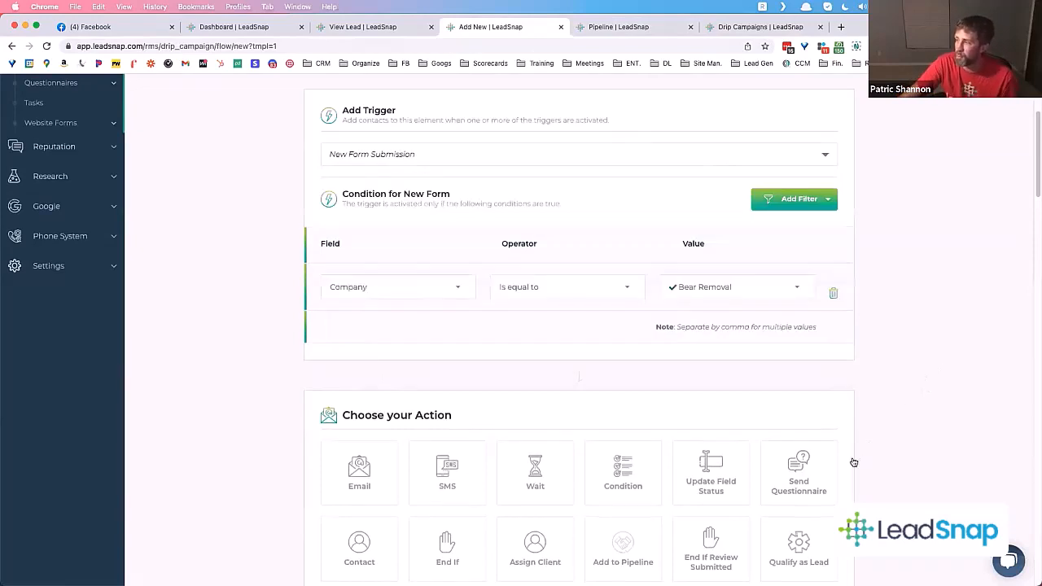